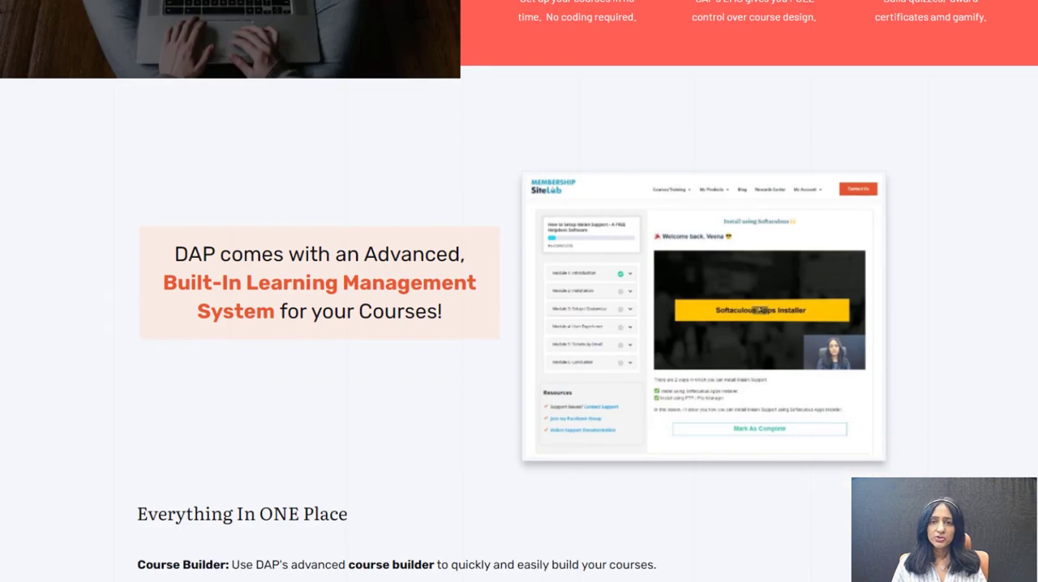
{"action": "scroll", "coordinate": [519, 291], "scroll_direction": "down", "scroll_amount": 5}
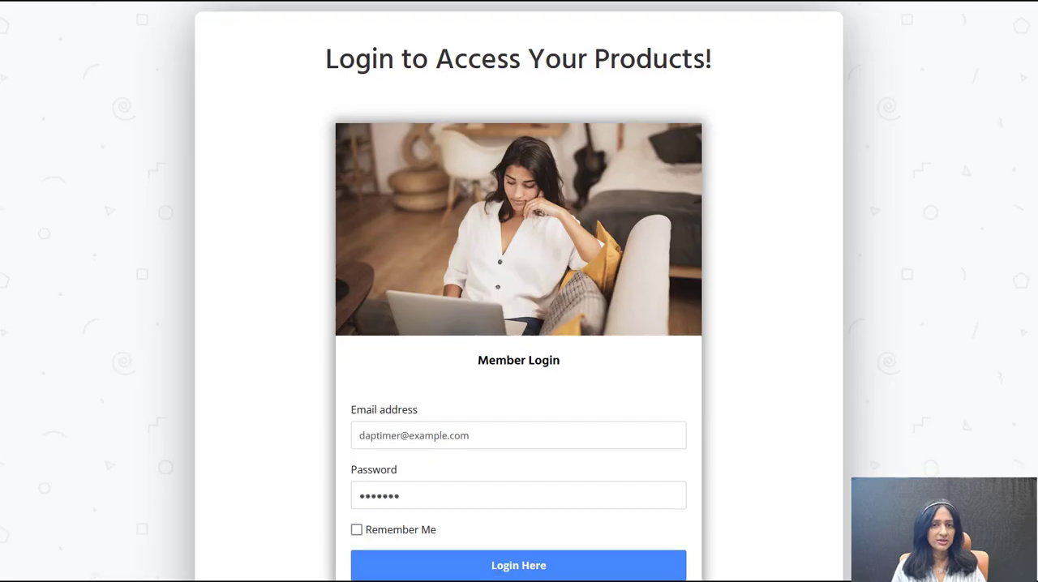
{"action": "scroll", "coordinate": [519, 292], "scroll_direction": "down", "scroll_amount": 1}
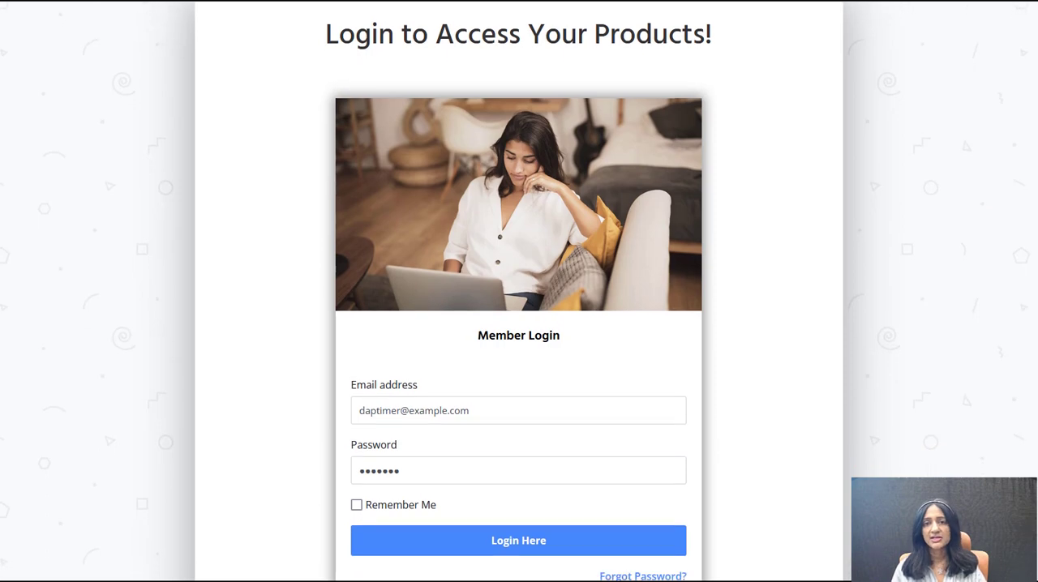
Step: Log in to the member area and open the enrolled course Crush your List Building - with a Lead Magnet Quiz!
{"action": "left_click", "coordinate": [507, 549]}
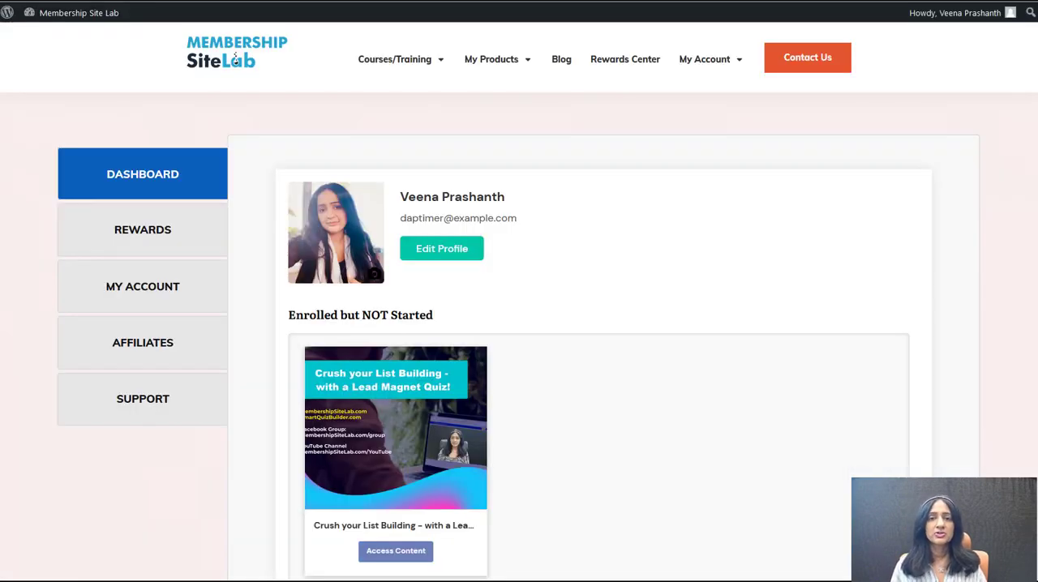
{"action": "scroll", "coordinate": [234, 59], "scroll_direction": "down", "scroll_amount": 3}
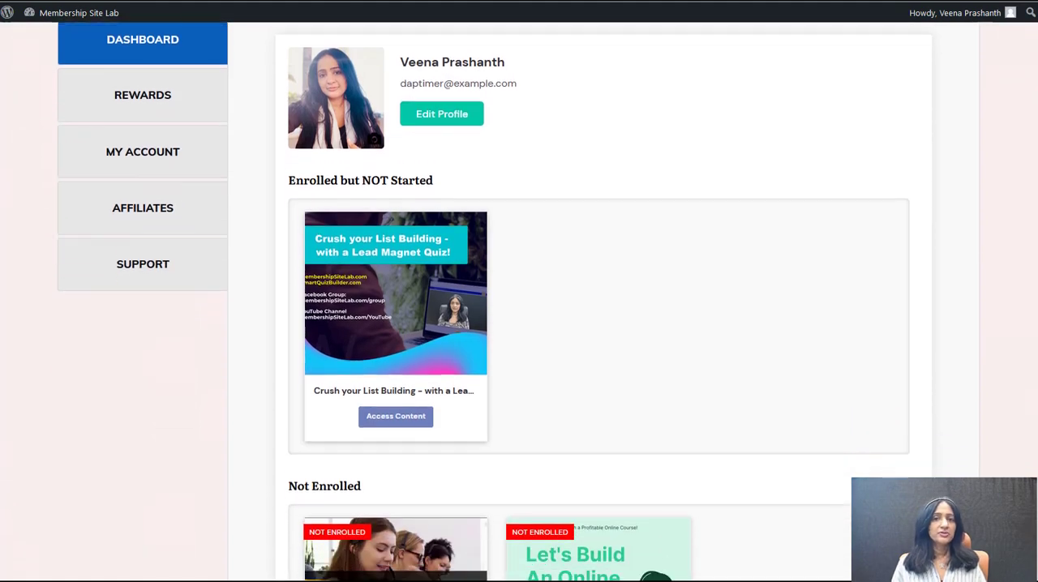
{"action": "scroll", "coordinate": [929, 270], "scroll_direction": "down", "scroll_amount": 1}
{"action": "left_click", "coordinate": [381, 401]}
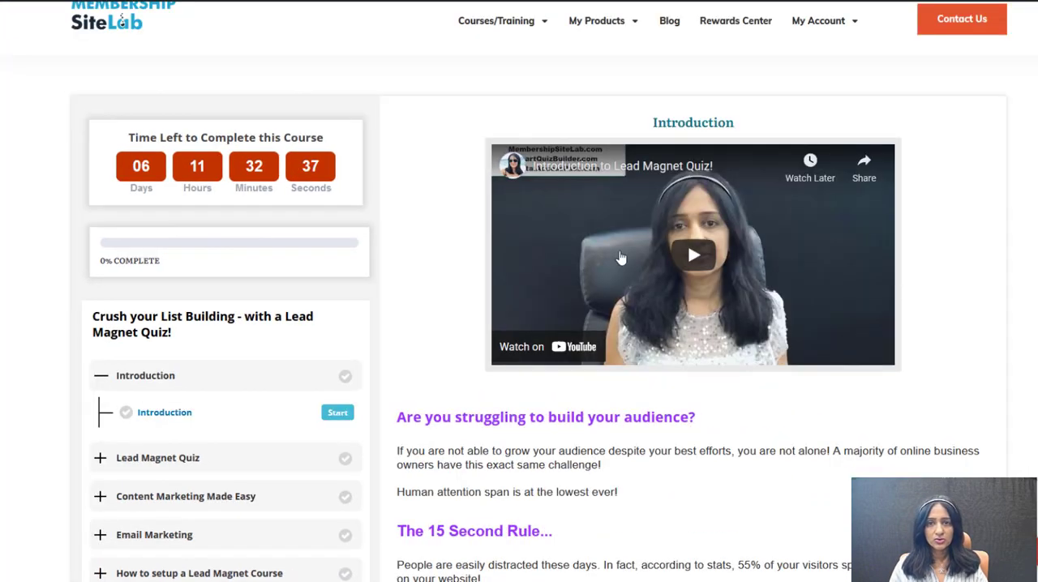
Step: Check off both action items of the Introduction lesson and mark the lesson as complete
{"action": "scroll", "coordinate": [539, 292], "scroll_direction": "down", "scroll_amount": 5}
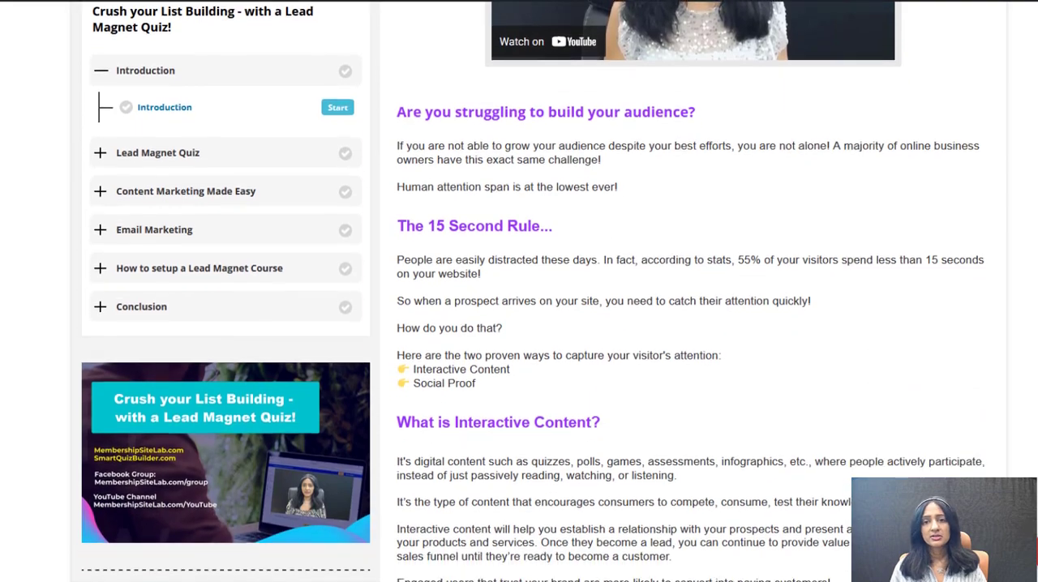
{"action": "scroll", "coordinate": [538, 292], "scroll_direction": "down", "scroll_amount": 5}
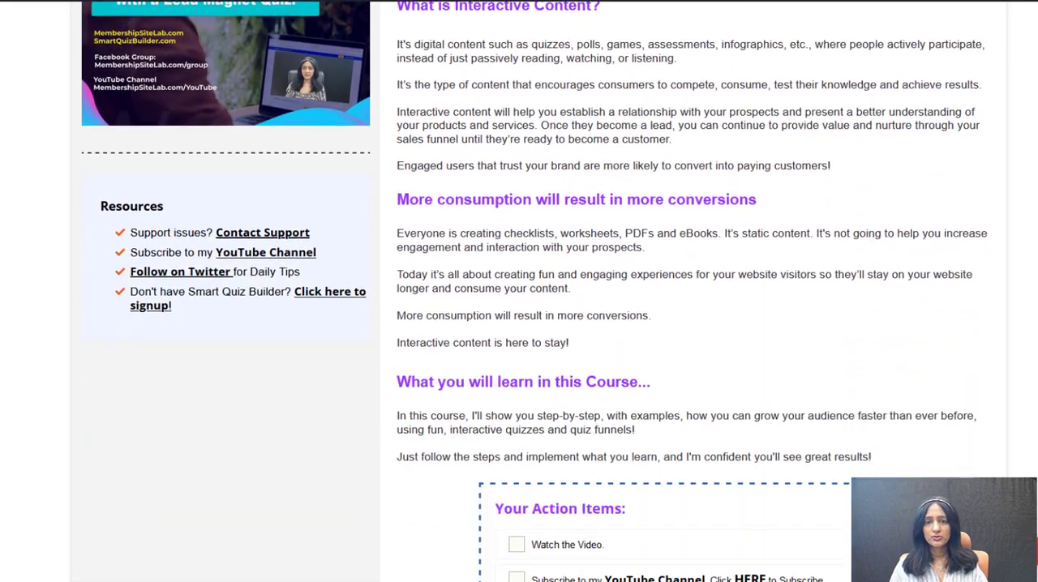
{"action": "scroll", "coordinate": [538, 292], "scroll_direction": "down", "scroll_amount": 2}
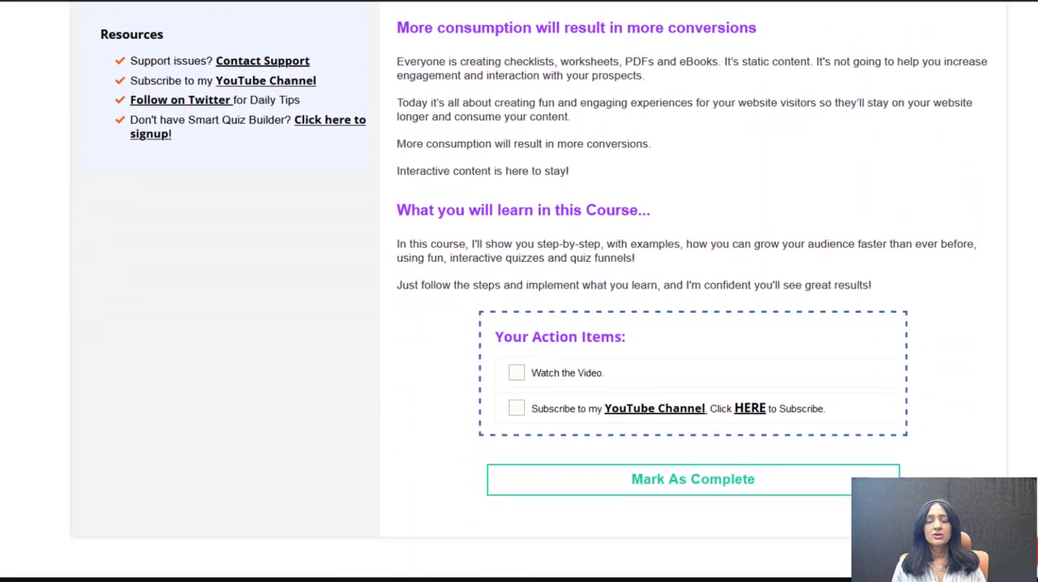
{"action": "left_click", "coordinate": [517, 371]}
{"action": "left_click", "coordinate": [517, 408]}
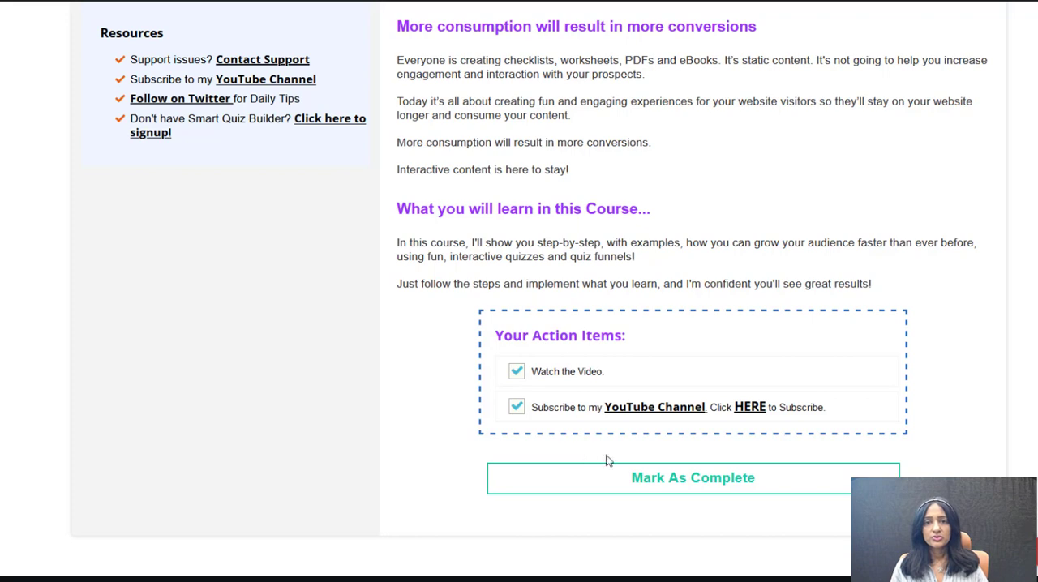
{"action": "left_click", "coordinate": [699, 491]}
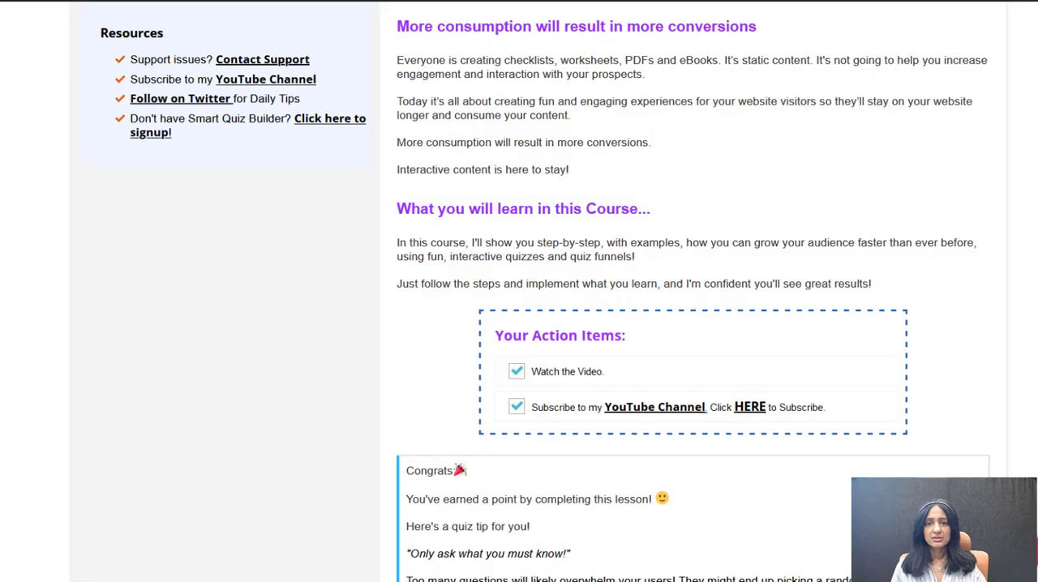
Step: Read through the lesson completion message and continue to the next lesson
{"action": "scroll", "coordinate": [694, 325], "scroll_direction": "down", "scroll_amount": 3}
{"action": "scroll", "coordinate": [694, 324], "scroll_direction": "down", "scroll_amount": 1}
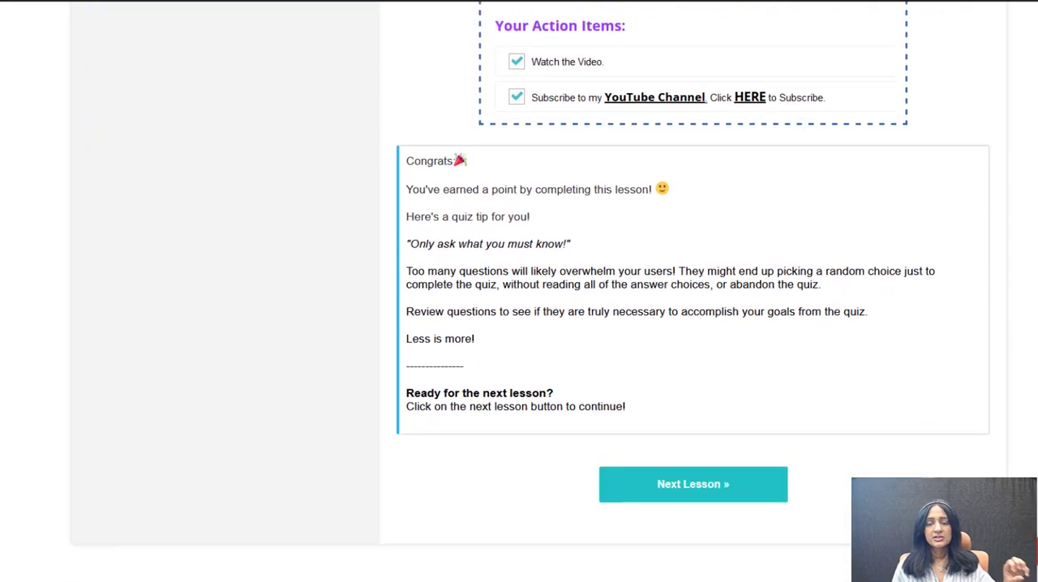
{"action": "left_click", "coordinate": [721, 482]}
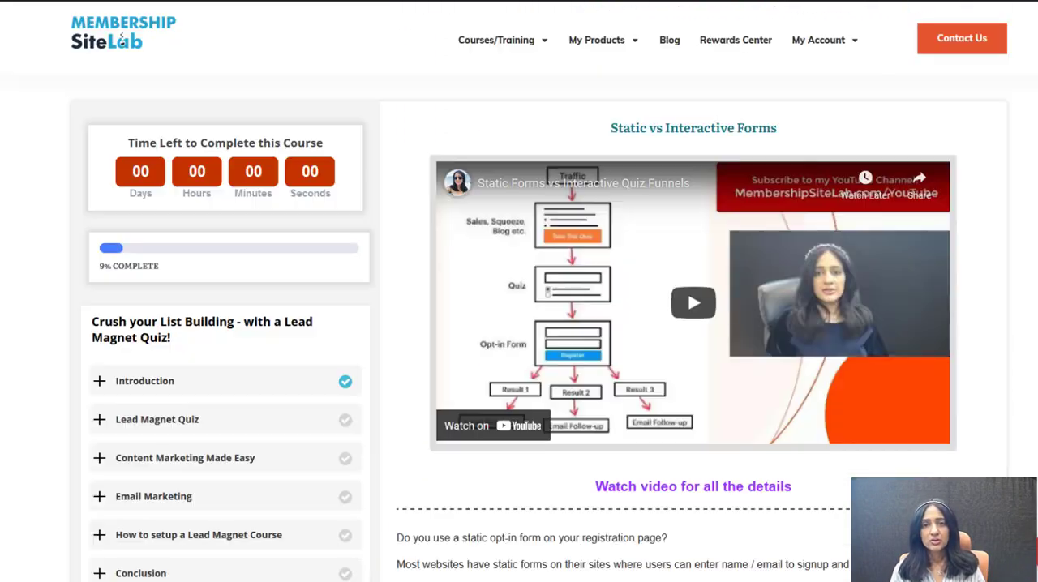
Step: Go through the Static vs Interactive Forms lesson and mark it as complete
{"action": "scroll", "coordinate": [539, 324], "scroll_direction": "down", "scroll_amount": 2}
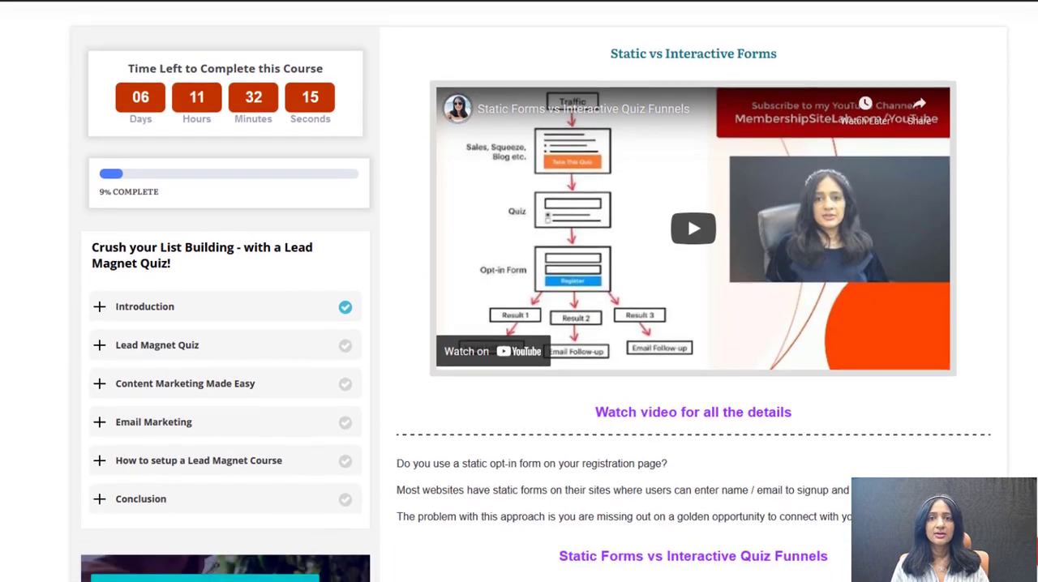
{"action": "scroll", "coordinate": [540, 325], "scroll_direction": "down", "scroll_amount": 4}
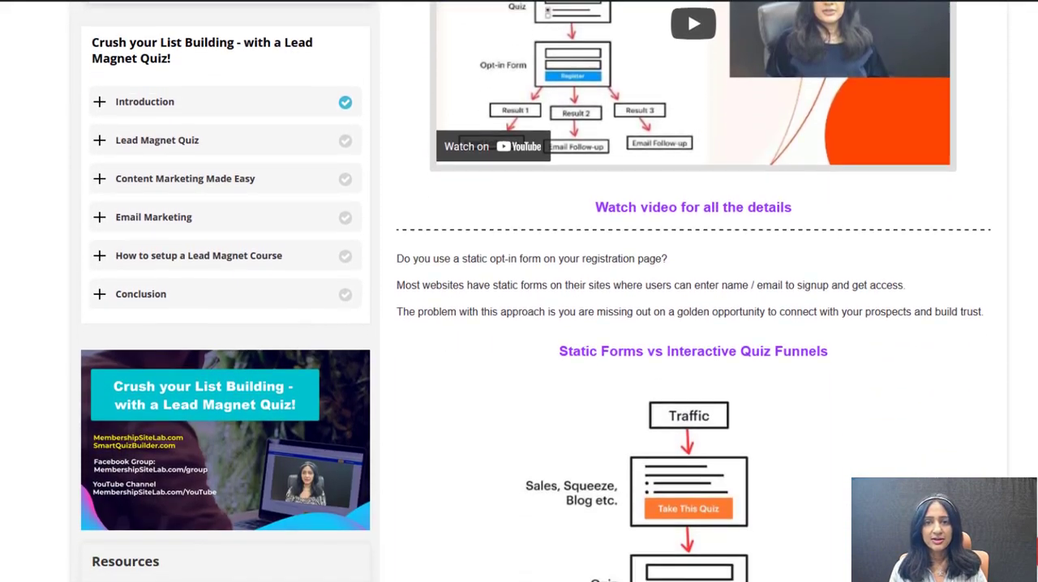
{"action": "scroll", "coordinate": [539, 324], "scroll_direction": "down", "scroll_amount": 5}
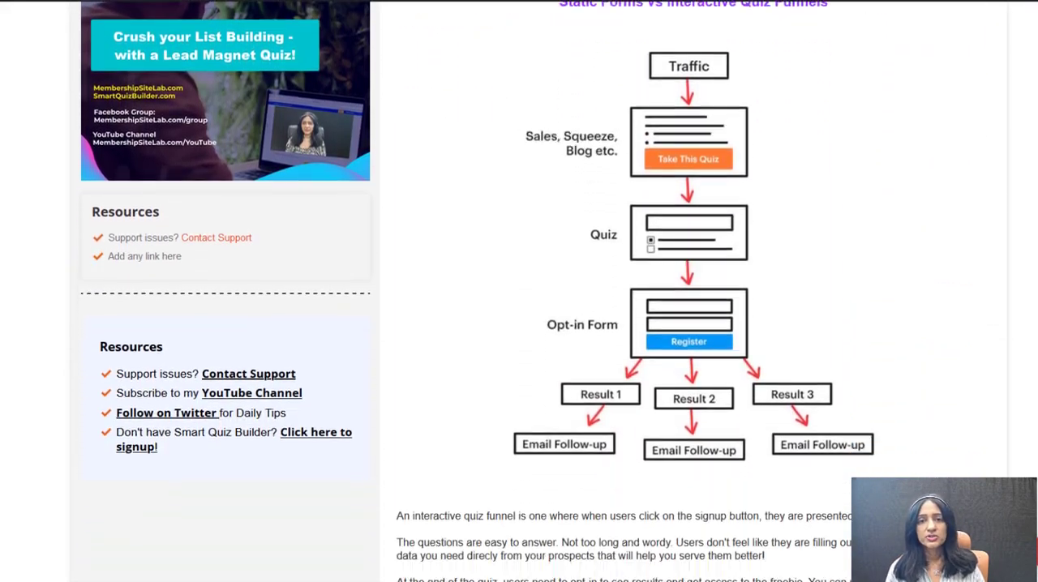
{"action": "scroll", "coordinate": [809, 500], "scroll_direction": "down", "scroll_amount": 2}
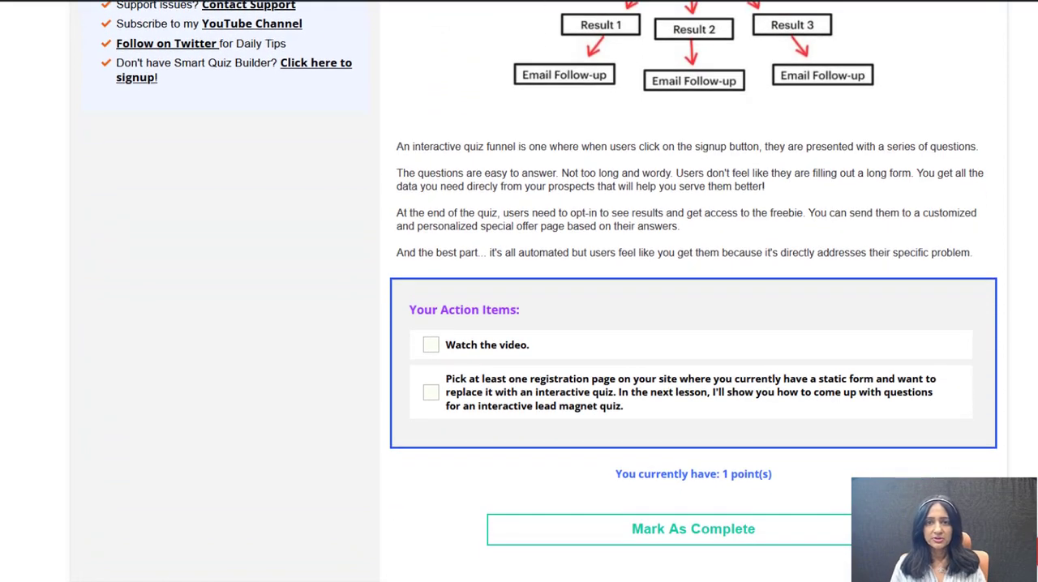
{"action": "left_click", "coordinate": [775, 517]}
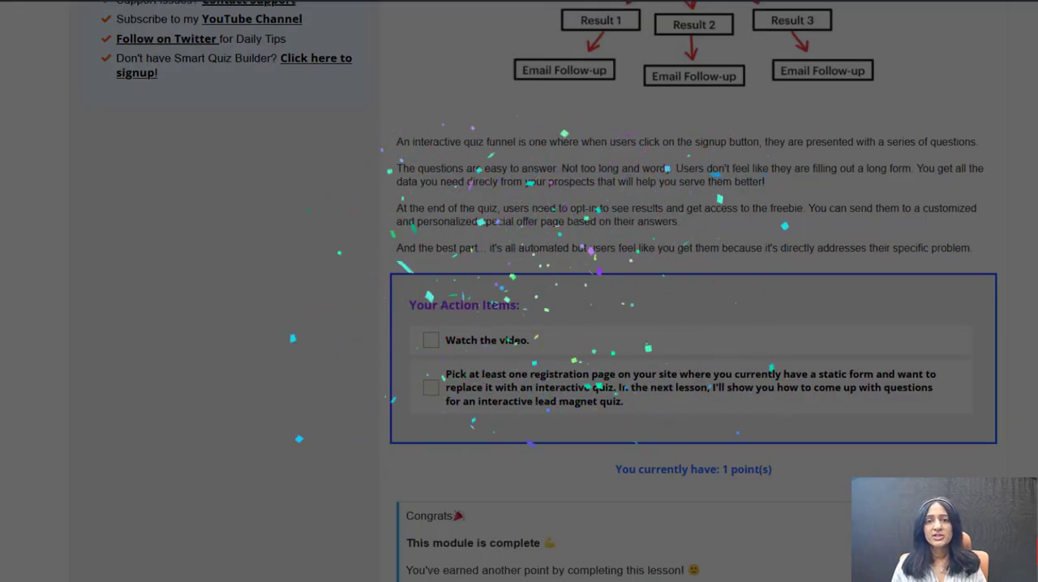
{"action": "scroll", "coordinate": [694, 324], "scroll_direction": "down", "scroll_amount": 3}
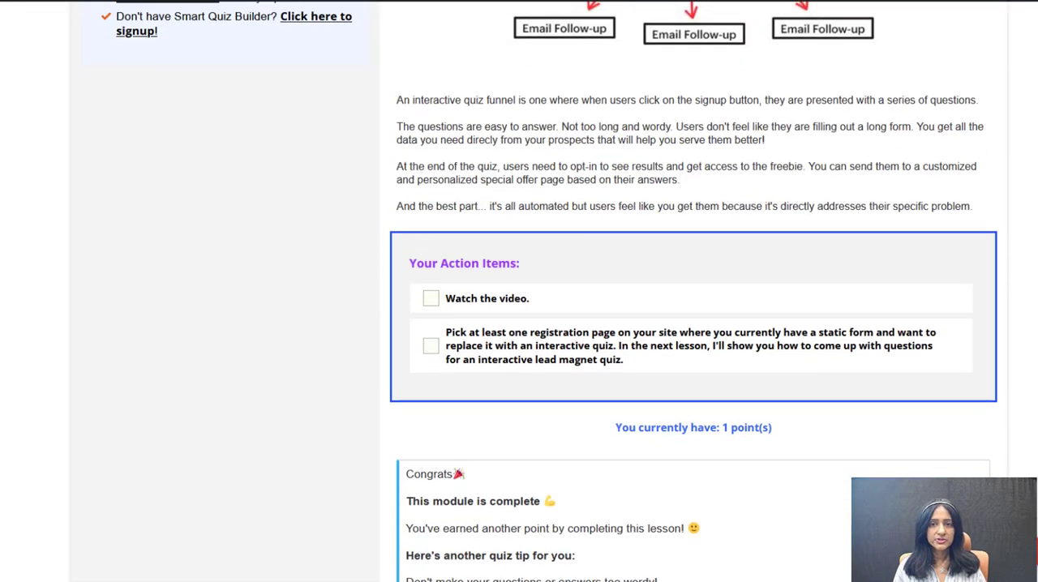
{"action": "scroll", "coordinate": [693, 325], "scroll_direction": "down", "scroll_amount": 1}
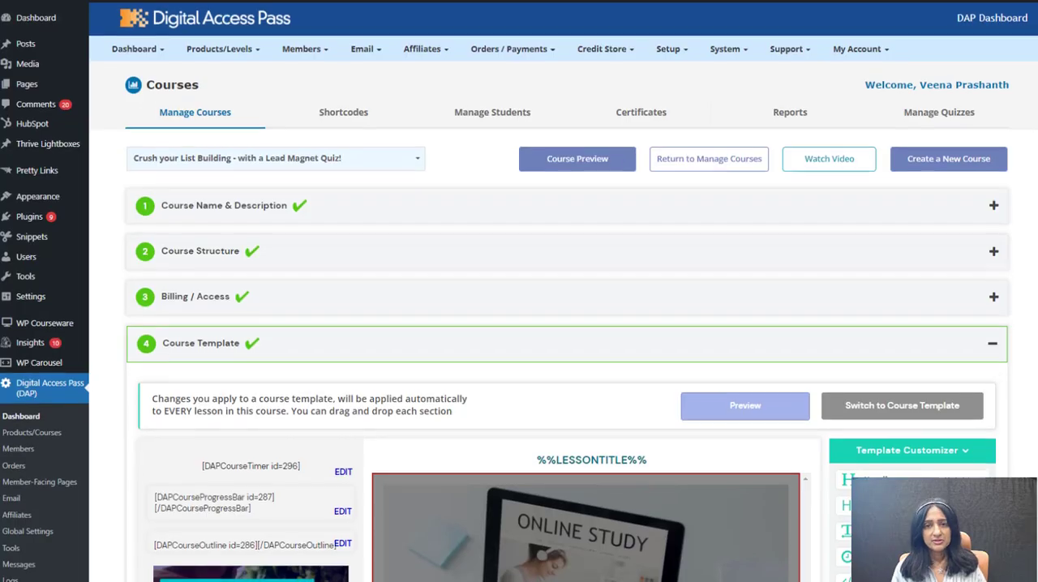
Step: Switch the course template's timer to Time Spent On Course (ID: 297) and view it on a lesson page
{"action": "scroll", "coordinate": [519, 325], "scroll_direction": "down", "scroll_amount": 5}
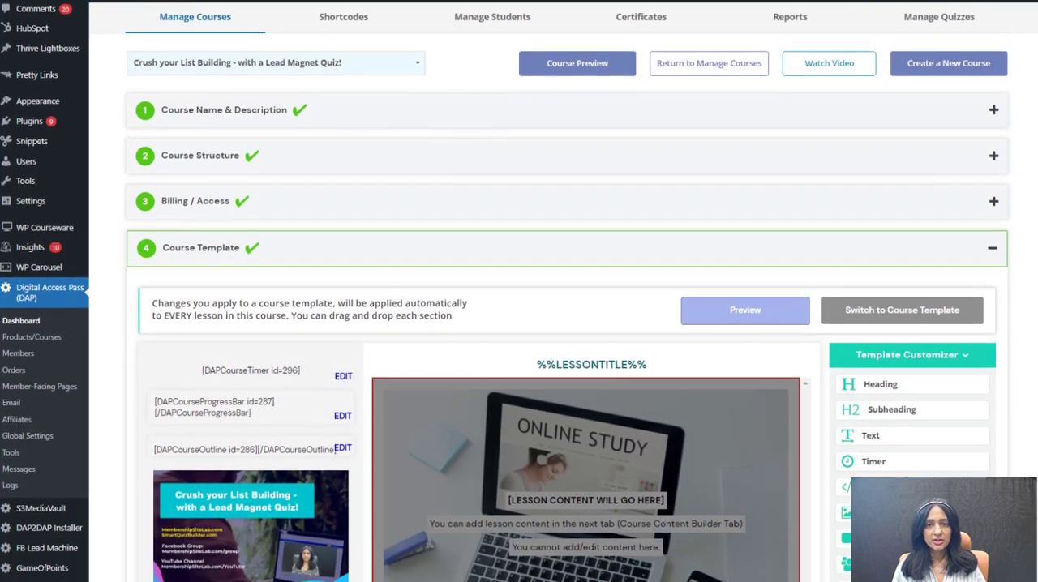
{"action": "scroll", "coordinate": [234, 63], "scroll_direction": "down", "scroll_amount": 3}
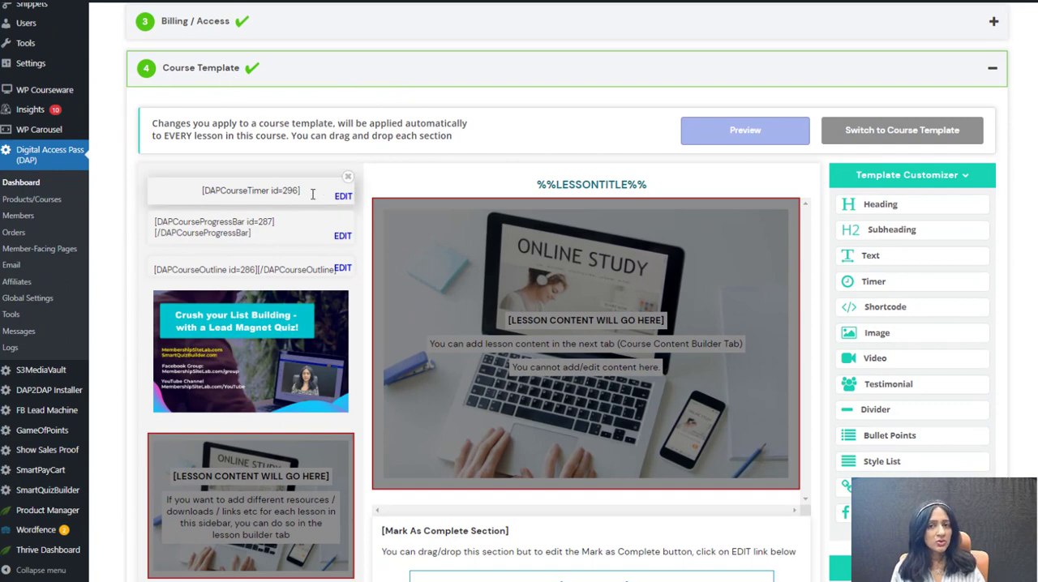
{"action": "left_click", "coordinate": [312, 195]}
{"action": "left_click", "coordinate": [243, 308]}
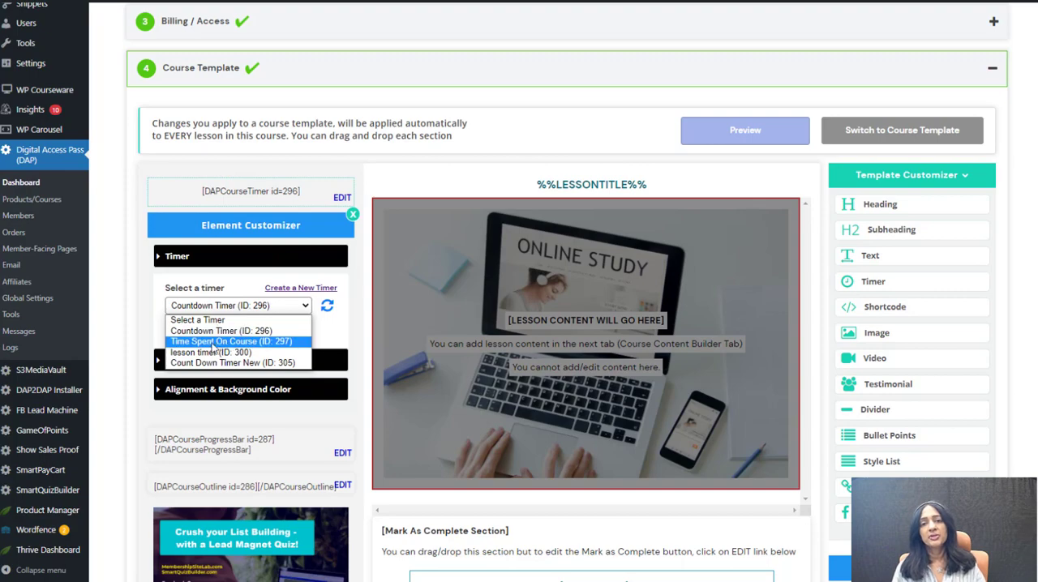
{"action": "left_click", "coordinate": [217, 343]}
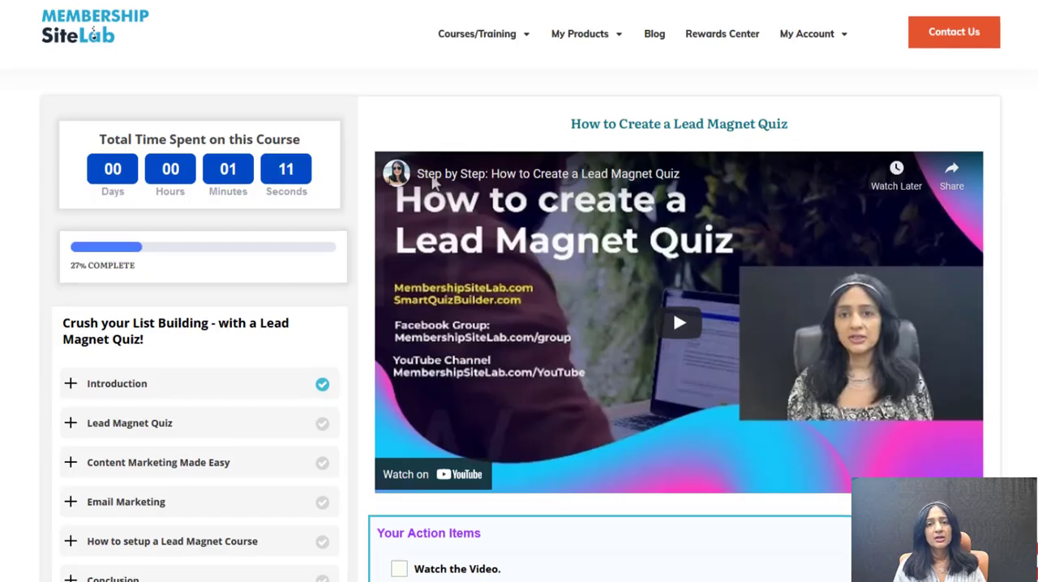
{"action": "scroll", "coordinate": [519, 325], "scroll_direction": "down", "scroll_amount": 1}
{"action": "scroll", "coordinate": [434, 122], "scroll_direction": "down", "scroll_amount": 3}
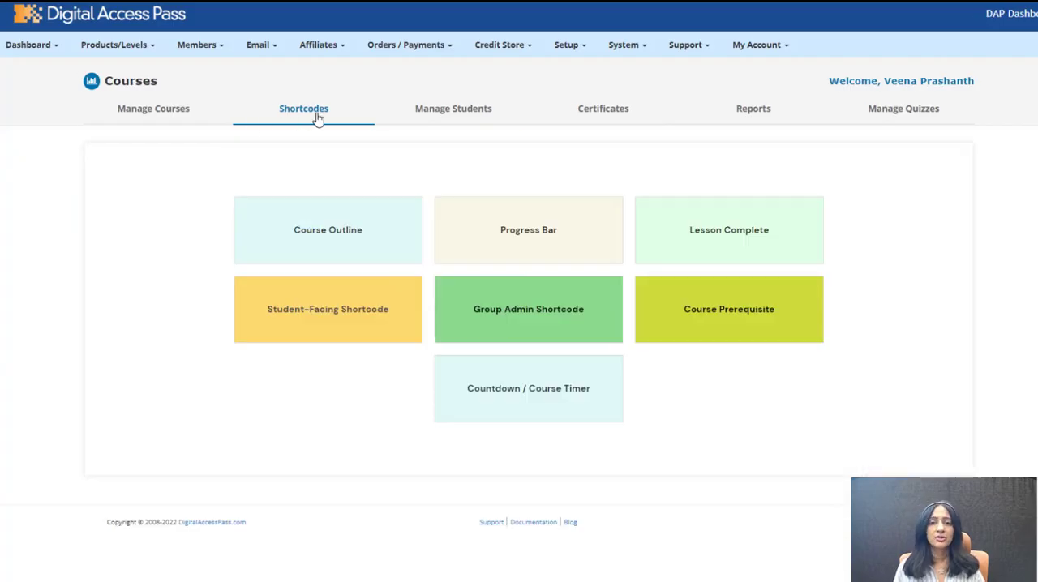
Step: Set up a new Lesson Level Timer named Lesson Timer and adjust the background color in its timer style
{"action": "left_click", "coordinate": [569, 397]}
{"action": "left_click", "coordinate": [581, 273]}
{"action": "left_click", "coordinate": [575, 295]}
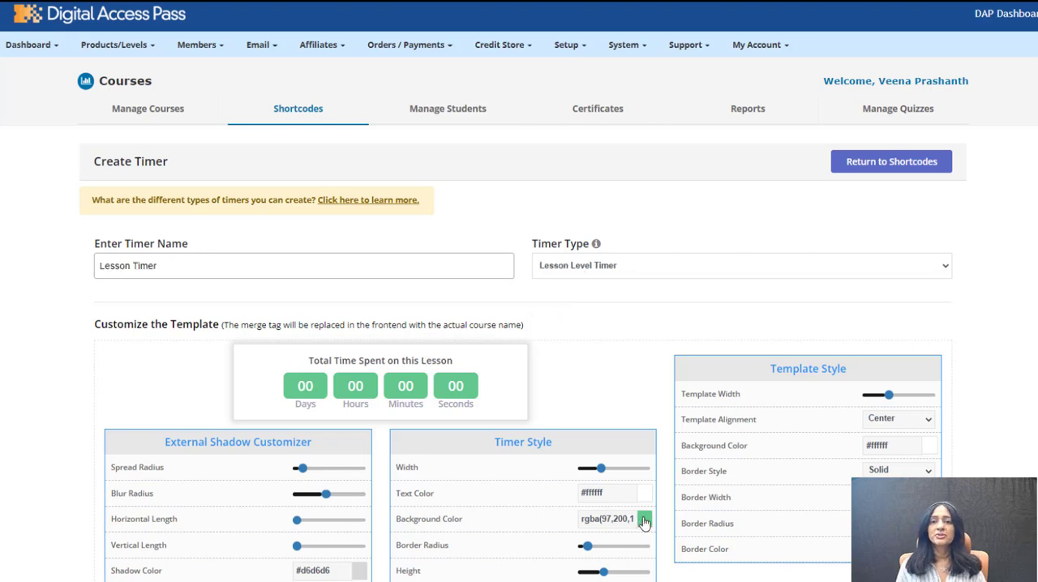
{"action": "left_click", "coordinate": [643, 520]}
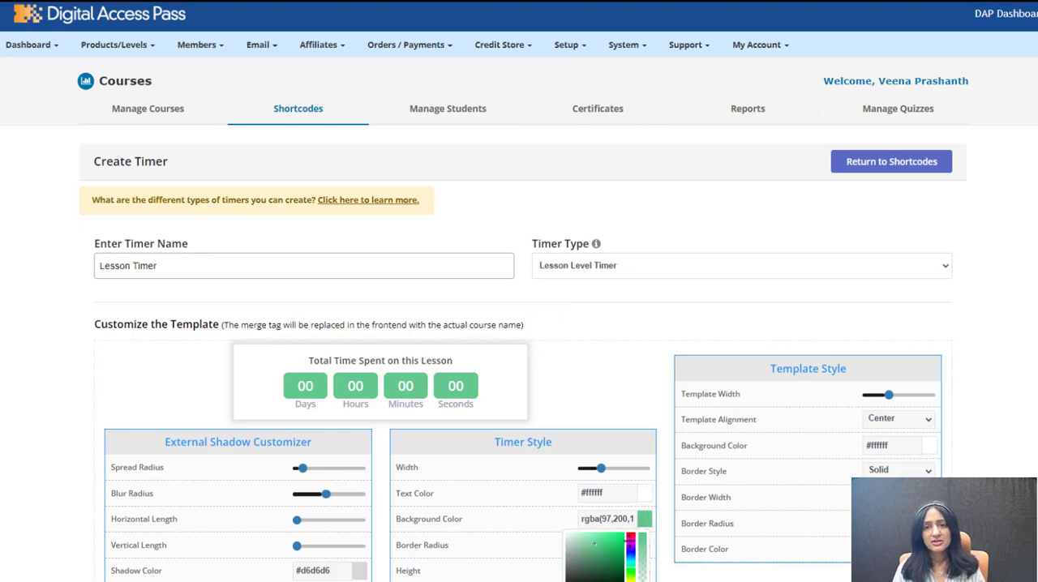
{"action": "left_click", "coordinate": [630, 541]}
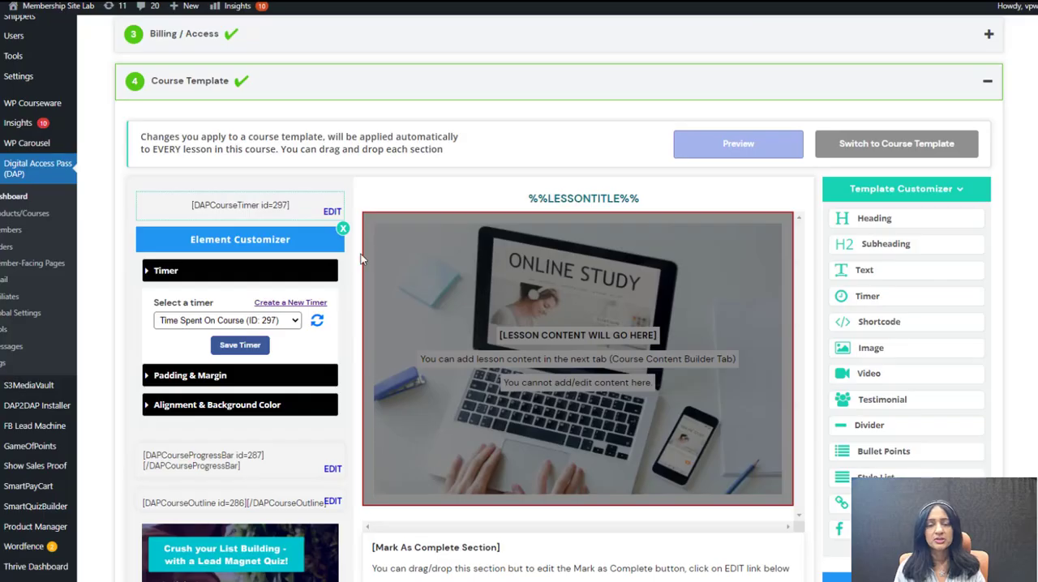
Step: Refresh the timer list in the course template, select Countdown Timer and save the timer
{"action": "left_click", "coordinate": [317, 321]}
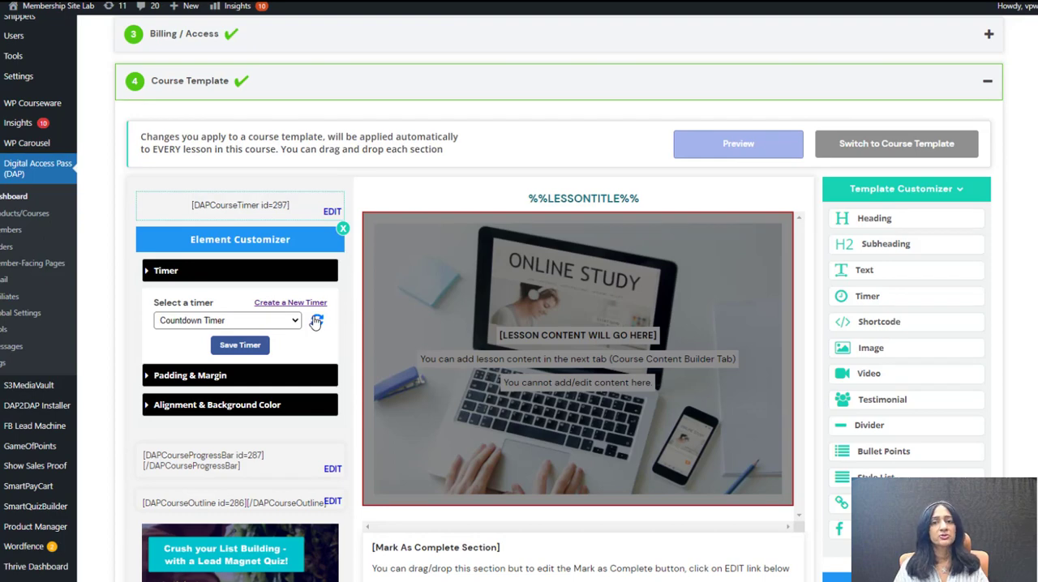
{"action": "left_click", "coordinate": [276, 324]}
{"action": "left_click", "coordinate": [212, 378]}
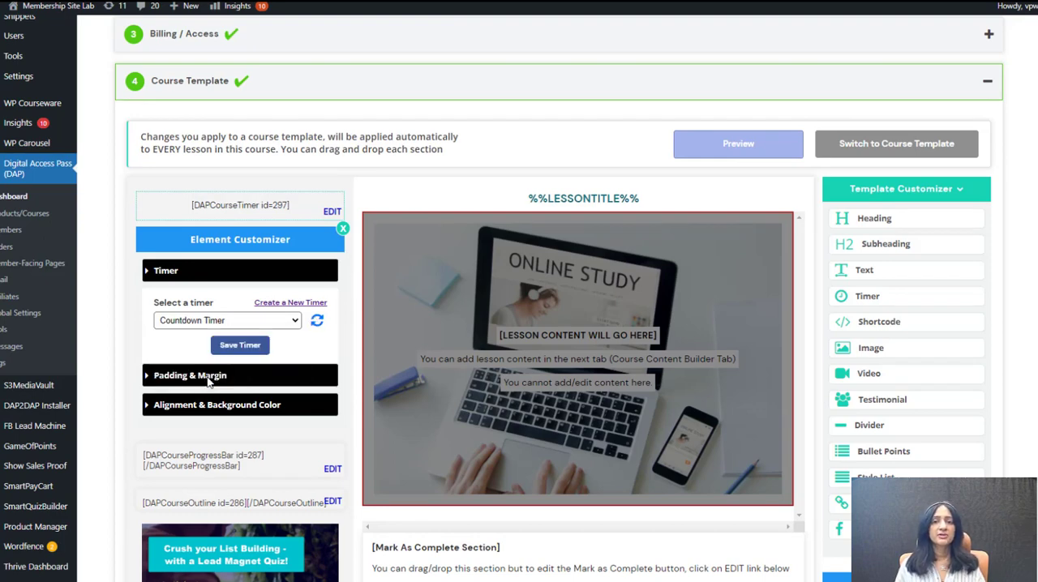
{"action": "left_click", "coordinate": [235, 346]}
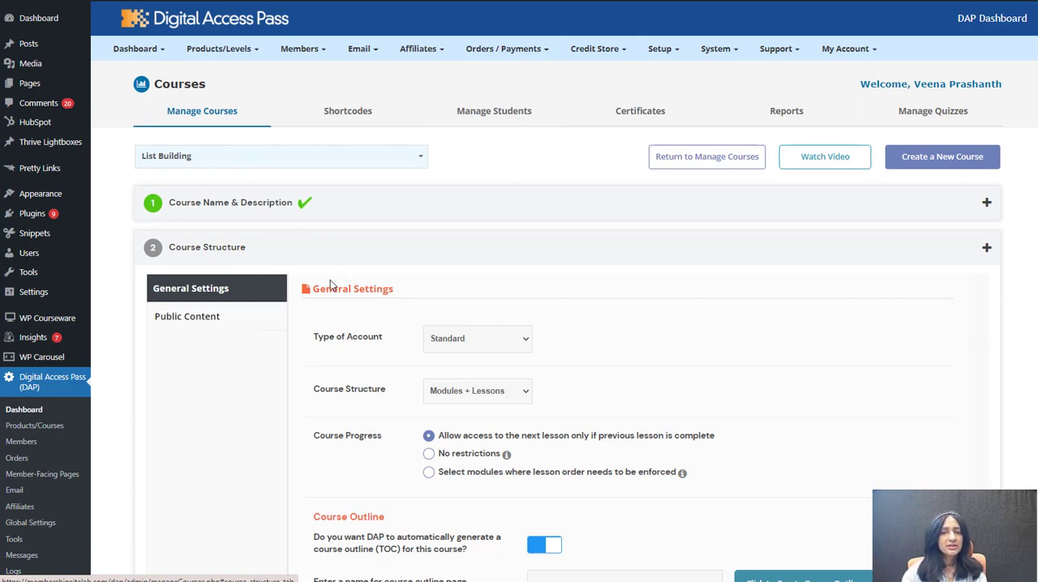
Step: Save the List Building course's name and description and set its course structure to Modules + Lessons
{"action": "left_click", "coordinate": [260, 205]}
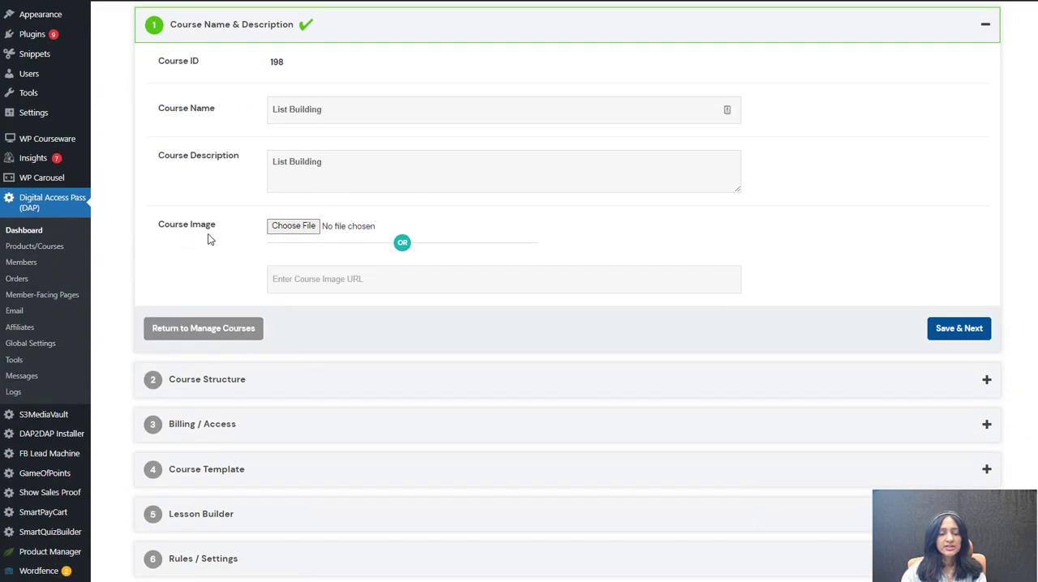
{"action": "left_click", "coordinate": [954, 330]}
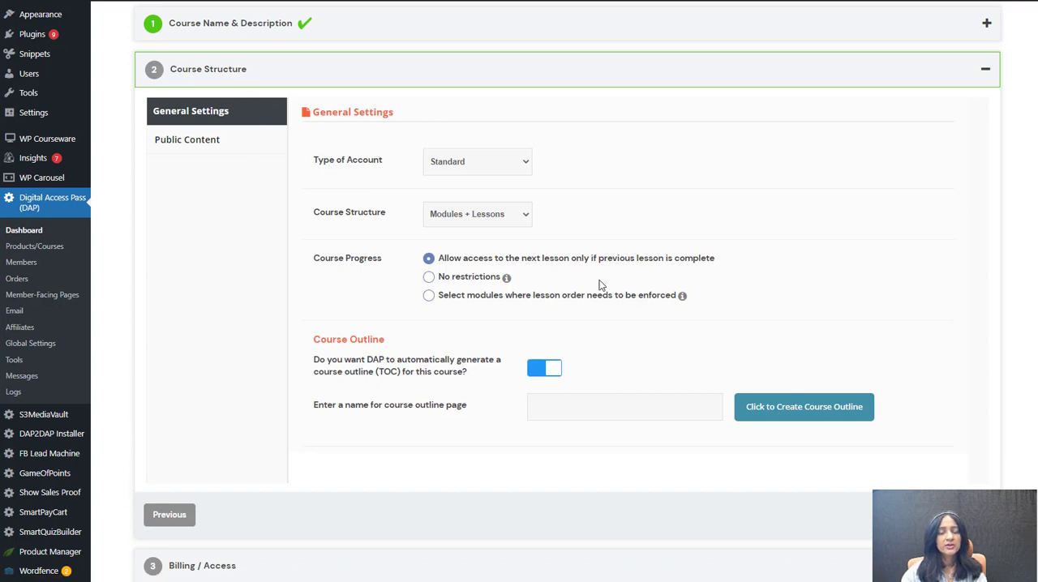
{"action": "left_click", "coordinate": [475, 216]}
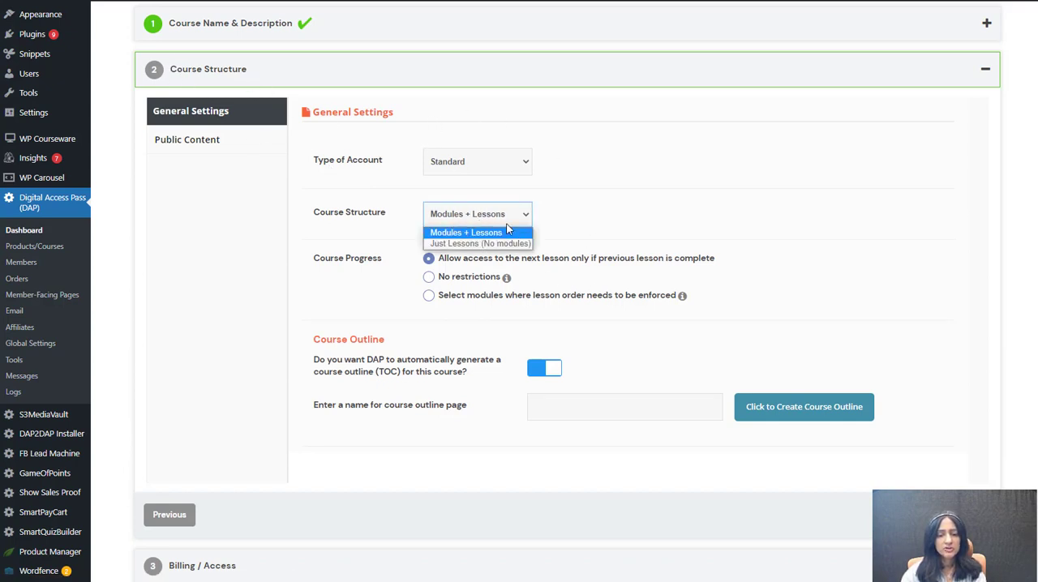
{"action": "left_click", "coordinate": [492, 233]}
{"action": "scroll", "coordinate": [653, 189], "scroll_direction": "down", "scroll_amount": 1}
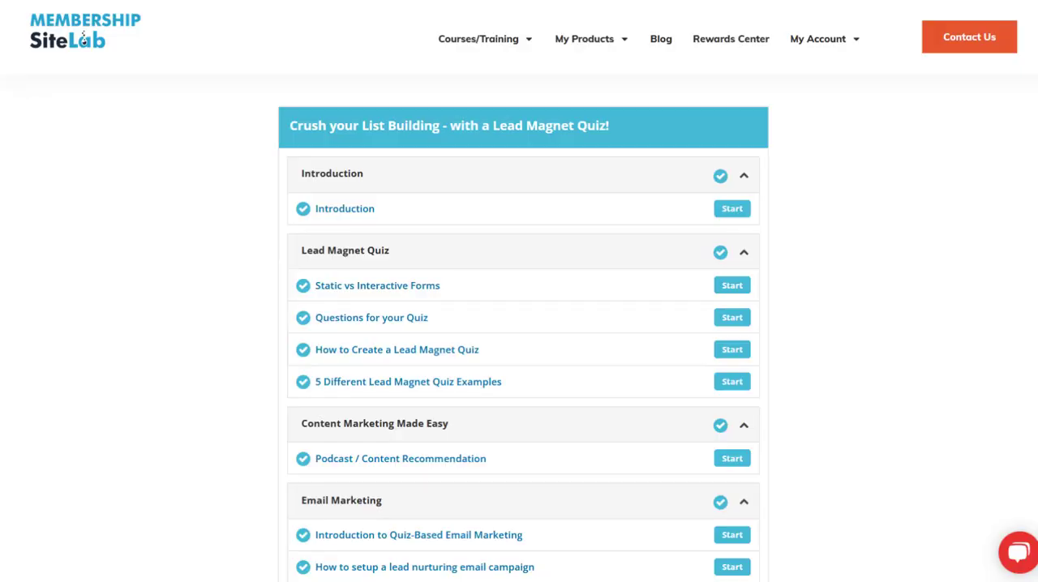
{"action": "scroll", "coordinate": [523, 324], "scroll_direction": "down", "scroll_amount": 2}
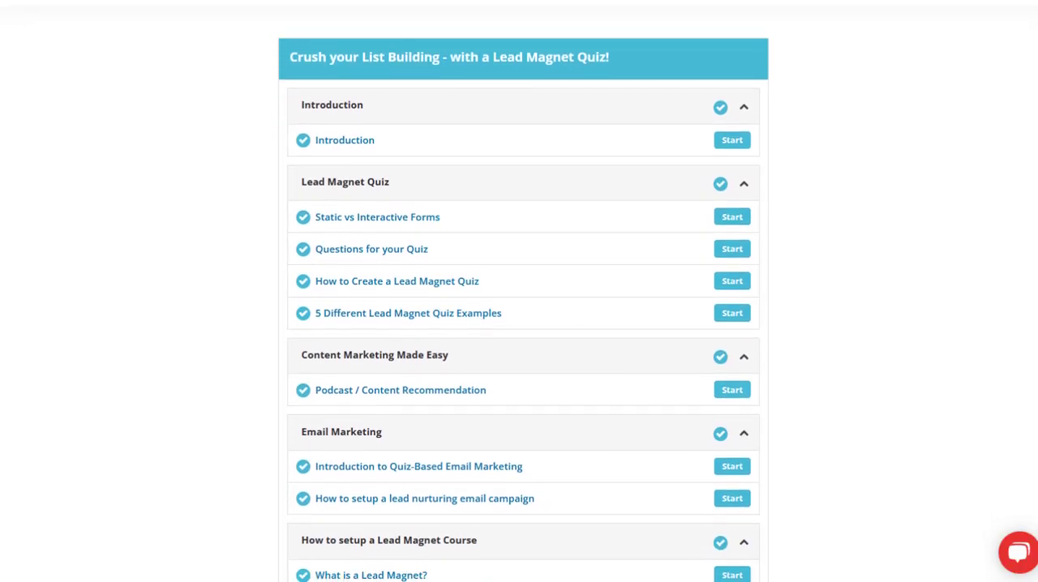
Step: Review the generated course outline page and save the List Building course's structure settings
{"action": "scroll", "coordinate": [524, 324], "scroll_direction": "down", "scroll_amount": 1}
{"action": "left_click", "coordinate": [732, 112]}
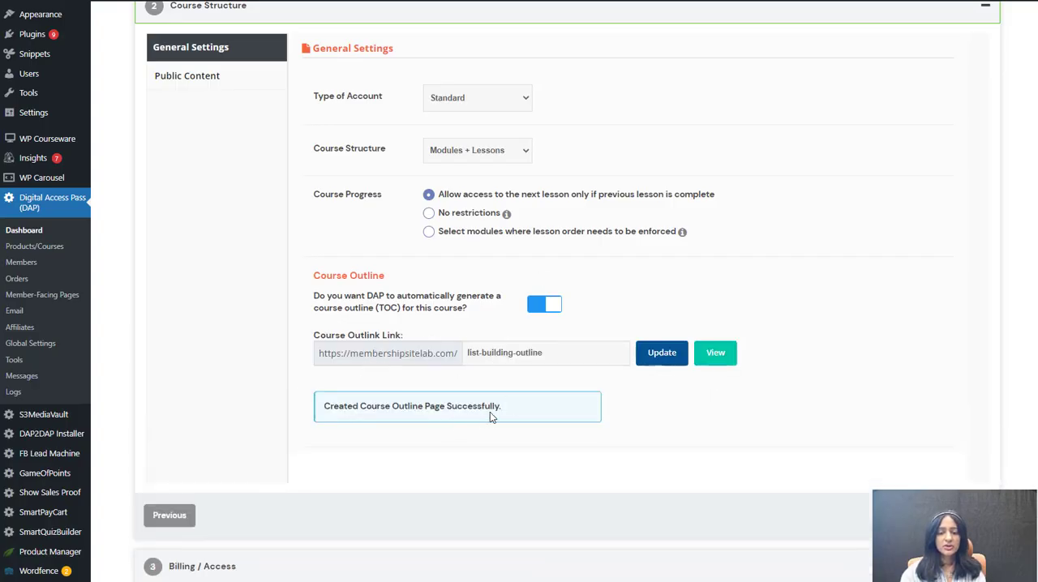
{"action": "left_click", "coordinate": [959, 516]}
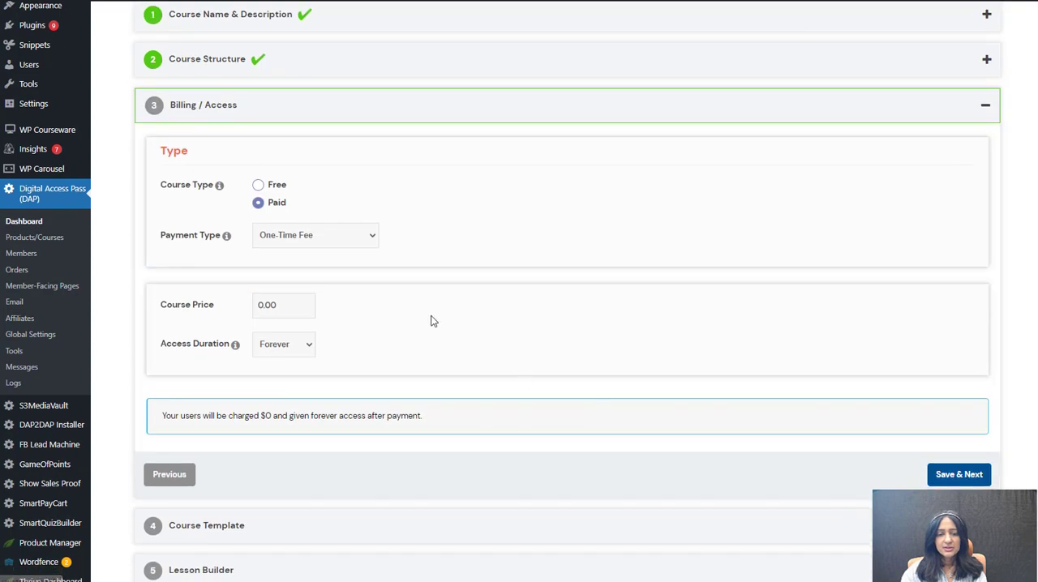
Step: Set the course type to Free with a fixed access duration of 7 days
{"action": "left_click", "coordinate": [258, 185]}
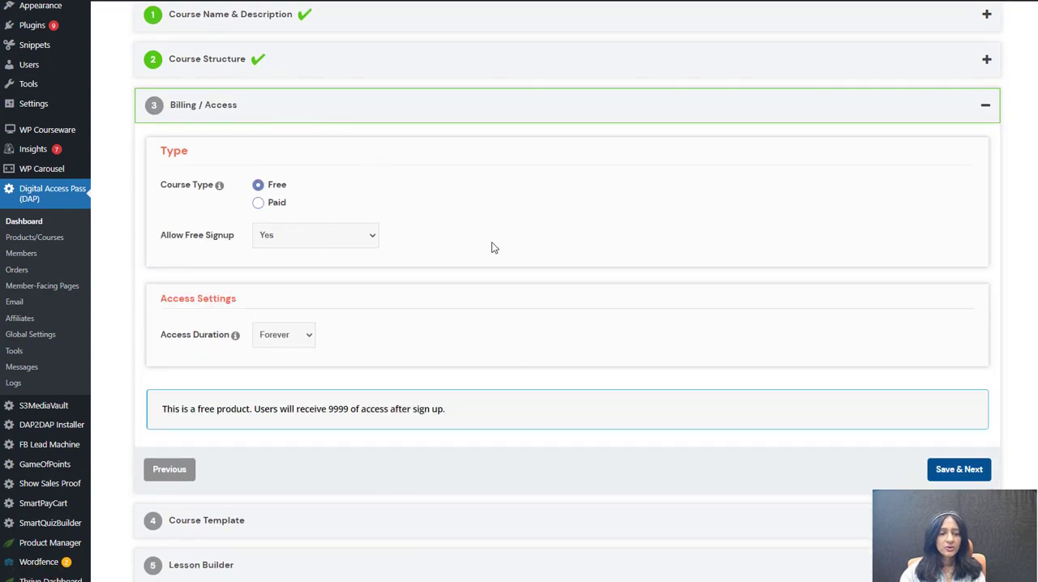
{"action": "left_click", "coordinate": [276, 365]}
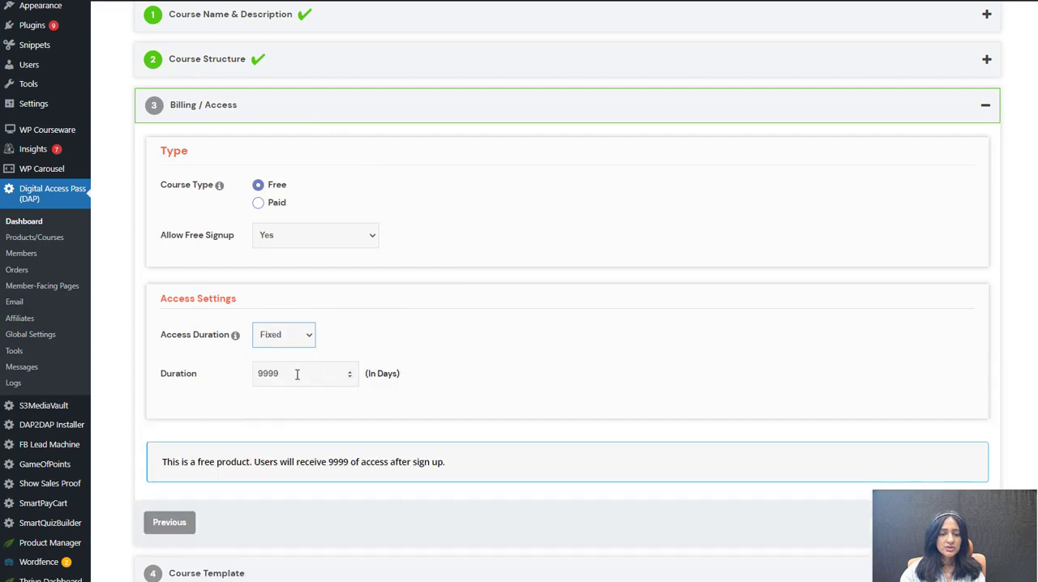
{"action": "left_click_drag", "start_coordinate": [296, 375], "coordinate": [199, 365]}
{"action": "type", "text": "7"}
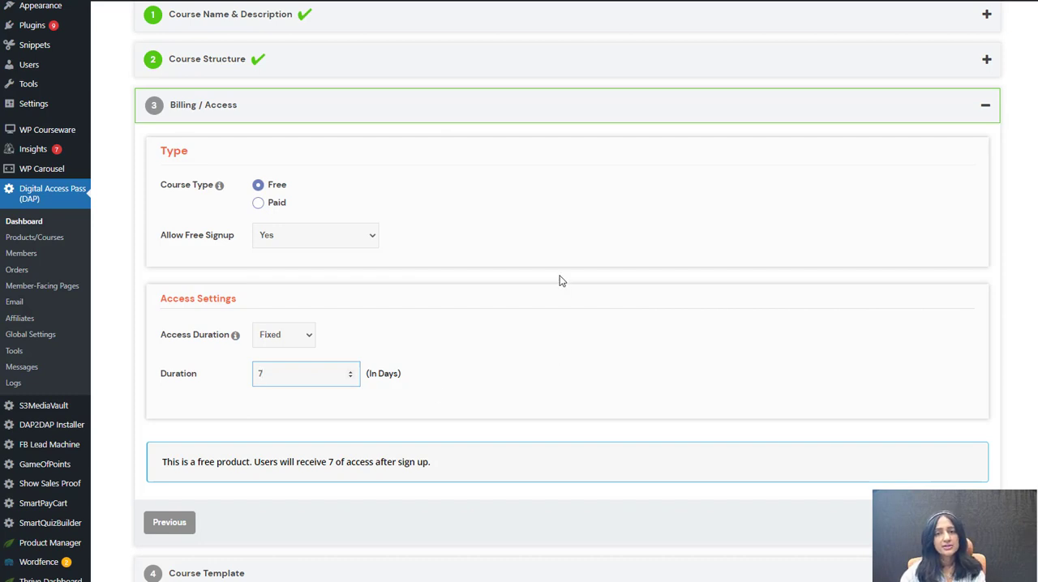
Step: Switch the course type to Paid with a Recurring payment type
{"action": "left_click", "coordinate": [258, 204]}
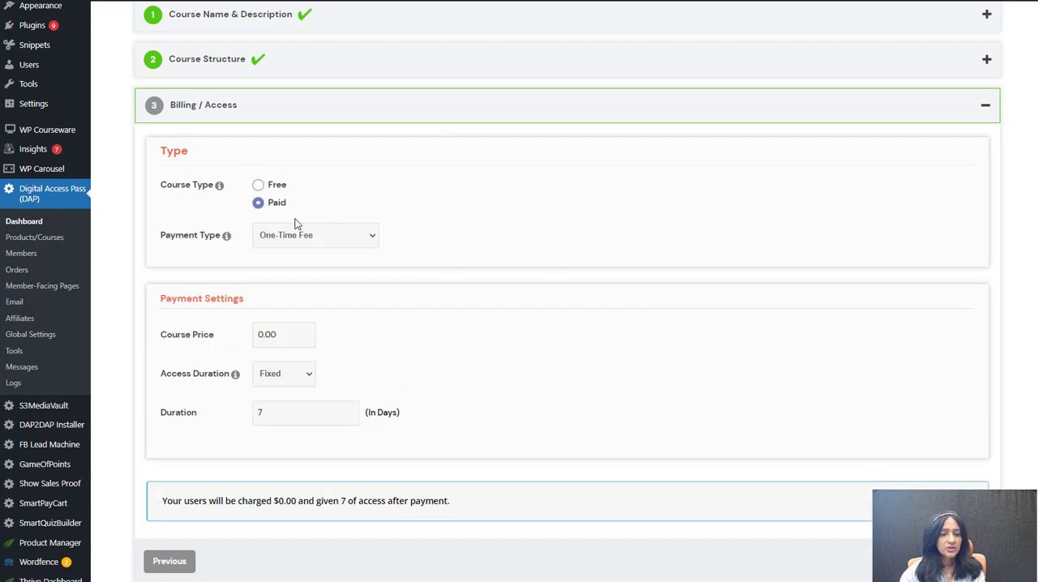
{"action": "left_click", "coordinate": [329, 234]}
{"action": "left_click", "coordinate": [297, 268]}
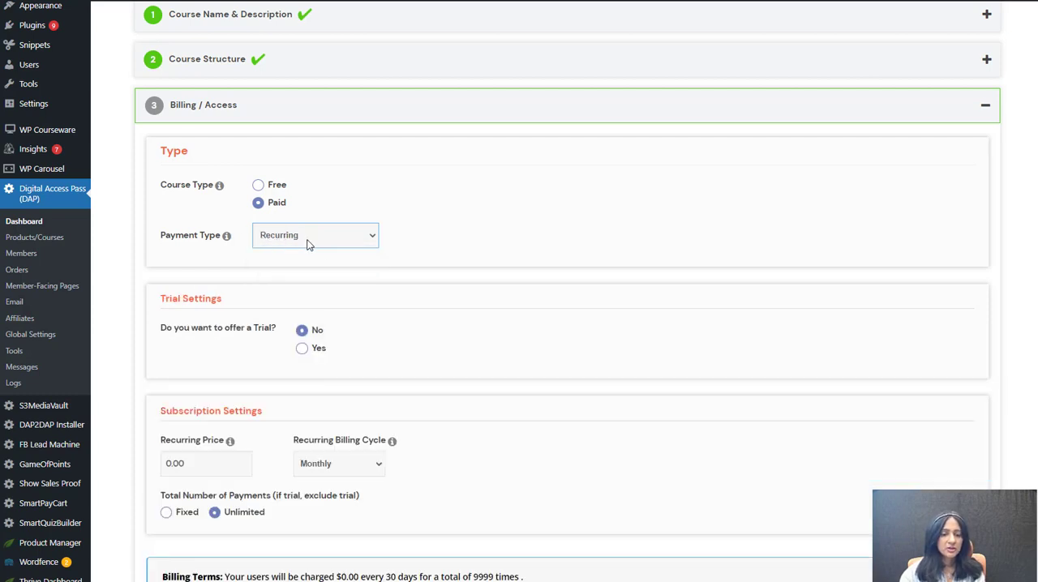
Step: Return the course type to Free, choose Fixed access duration and save the billing settings
{"action": "left_click", "coordinate": [258, 185]}
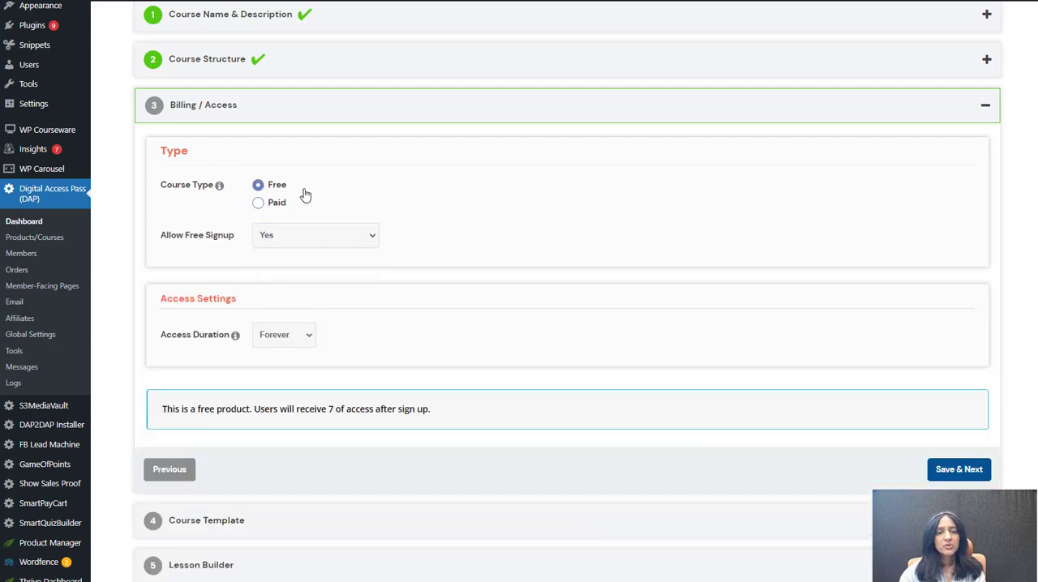
{"action": "left_click", "coordinate": [297, 336]}
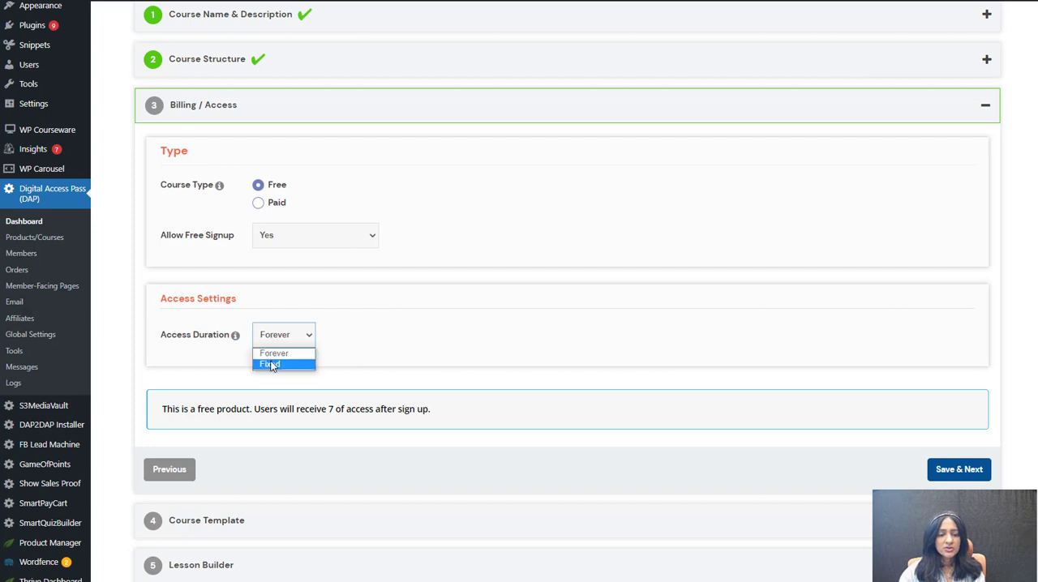
{"action": "left_click", "coordinate": [271, 365]}
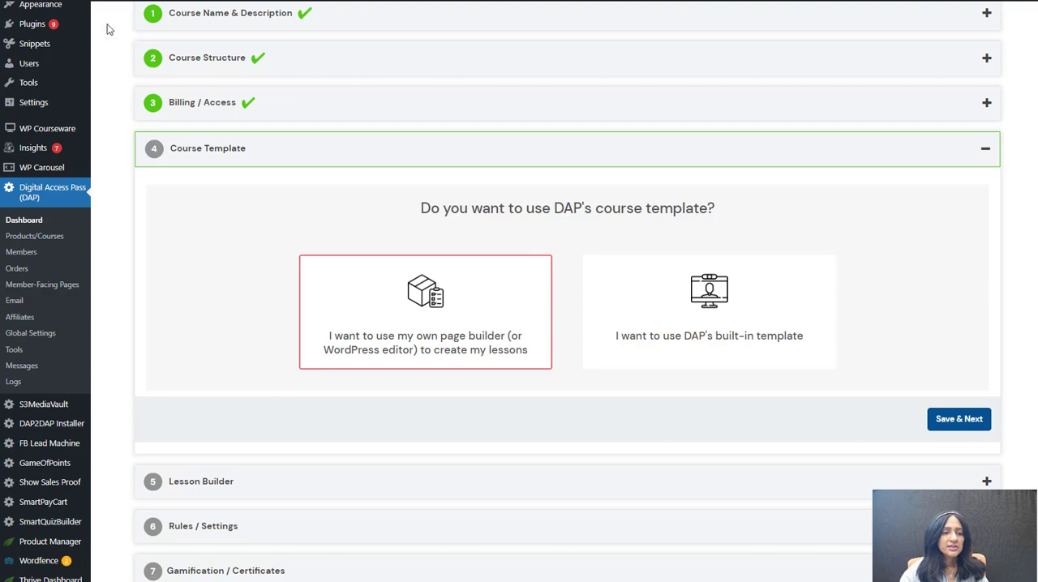
{"action": "scroll", "coordinate": [41, 130], "scroll_direction": "up", "scroll_amount": 3}
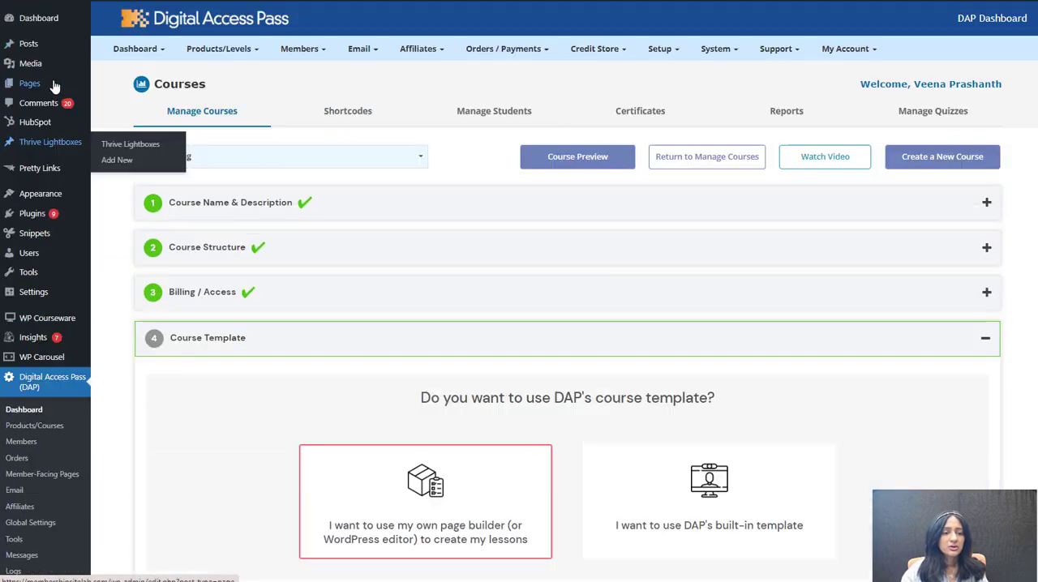
{"action": "mouse_move", "coordinate": [34, 88]}
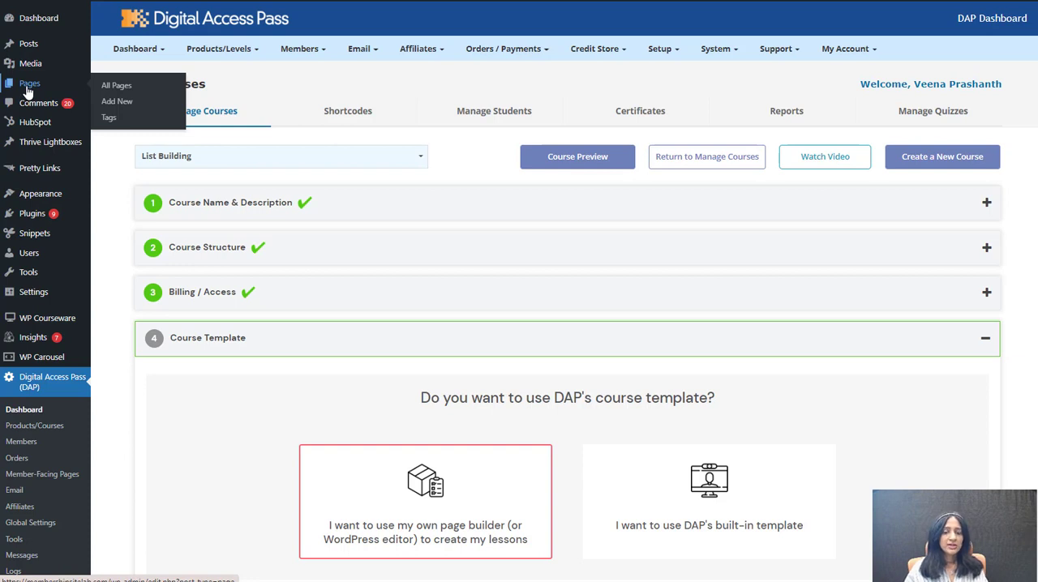
{"action": "scroll", "coordinate": [450, 369], "scroll_direction": "down", "scroll_amount": 1}
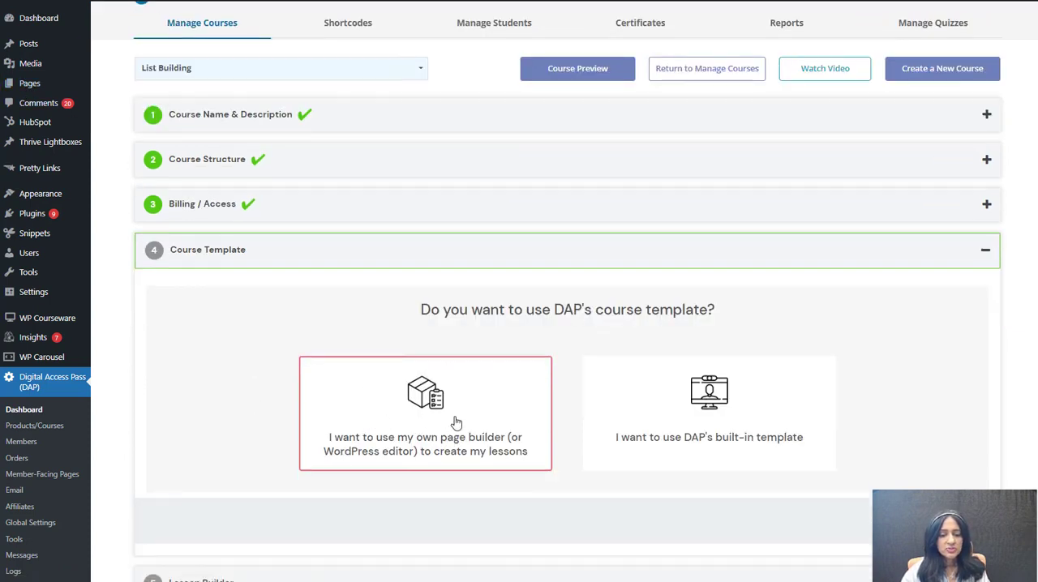
{"action": "scroll", "coordinate": [262, 495], "scroll_direction": "down", "scroll_amount": 3}
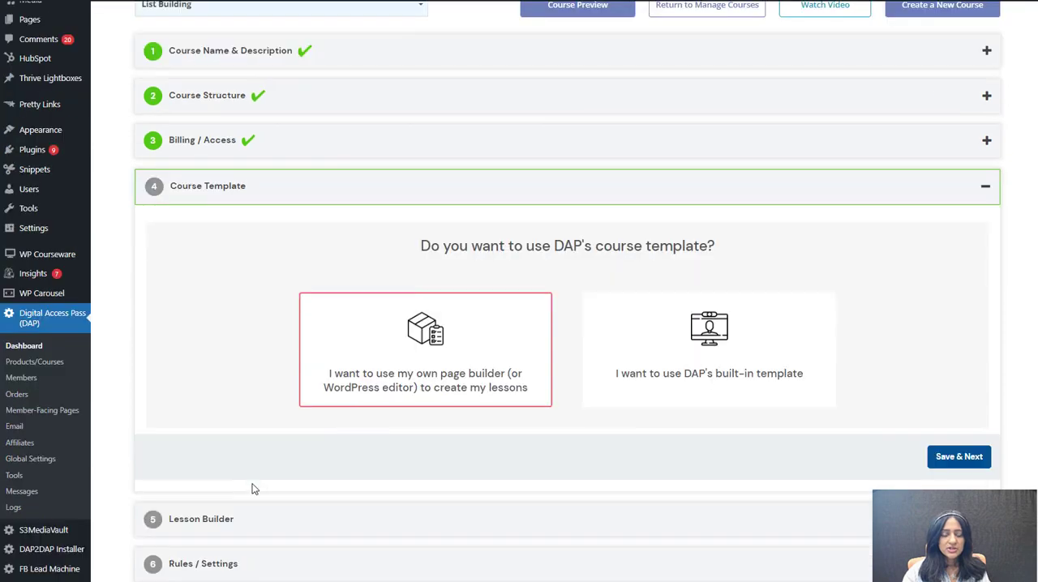
Step: Review the Lesson 1: Introduction page of Let's Build an Online Course and mark the lesson as complete
{"action": "left_click", "coordinate": [272, 343]}
{"action": "scroll", "coordinate": [262, 337], "scroll_direction": "up", "scroll_amount": 2}
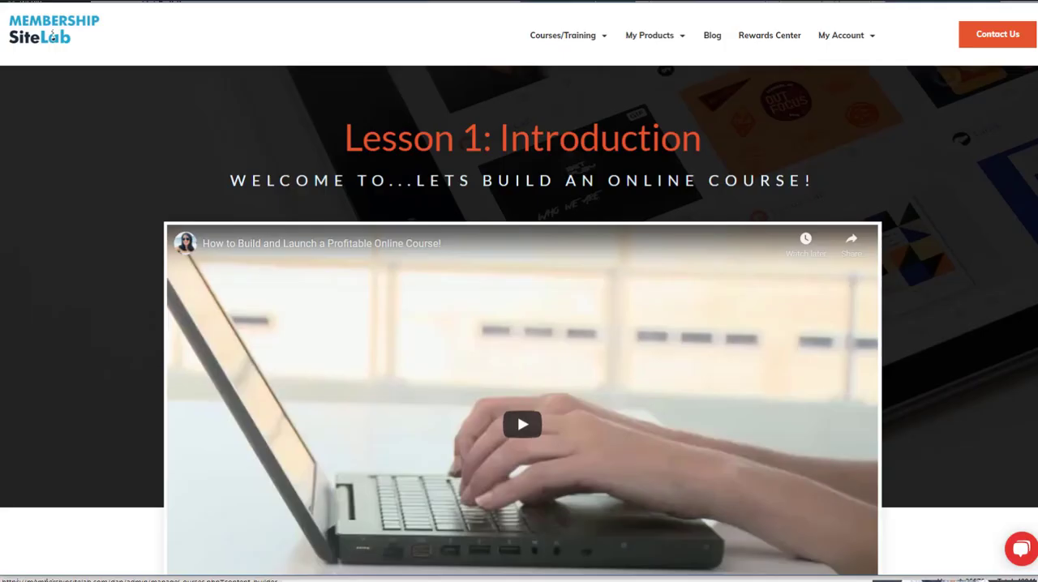
{"action": "scroll", "coordinate": [519, 324], "scroll_direction": "down", "scroll_amount": 5}
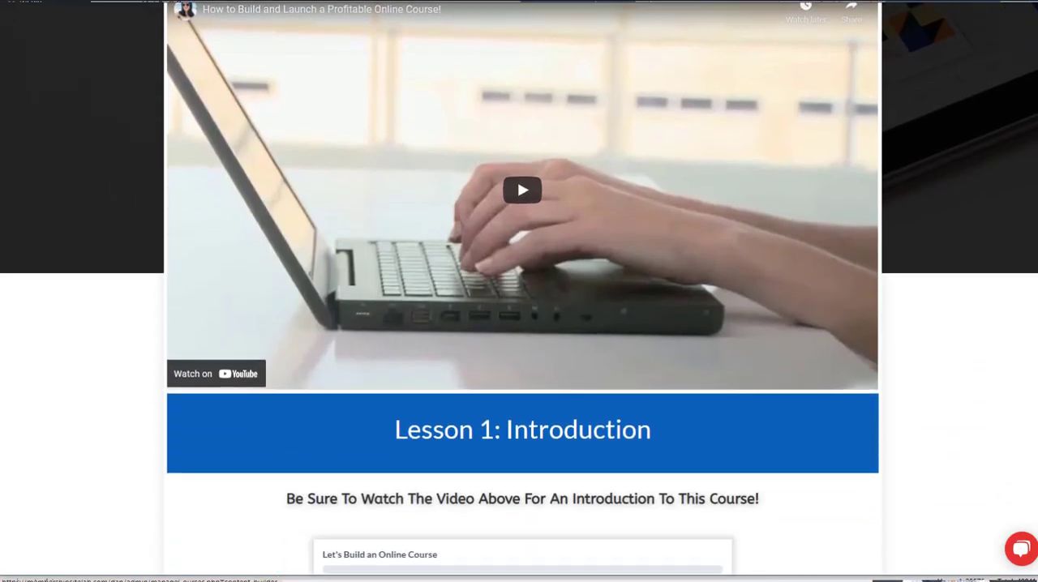
{"action": "scroll", "coordinate": [1034, 263], "scroll_direction": "down", "scroll_amount": 7}
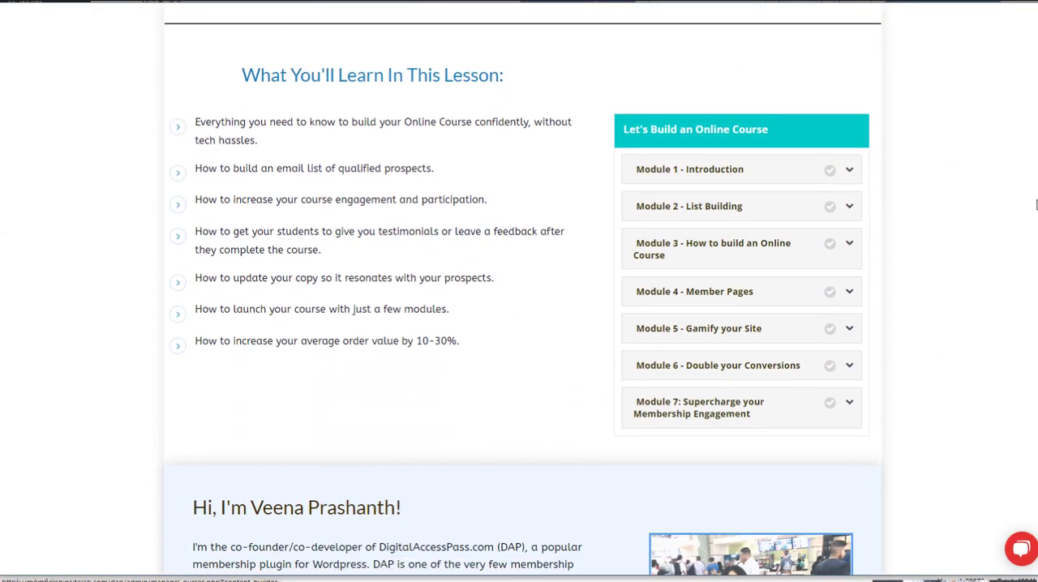
{"action": "scroll", "coordinate": [1033, 264], "scroll_direction": "down", "scroll_amount": 10}
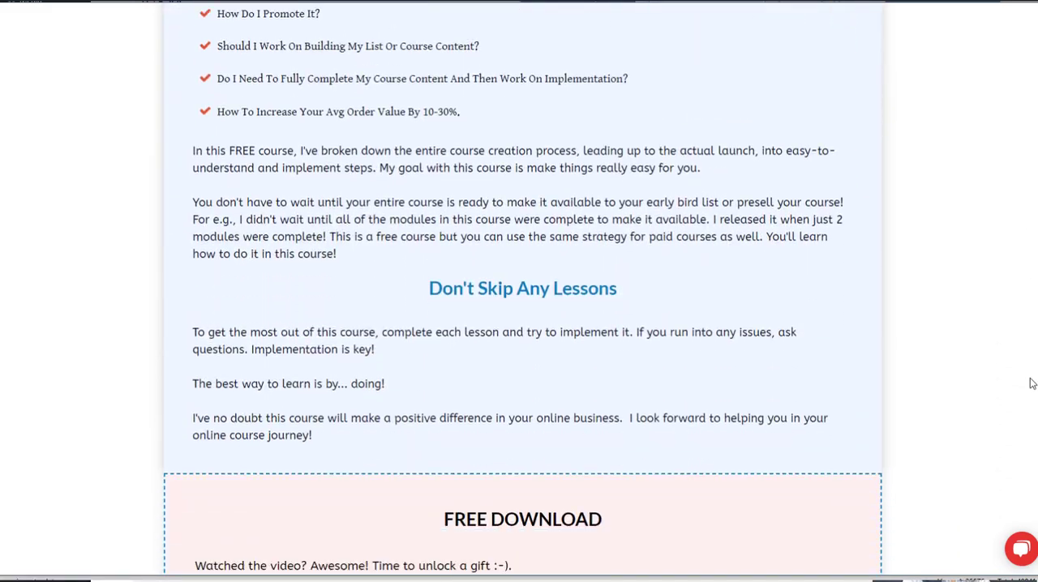
{"action": "scroll", "coordinate": [1024, 442], "scroll_direction": "down", "scroll_amount": 3}
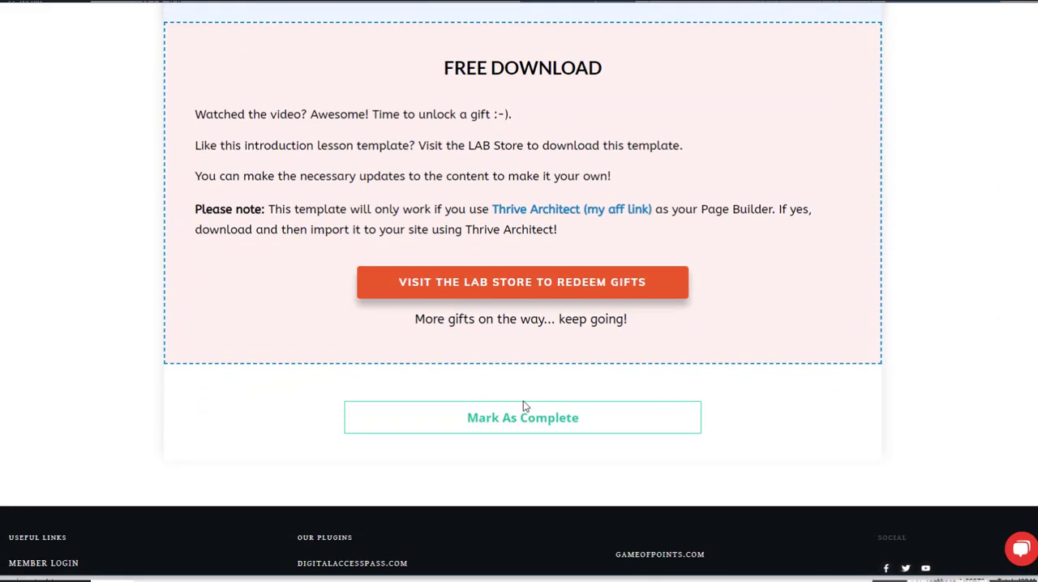
{"action": "left_click", "coordinate": [523, 412]}
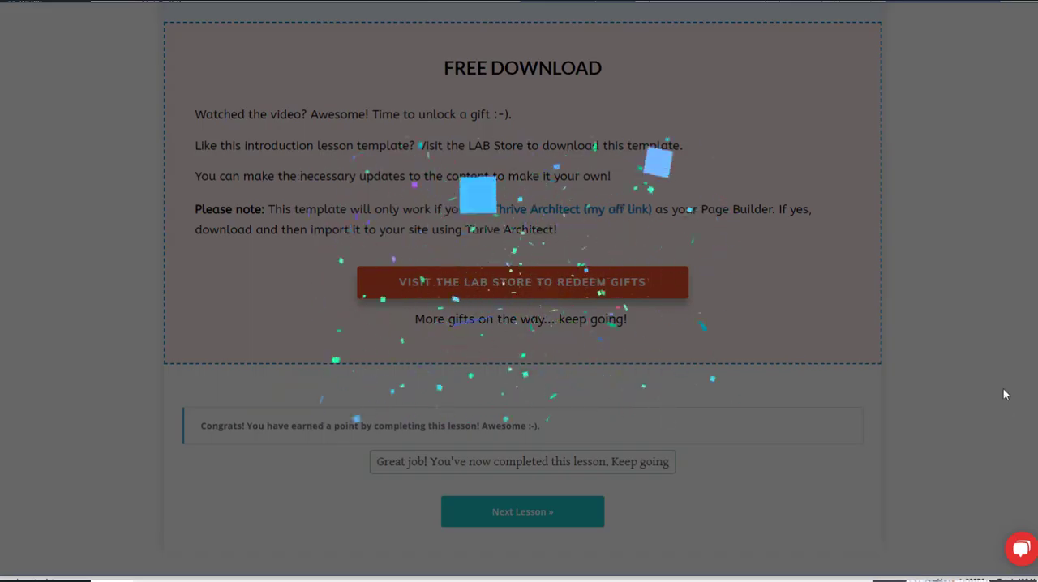
Step: Look through the Lesson 2: Table of Content page with its course outline and completion section
{"action": "scroll", "coordinate": [51, 36], "scroll_direction": "down", "scroll_amount": 5}
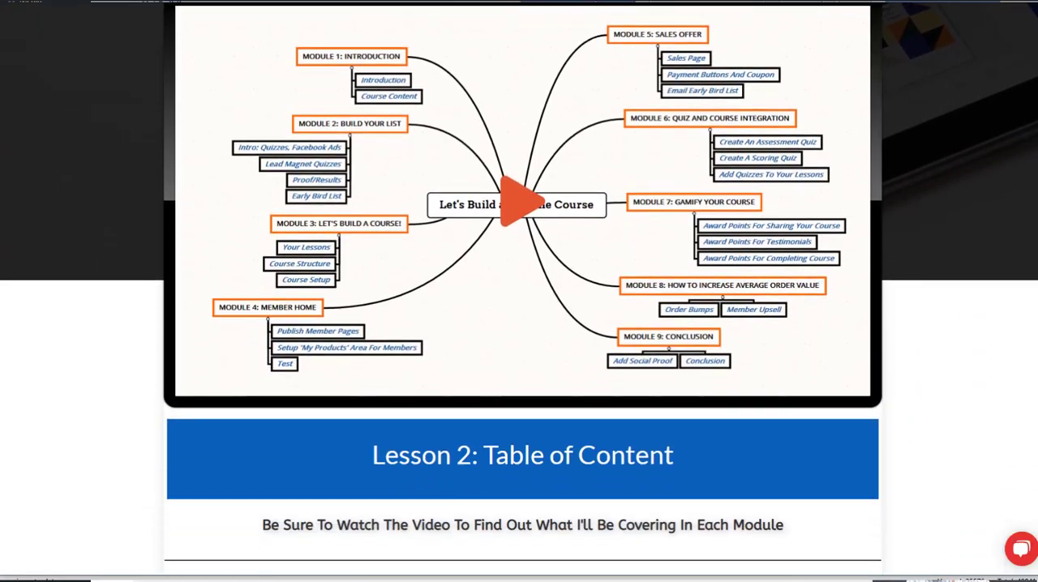
{"action": "scroll", "coordinate": [792, 397], "scroll_direction": "down", "scroll_amount": 7}
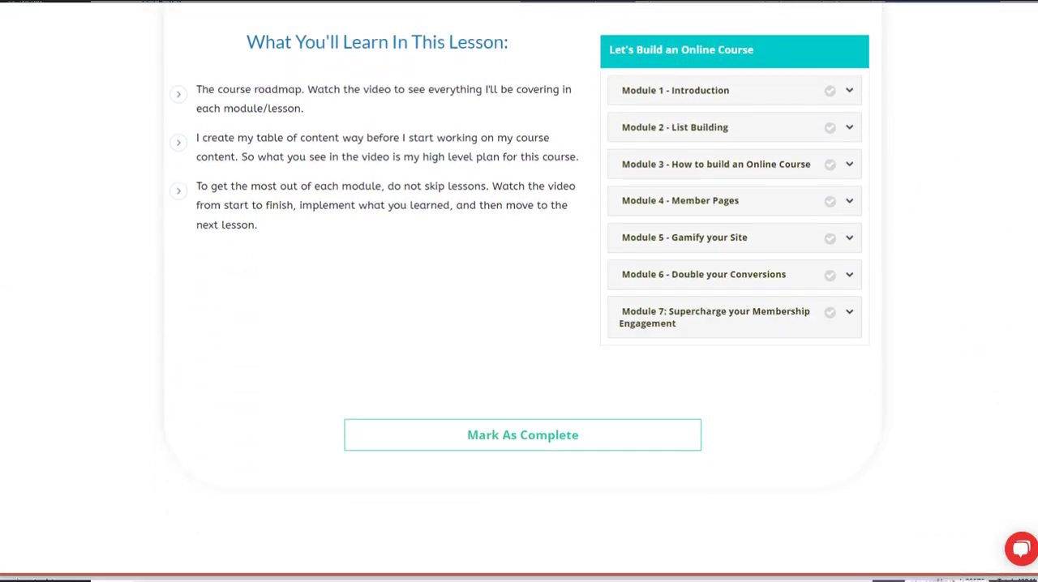
{"action": "left_click", "coordinate": [608, 410]}
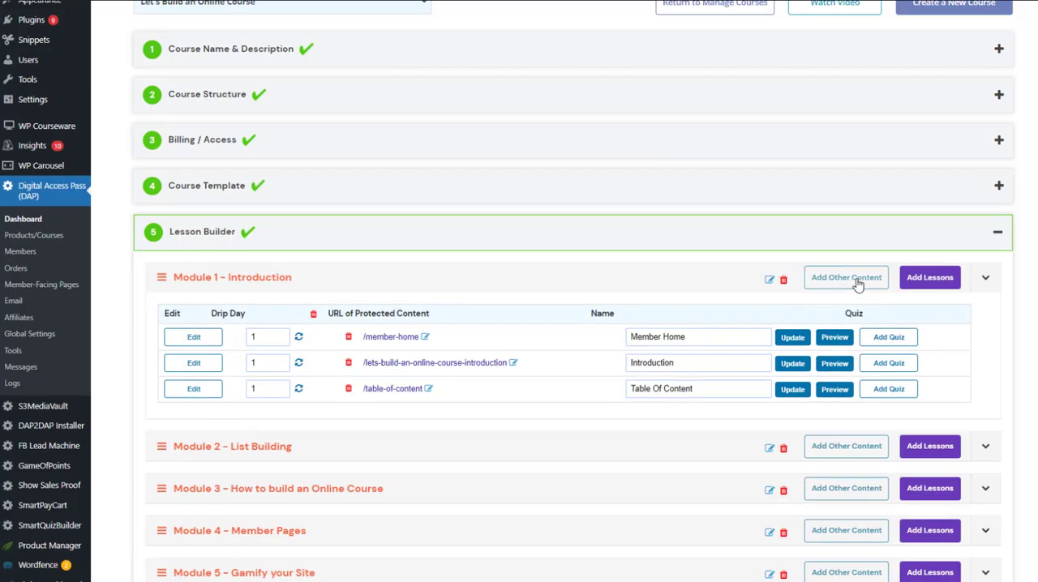
Step: Add the existing pages /testlogin/, /mycontenttest/, /myprofiletest/ and /affpagetest/ to Module 1 - Introduction in the Lesson Builder
{"action": "left_click", "coordinate": [859, 284]}
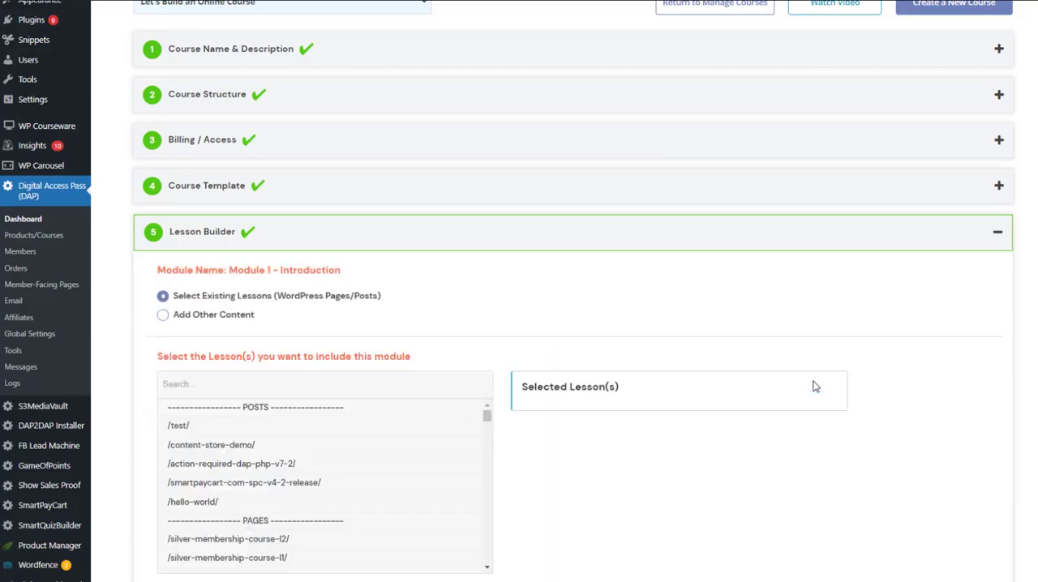
{"action": "scroll", "coordinate": [487, 316], "scroll_direction": "down", "scroll_amount": 1}
{"action": "left_click_drag", "start_coordinate": [487, 313], "coordinate": [489, 321]}
{"action": "left_click", "coordinate": [299, 421]}
{"action": "left_click_drag", "start_coordinate": [253, 387], "coordinate": [244, 365]}
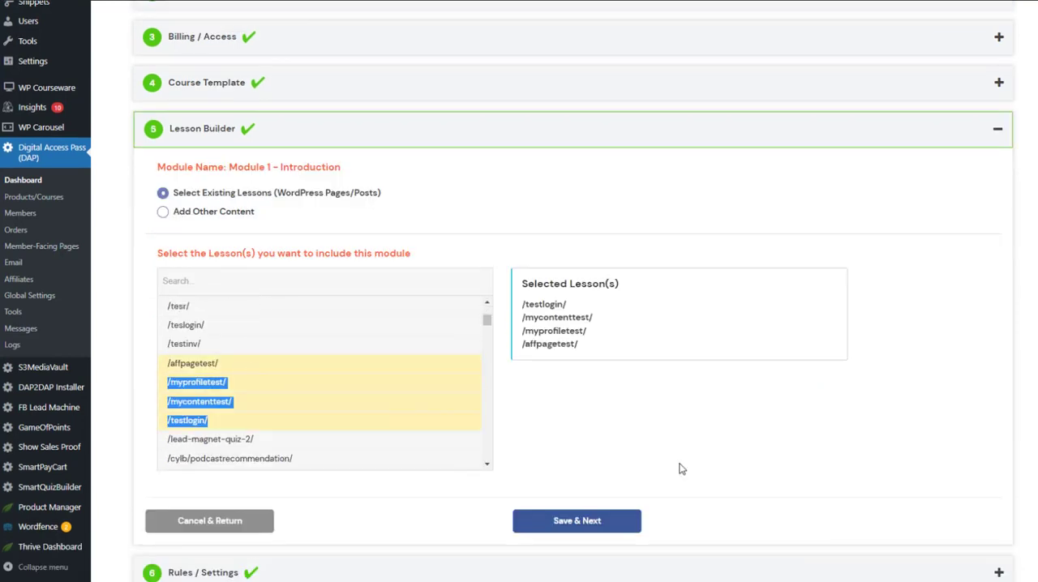
{"action": "left_click", "coordinate": [563, 520]}
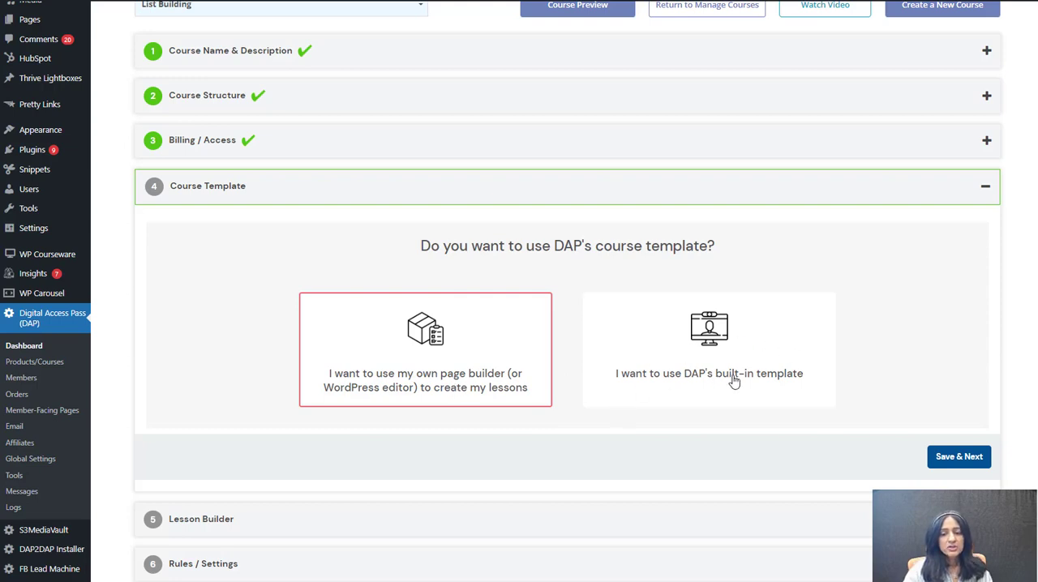
Step: Switch the List Building course to DAP's built-in template and confirm the new lesson format
{"action": "left_click", "coordinate": [733, 336]}
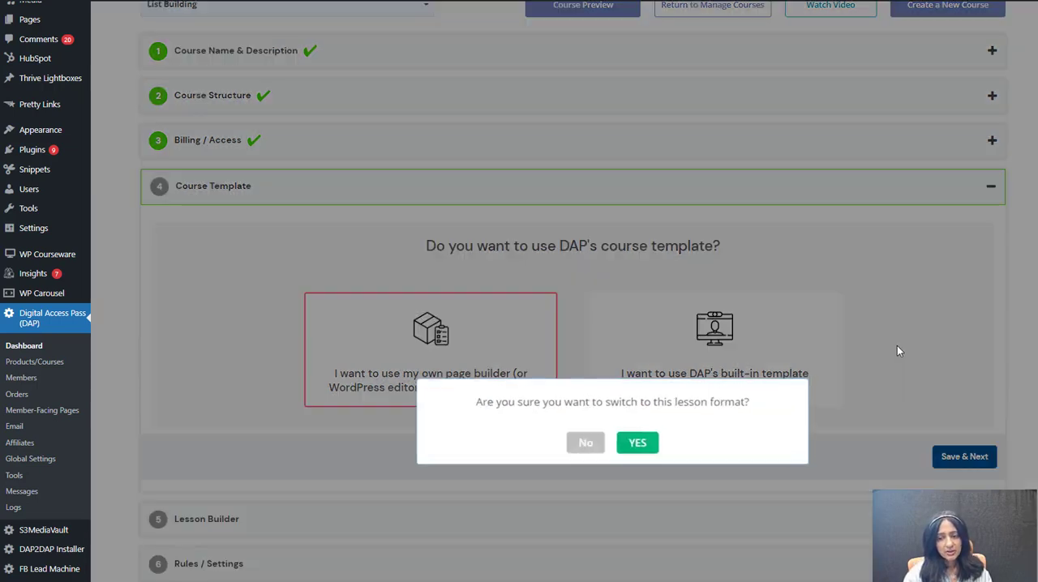
{"action": "left_click", "coordinate": [631, 442]}
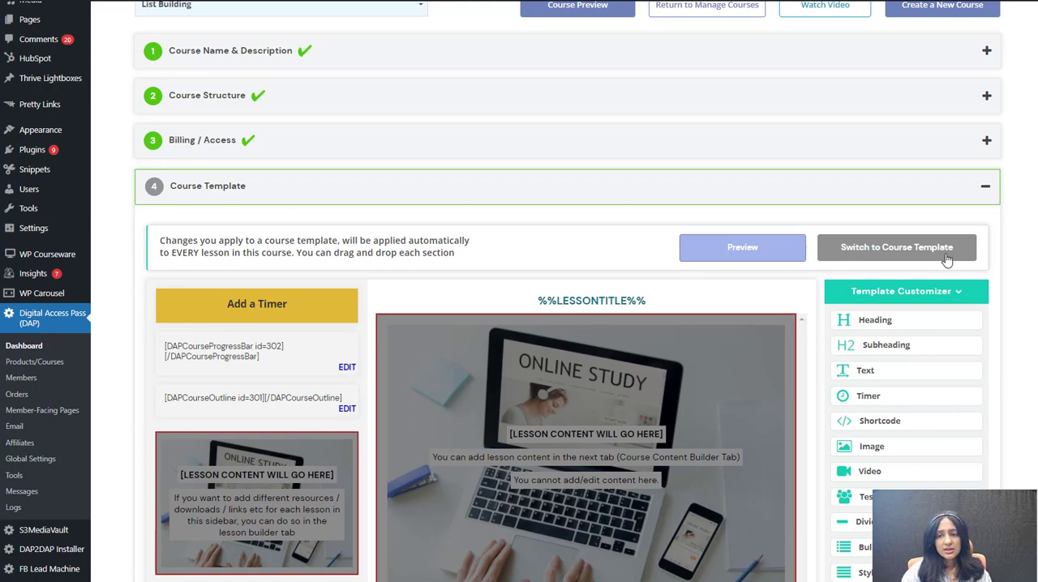
Step: Try to place a Heading element from the Template Customizer above the lesson content area
{"action": "scroll", "coordinate": [737, 221], "scroll_direction": "down", "scroll_amount": 1}
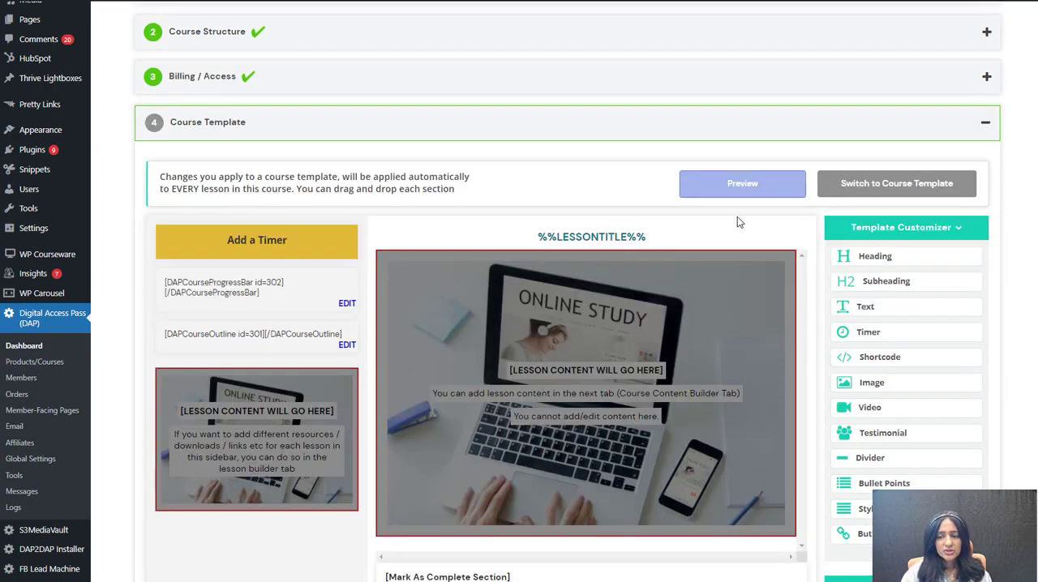
{"action": "scroll", "coordinate": [647, 181], "scroll_direction": "down", "scroll_amount": 1}
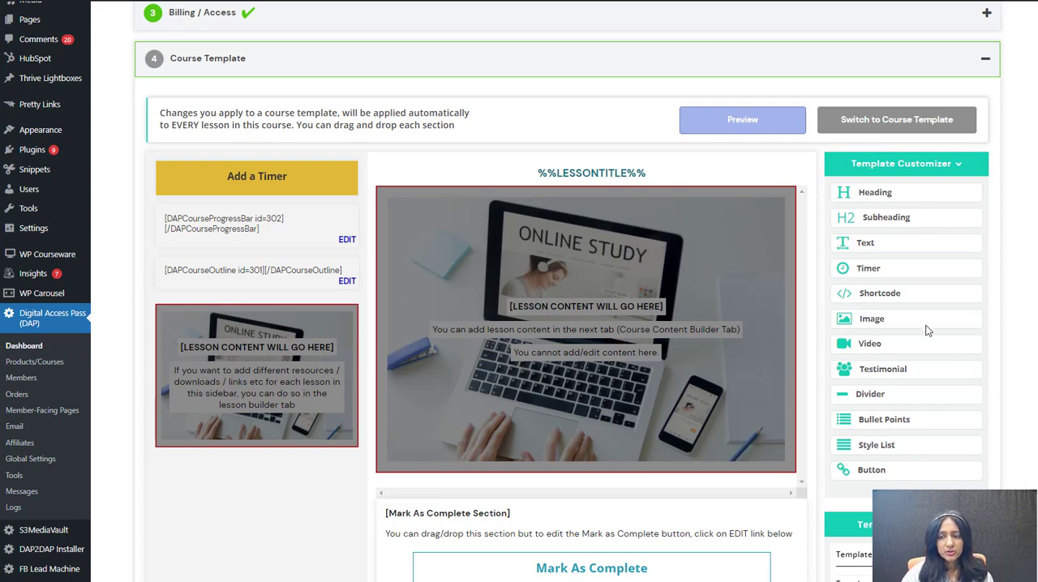
{"action": "left_click_drag", "start_coordinate": [857, 199], "coordinate": [486, 197]}
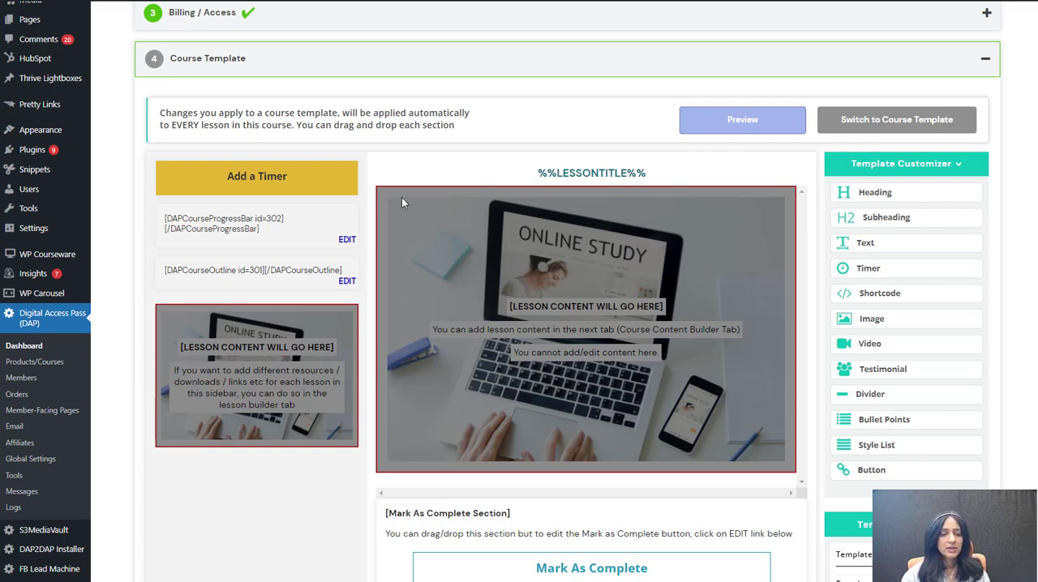
Step: Open the Add a Timer element's settings and check which timers can be selected for the template
{"action": "left_click", "coordinate": [277, 176]}
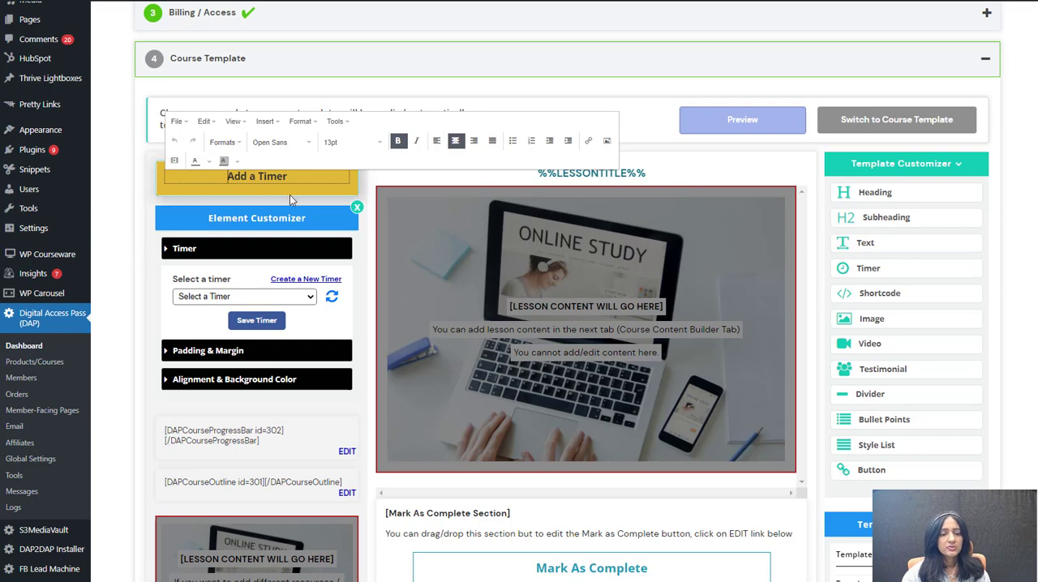
{"action": "left_click", "coordinate": [137, 210]}
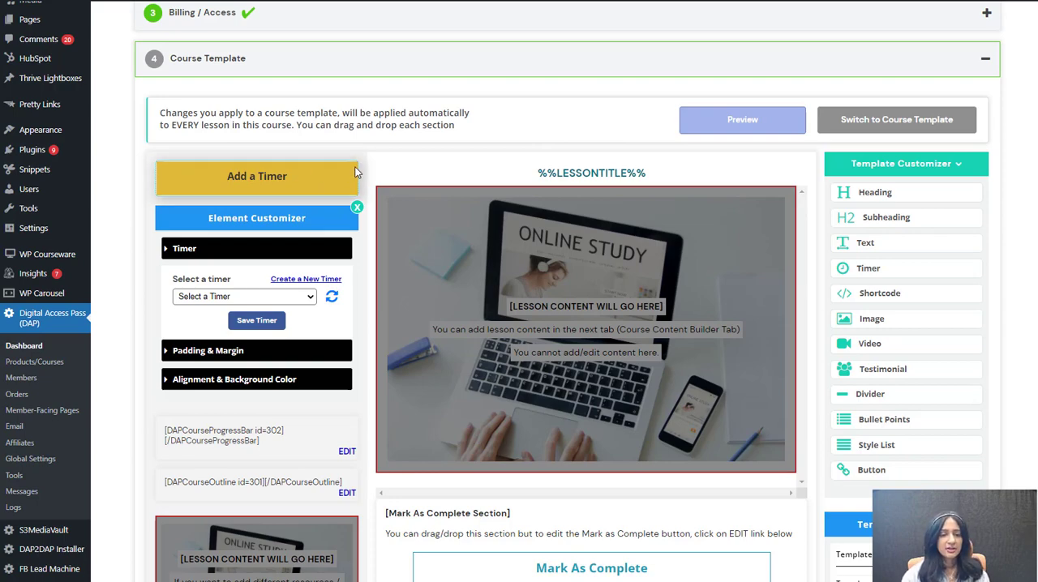
{"action": "left_click", "coordinate": [361, 173]}
{"action": "left_click", "coordinate": [208, 296]}
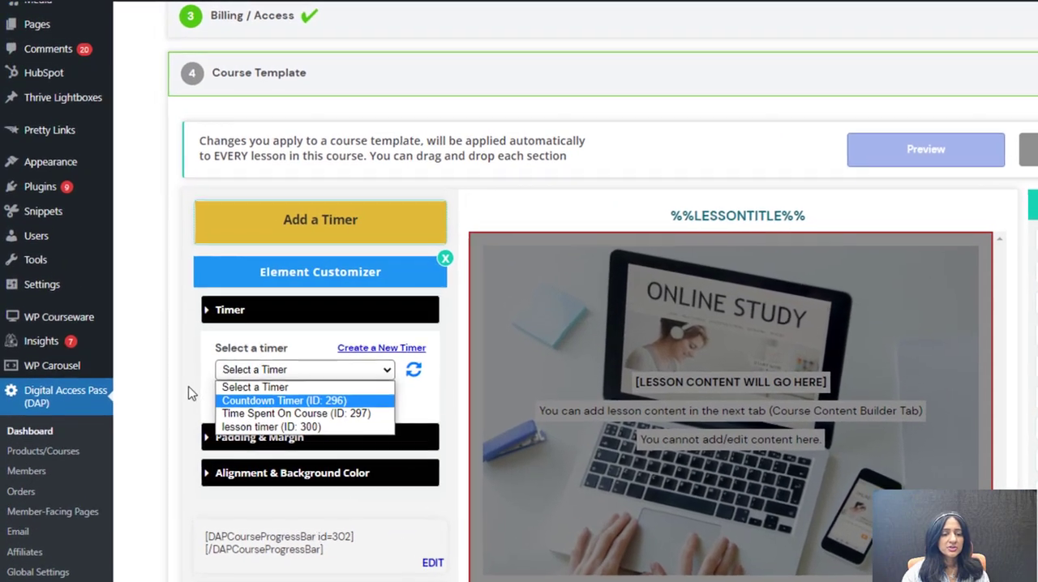
{"action": "left_click", "coordinate": [161, 334]}
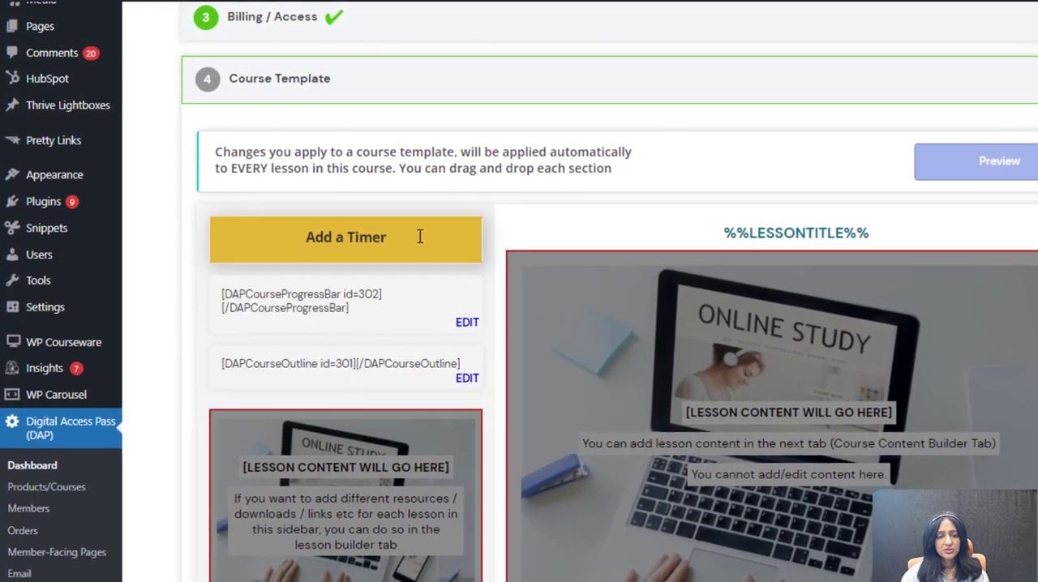
Step: Follow the timer element's link for creating a new timer, and trace the route to Countdown / Course Timer from the Shortcodes page
{"action": "left_click", "coordinate": [418, 236]}
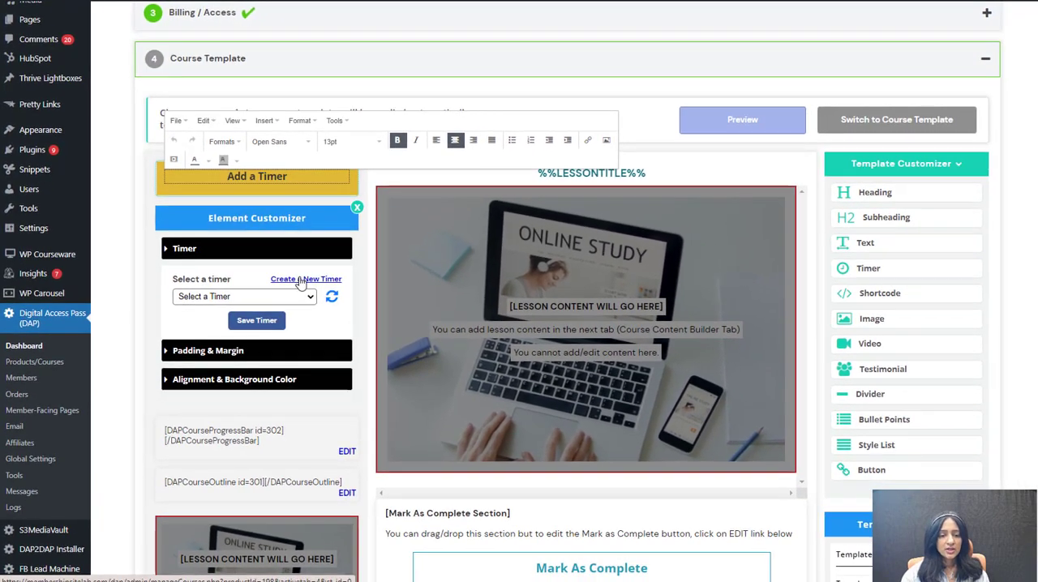
{"action": "left_click", "coordinate": [336, 317]}
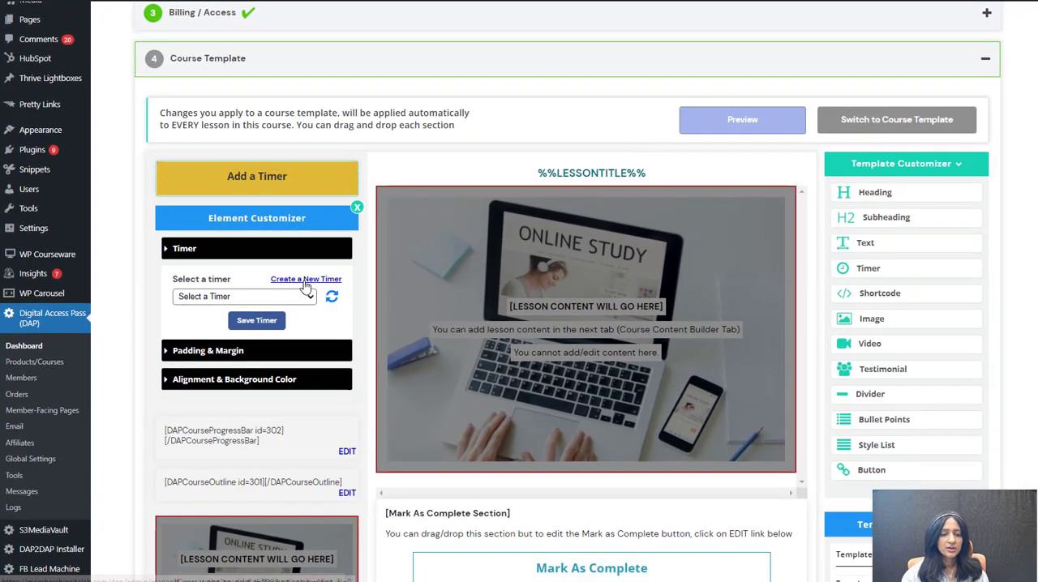
{"action": "left_click", "coordinate": [305, 282]}
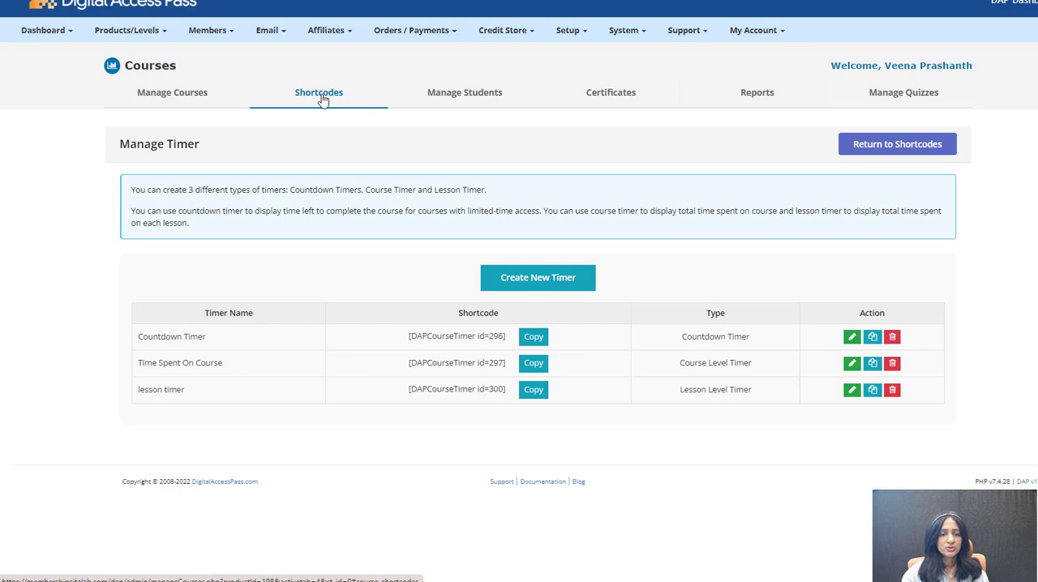
{"action": "left_click", "coordinate": [135, 35]}
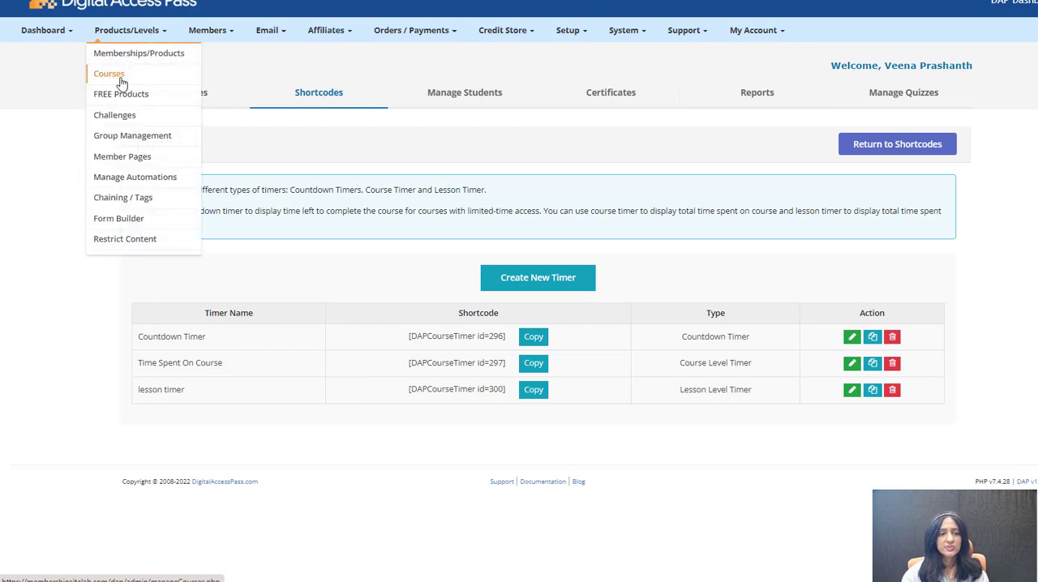
{"action": "left_click", "coordinate": [915, 143]}
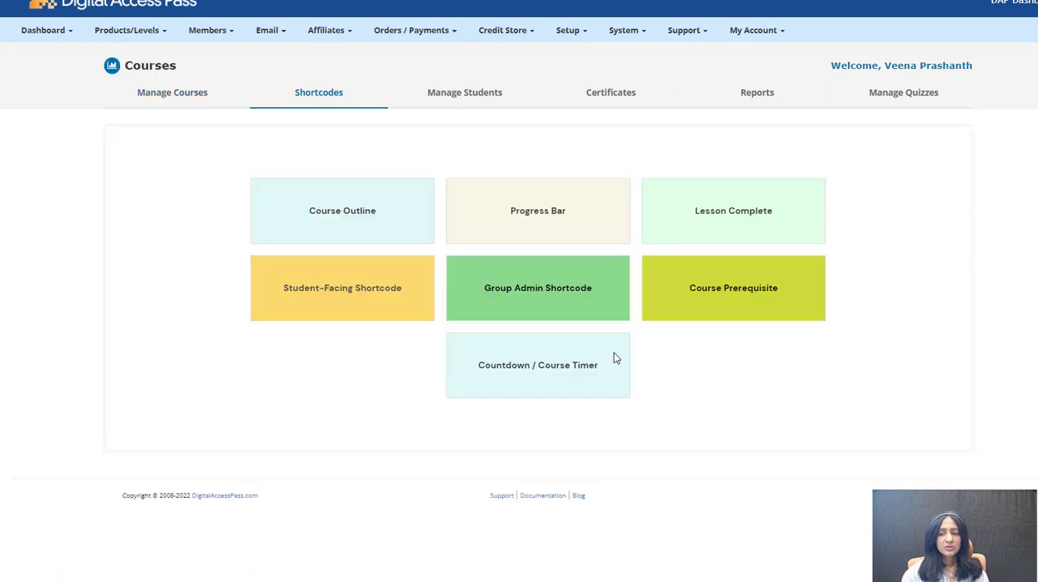
{"action": "left_click", "coordinate": [556, 376]}
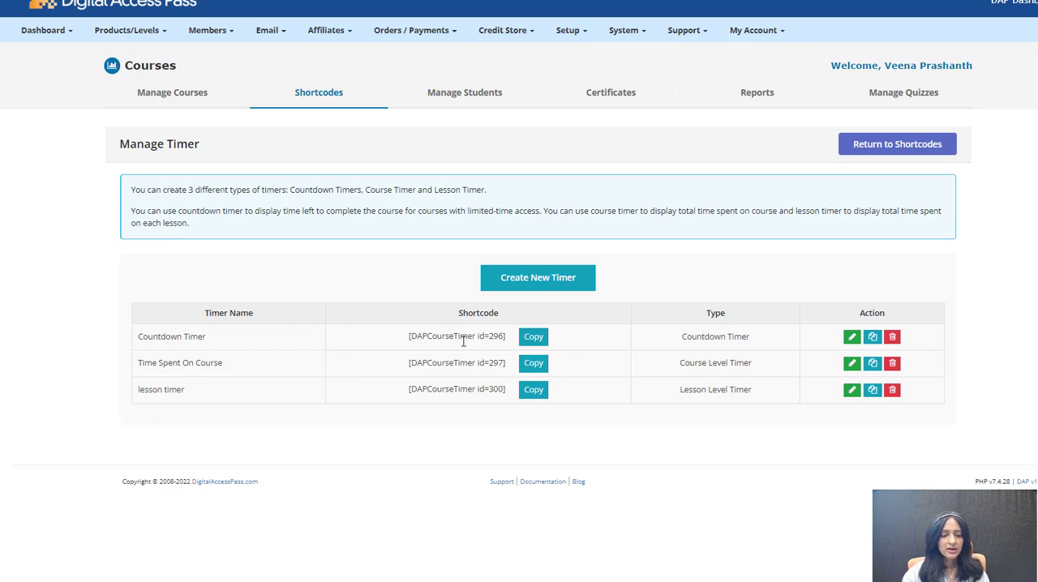
Step: Open the existing Countdown Timer for editing and review which timer types are offered
{"action": "left_click", "coordinate": [852, 339]}
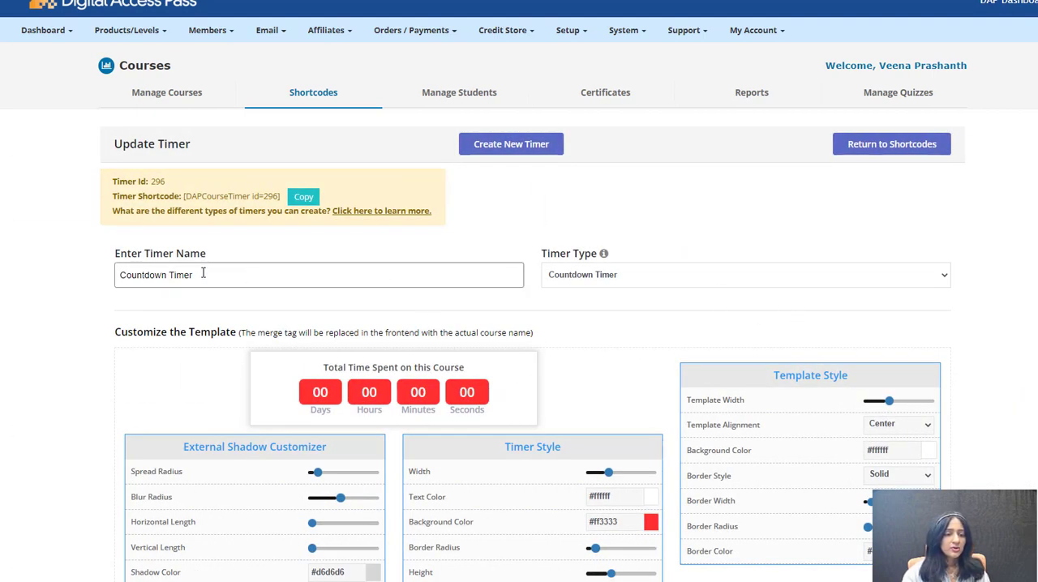
{"action": "left_click", "coordinate": [608, 277]}
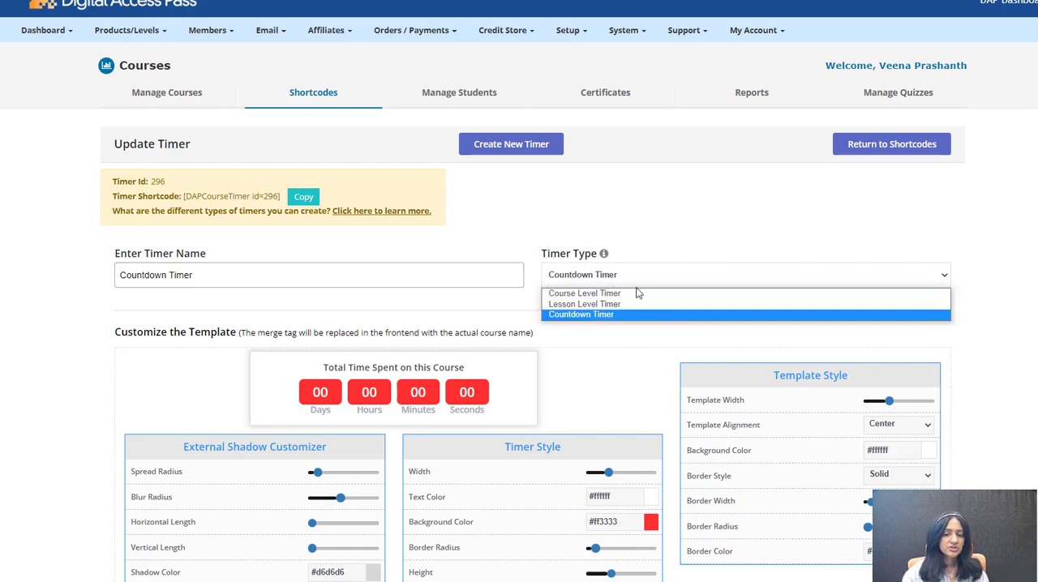
{"action": "left_click", "coordinate": [988, 336]}
{"action": "mouse_move", "coordinate": [604, 255]}
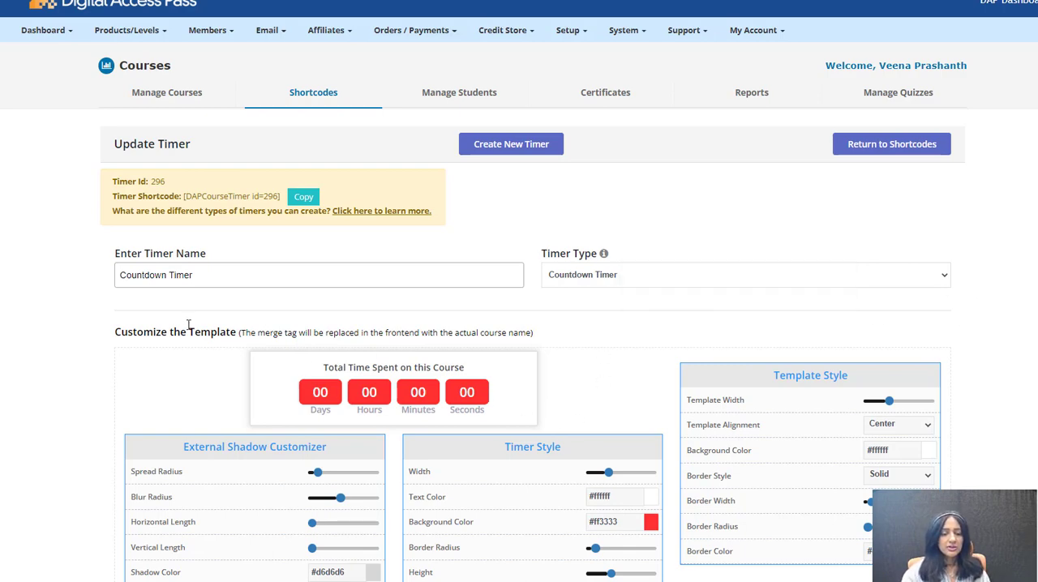
Step: Make the Countdown Timer's heading "Total Time Spent on this Course" bold and generate the timer
{"action": "scroll", "coordinate": [322, 283], "scroll_direction": "down", "scroll_amount": 2}
{"action": "left_click", "coordinate": [358, 239]}
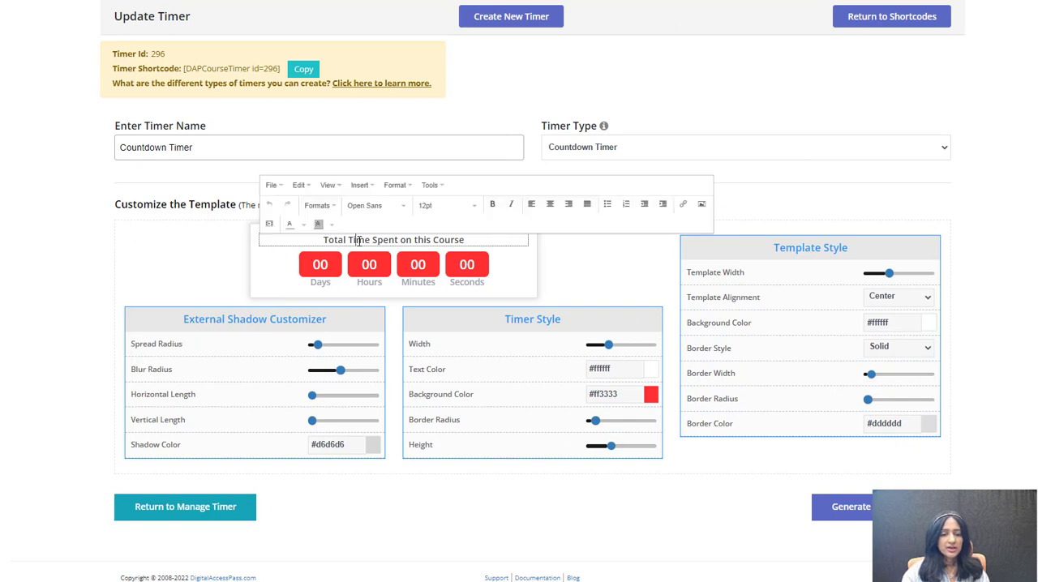
{"action": "key", "text": "ctrl+a"}
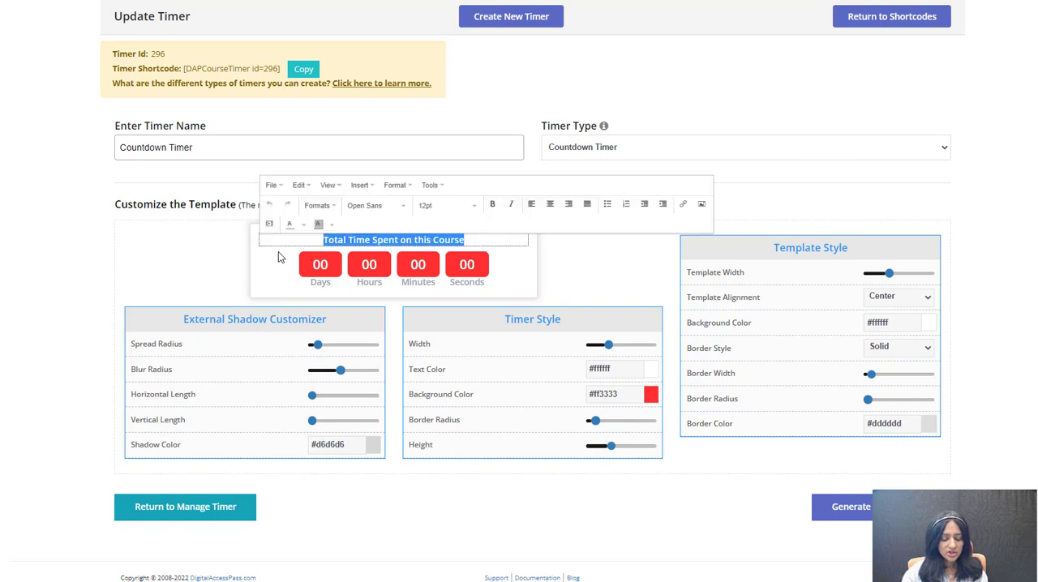
{"action": "key", "text": "ctrl+b"}
{"action": "left_click", "coordinate": [249, 278]}
{"action": "left_click", "coordinate": [464, 242]}
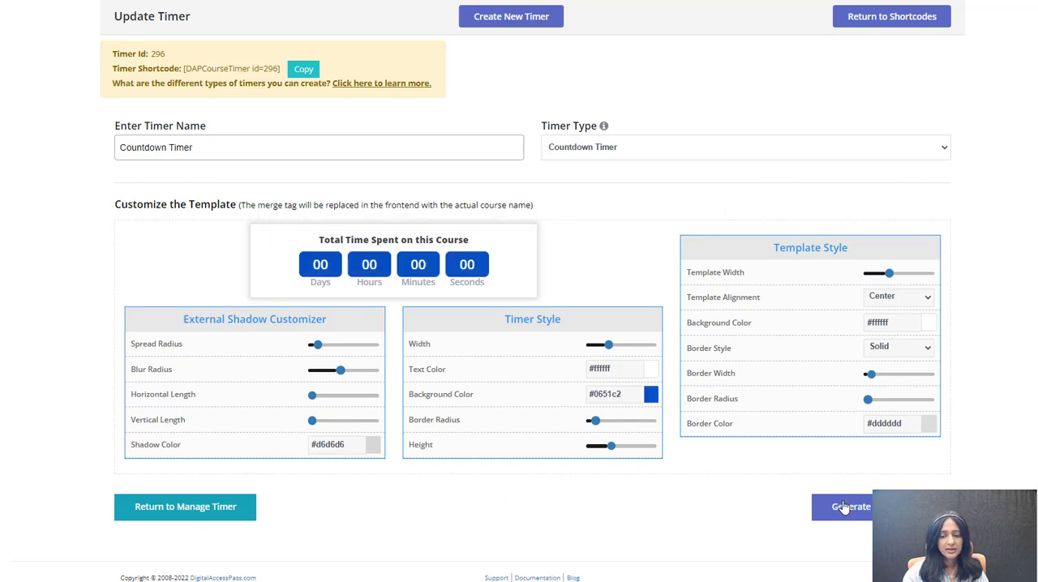
{"action": "left_click", "coordinate": [840, 507]}
{"action": "scroll", "coordinate": [299, 438], "scroll_direction": "down", "scroll_amount": 1}
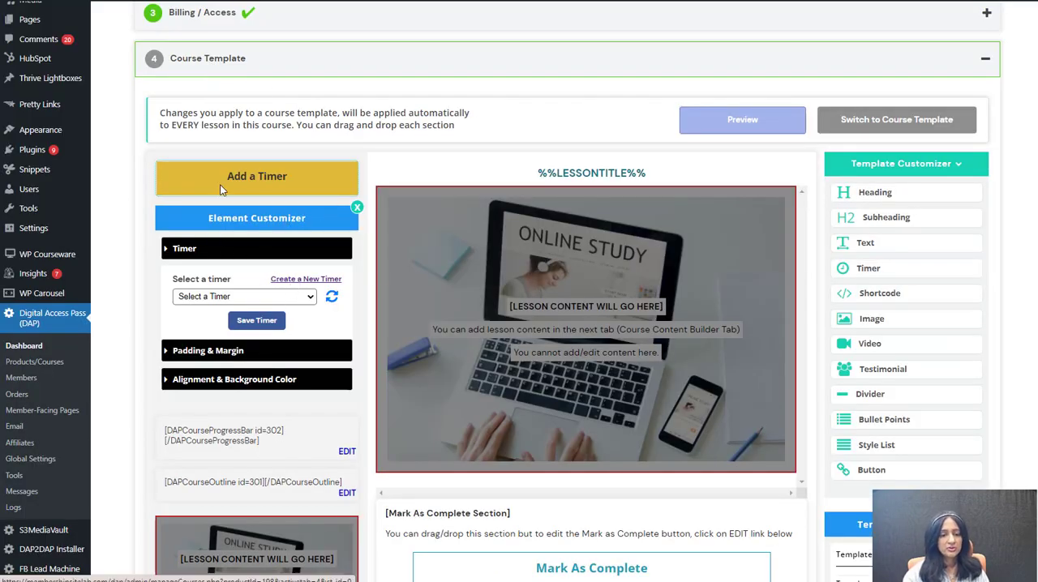
Step: Refresh the timer list in the course template, assign Countdown Timer to the Add a Timer element, save it, and review the other timers
{"action": "left_click", "coordinate": [332, 300]}
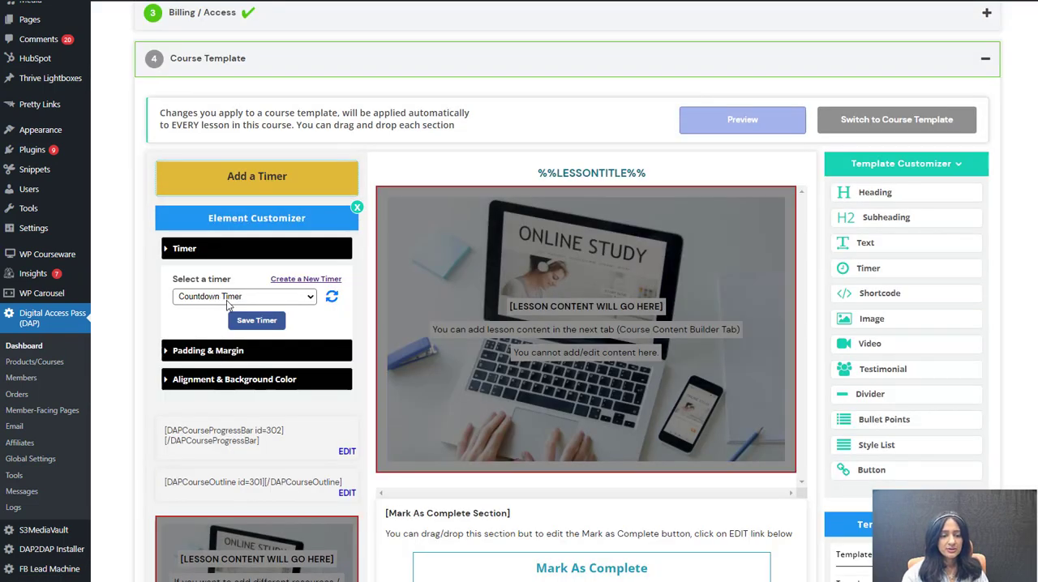
{"action": "left_click", "coordinate": [226, 300]}
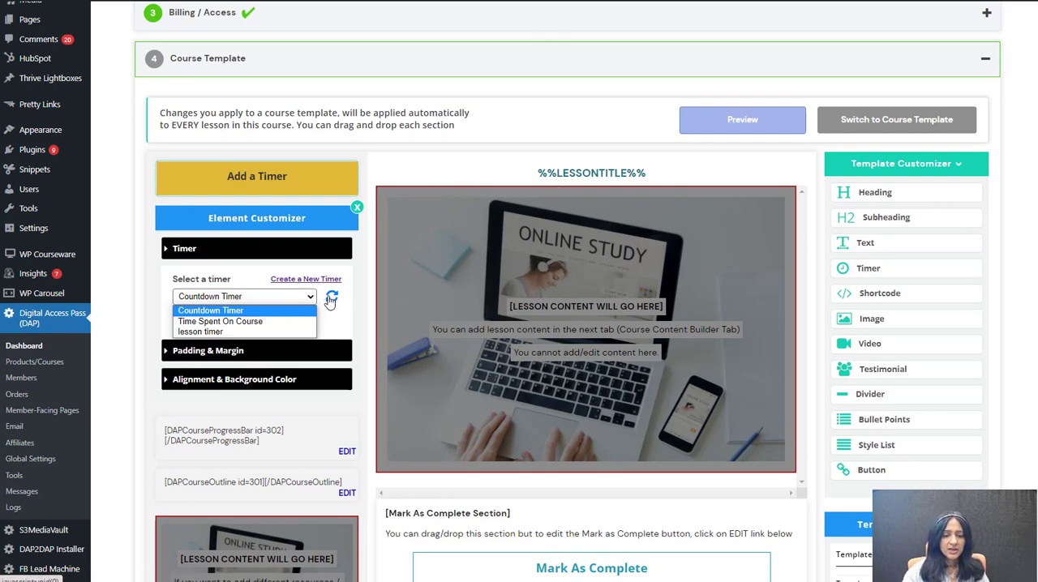
{"action": "left_click", "coordinate": [215, 311]}
{"action": "left_click", "coordinate": [252, 321]}
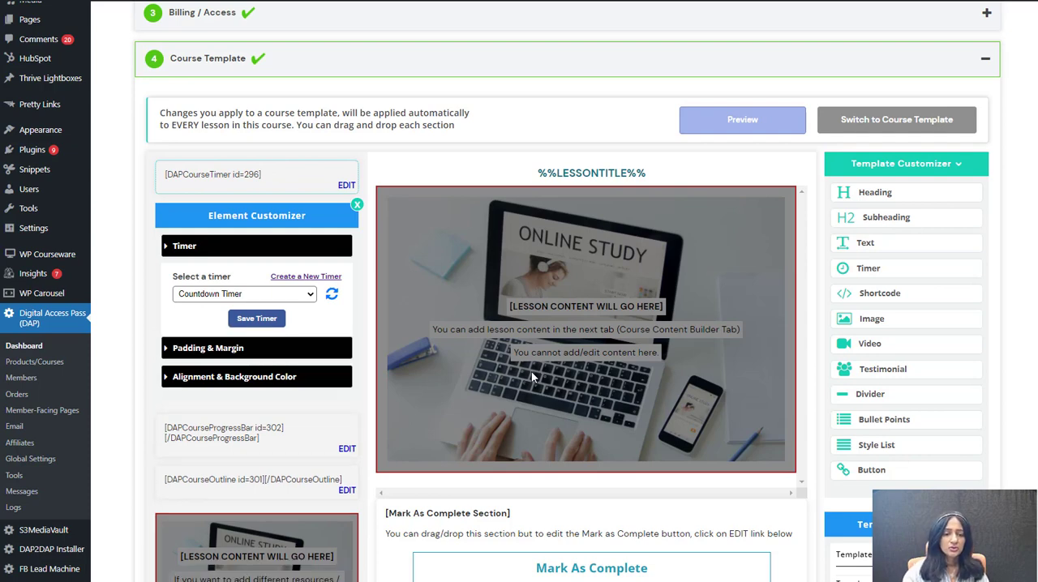
{"action": "left_click", "coordinate": [217, 297]}
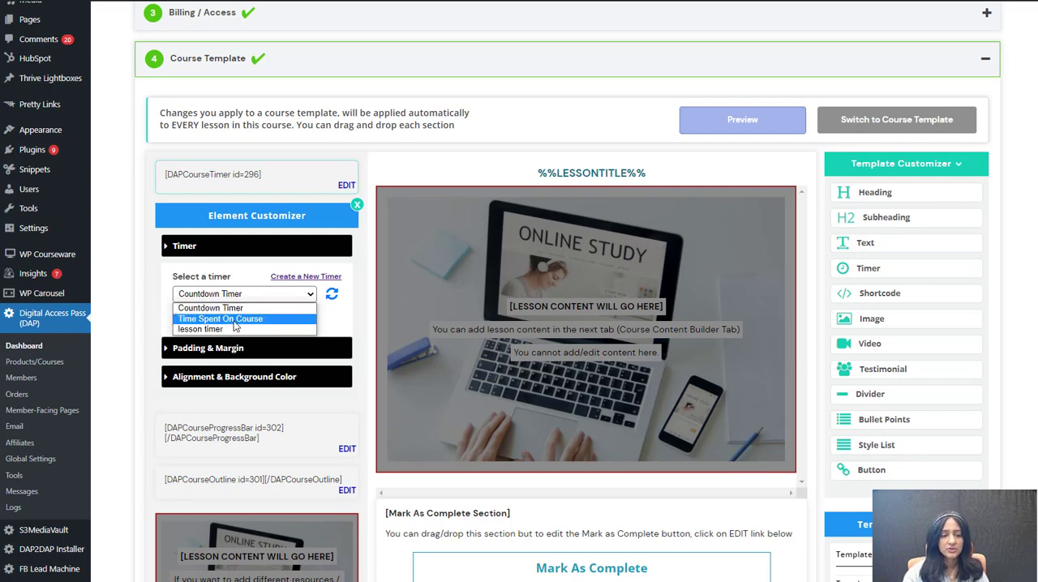
{"action": "left_click", "coordinate": [132, 305]}
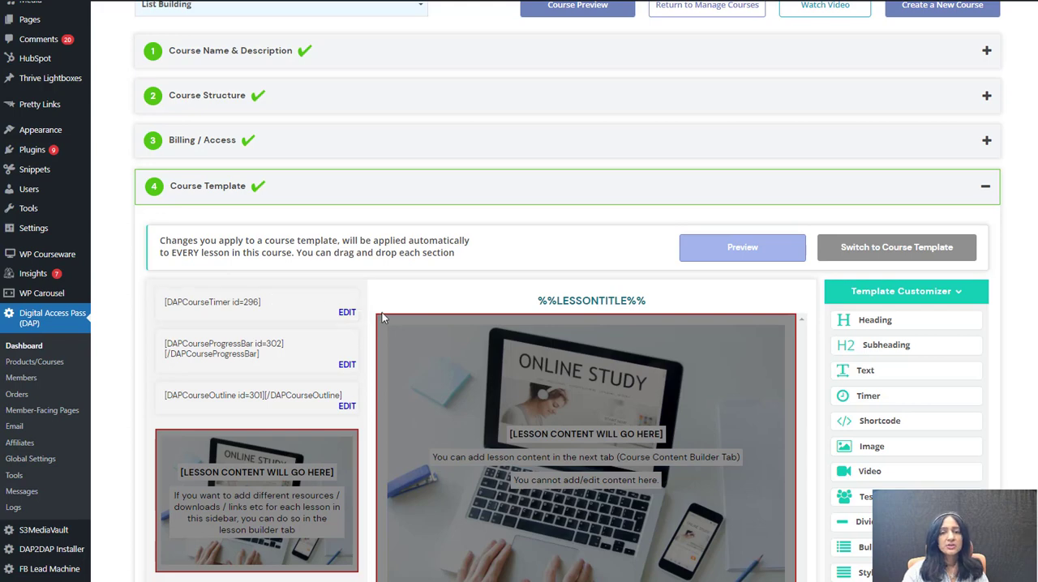
Step: In the Lesson Builder, add a module with the name and description "Module 1" and create a lesson named "intorduction" in it
{"action": "scroll", "coordinate": [381, 311], "scroll_direction": "down", "scroll_amount": 3}
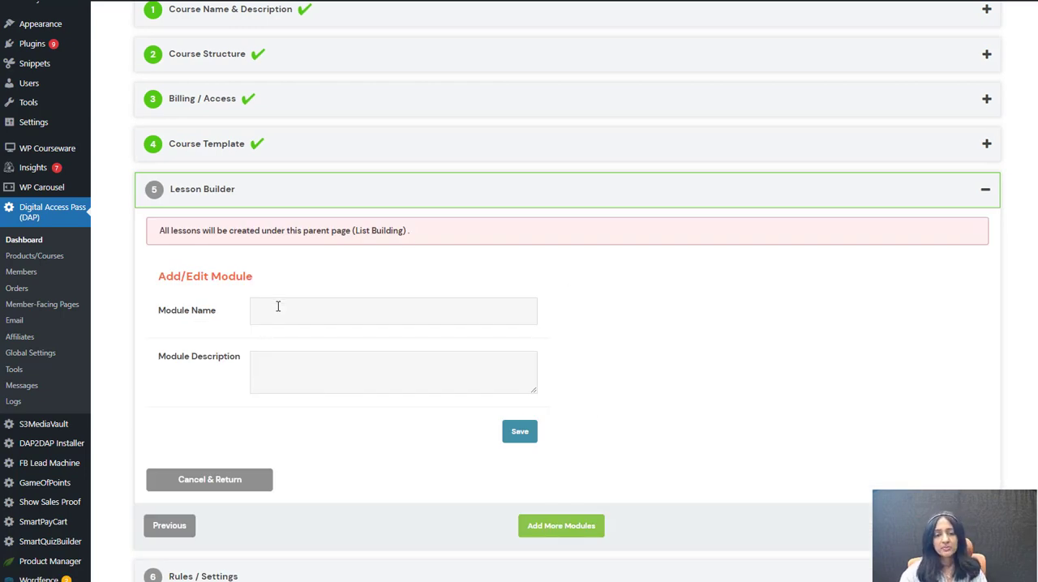
{"action": "left_click", "coordinate": [315, 315]}
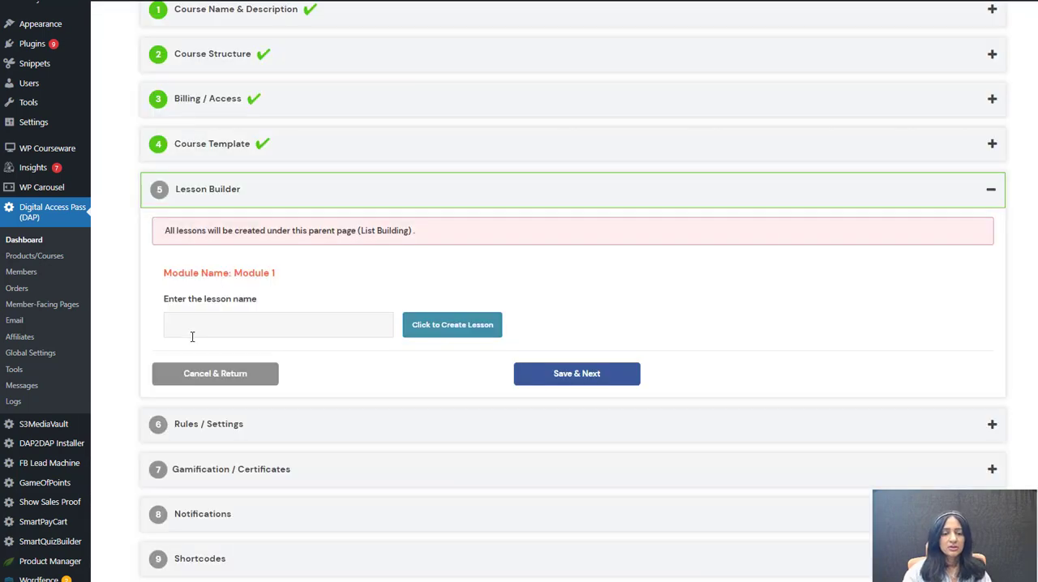
{"action": "left_click", "coordinate": [195, 323]}
{"action": "type", "text": "In"}
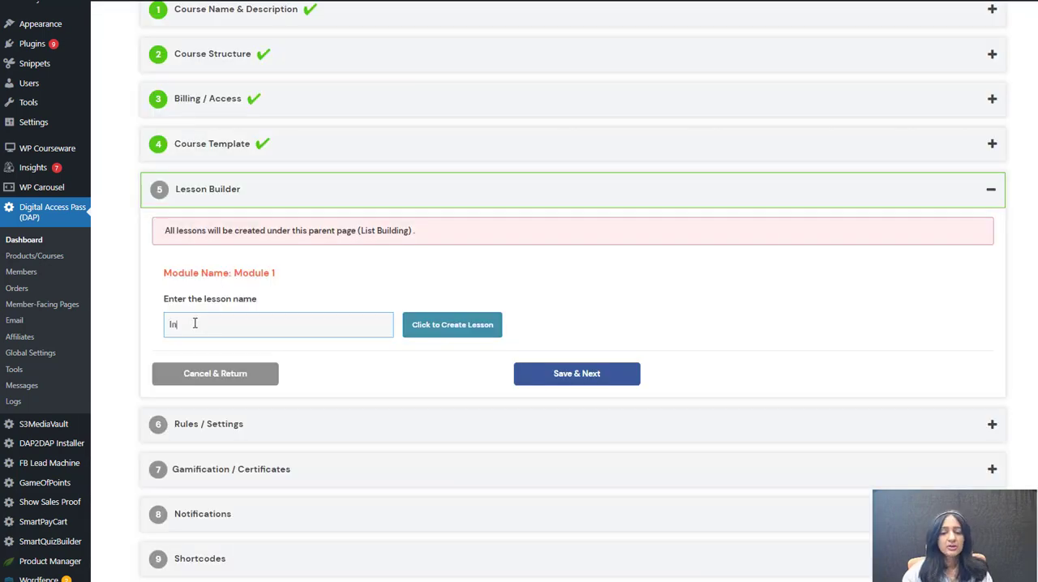
{"action": "type", "text": "troduction"}
{"action": "key", "text": "Return"}
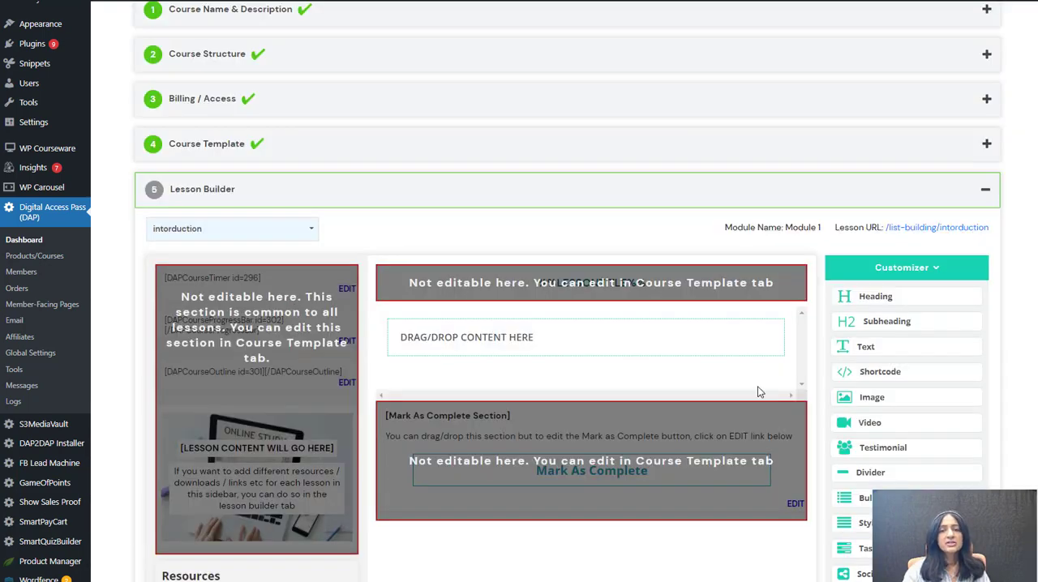
{"action": "scroll", "coordinate": [714, 382], "scroll_direction": "down", "scroll_amount": 3}
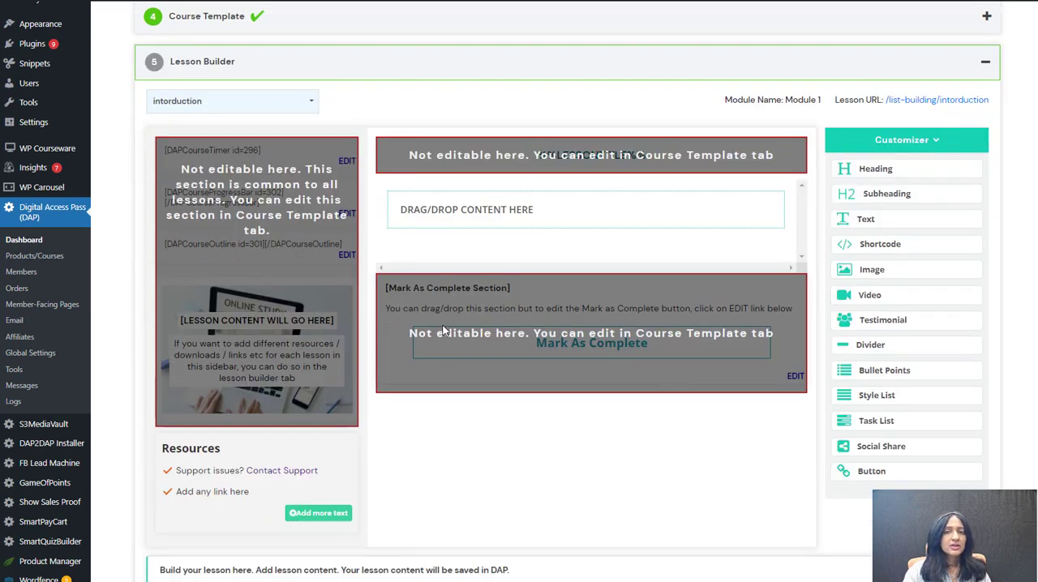
Step: Add Heading, Subheading and Video elements to the lesson's content area, with the video above the headings
{"action": "left_click_drag", "start_coordinate": [870, 169], "coordinate": [622, 222]}
{"action": "left_click_drag", "start_coordinate": [866, 195], "coordinate": [527, 280]}
{"action": "left_click_drag", "start_coordinate": [865, 294], "coordinate": [558, 237]}
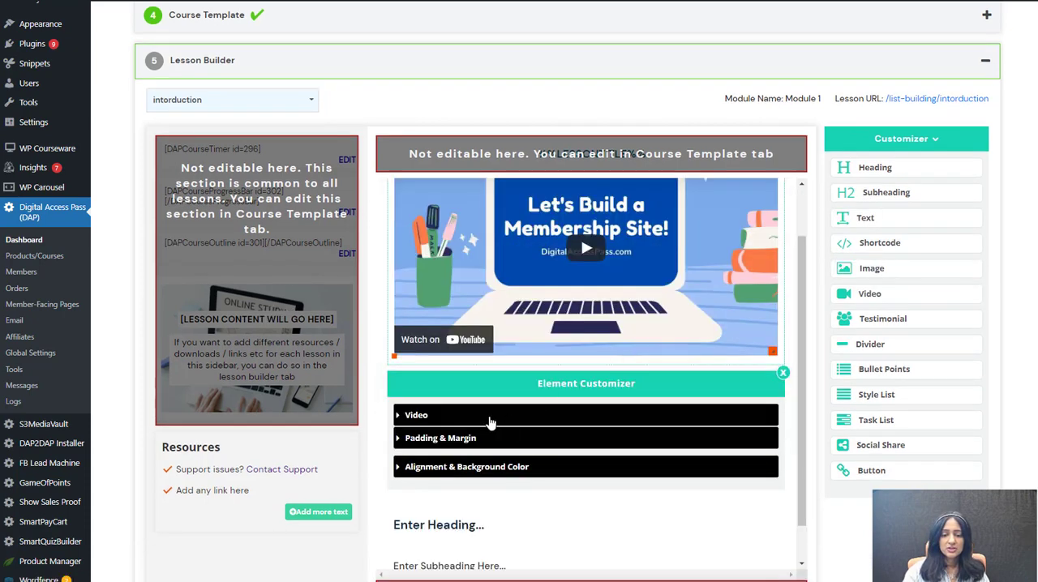
Step: Open the video element's settings, select its embed code, and change the source to Embed Code
{"action": "left_click", "coordinate": [410, 416]}
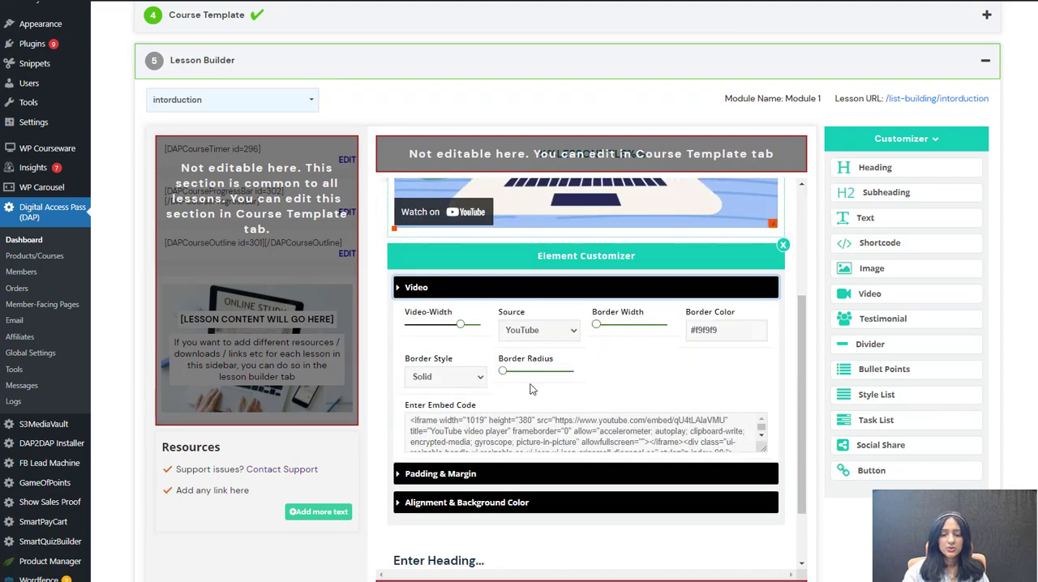
{"action": "left_click", "coordinate": [467, 431]}
{"action": "left_click_drag", "start_coordinate": [412, 421], "coordinate": [760, 459]}
{"action": "scroll", "coordinate": [603, 397], "scroll_direction": "up", "scroll_amount": 2}
{"action": "left_click", "coordinate": [541, 459]}
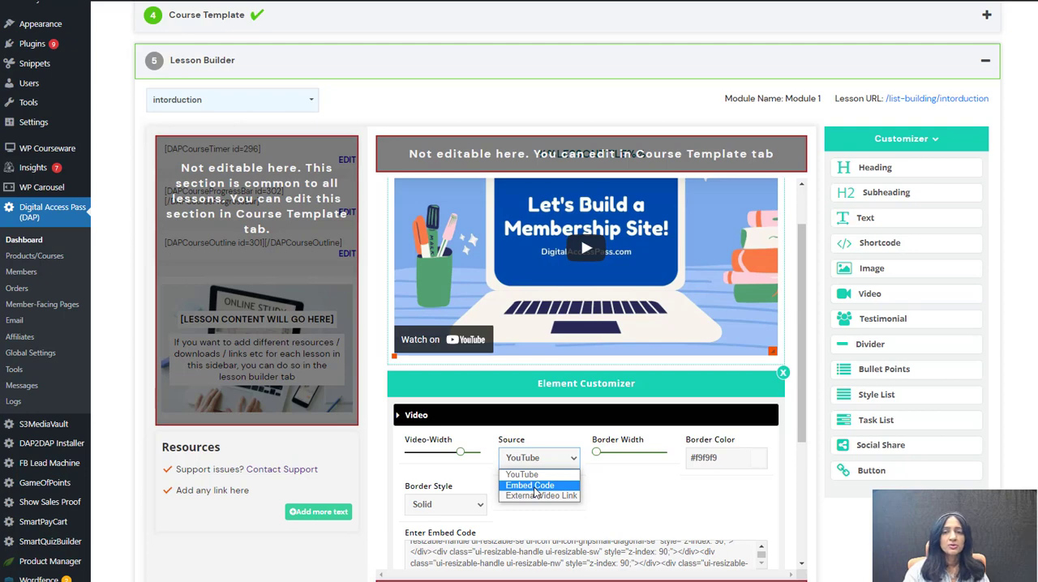
{"action": "left_click", "coordinate": [534, 486]}
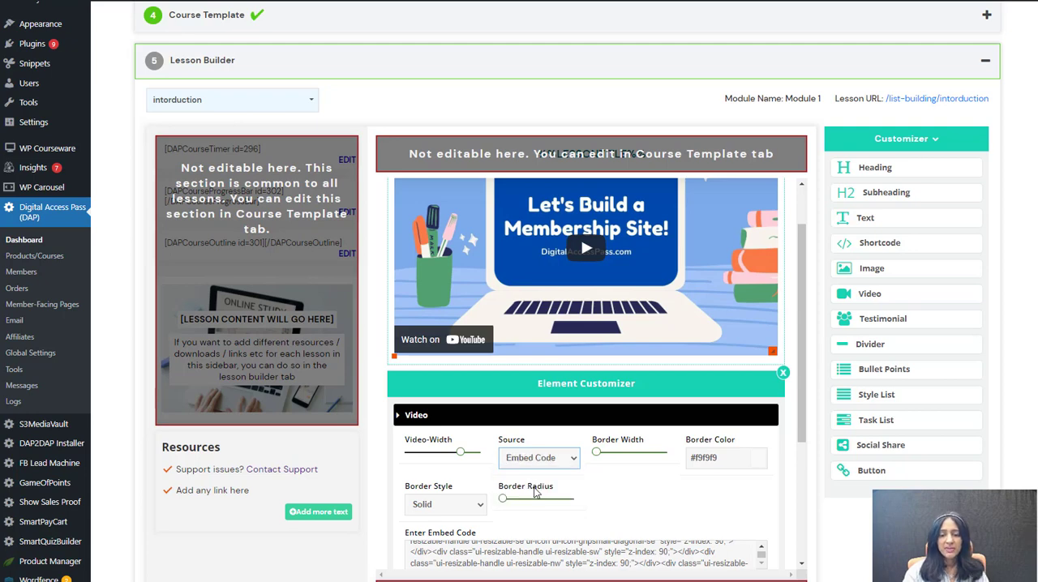
Step: Change the video's source to External Video Link and clear the external video URL field
{"action": "left_click", "coordinate": [525, 456]}
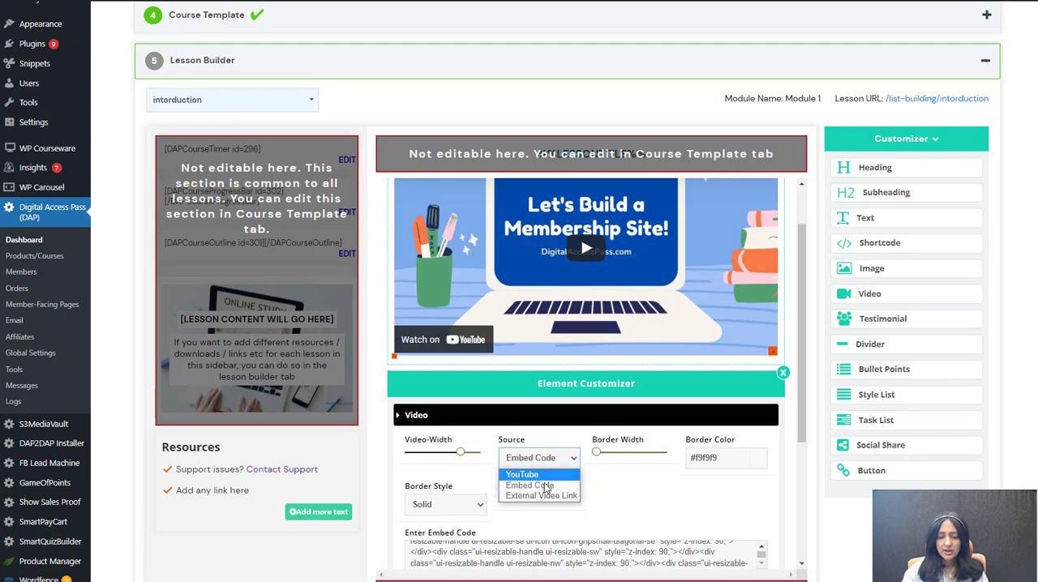
{"action": "left_click", "coordinate": [539, 486]}
{"action": "left_click", "coordinate": [539, 458]}
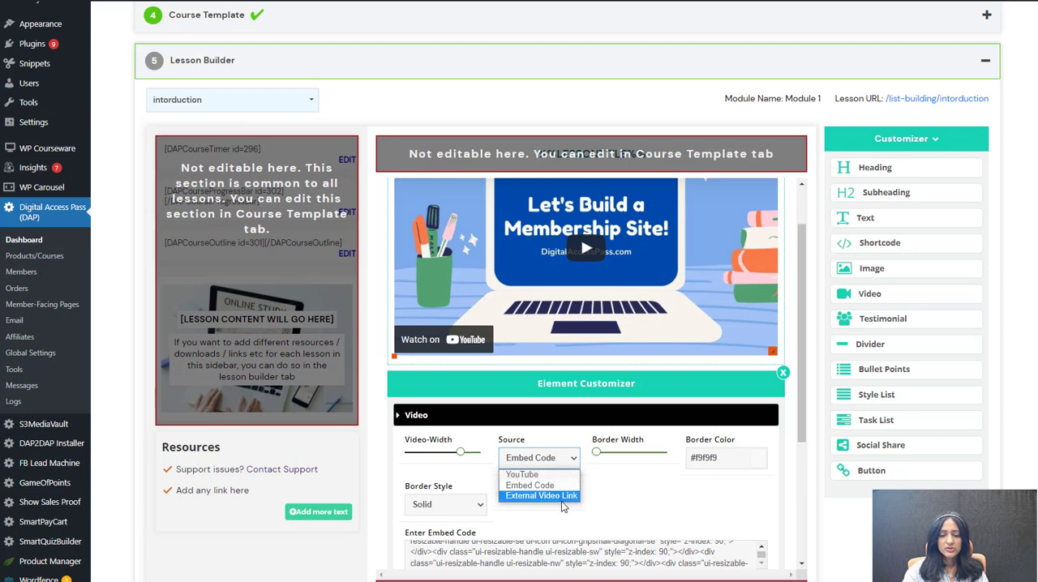
{"action": "left_click", "coordinate": [566, 498]}
{"action": "scroll", "coordinate": [498, 516], "scroll_direction": "down", "scroll_amount": 1}
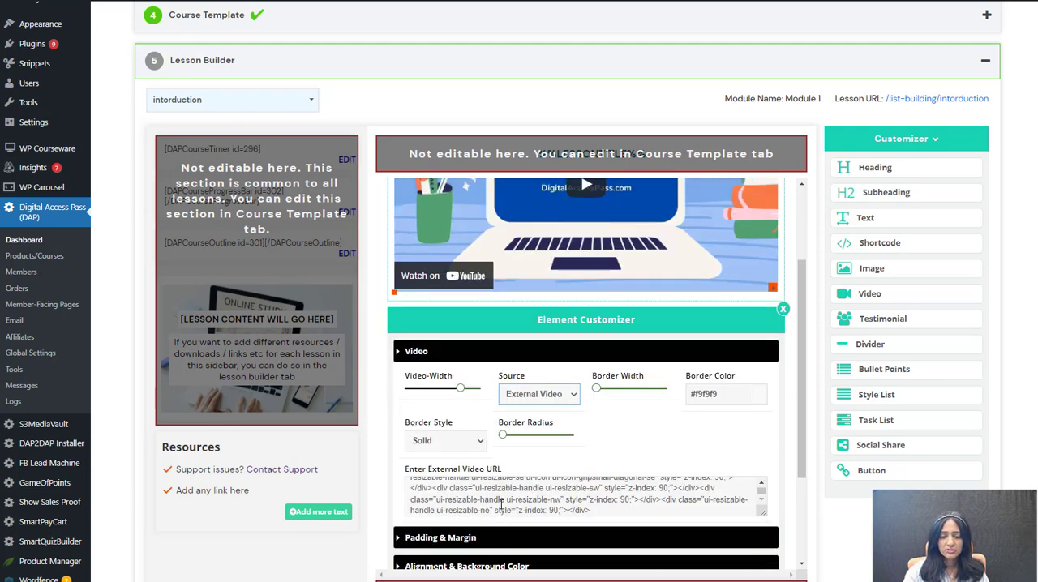
{"action": "left_click", "coordinate": [478, 480]}
{"action": "key", "text": "ctrl+a"}
{"action": "key", "text": "BackSpace"}
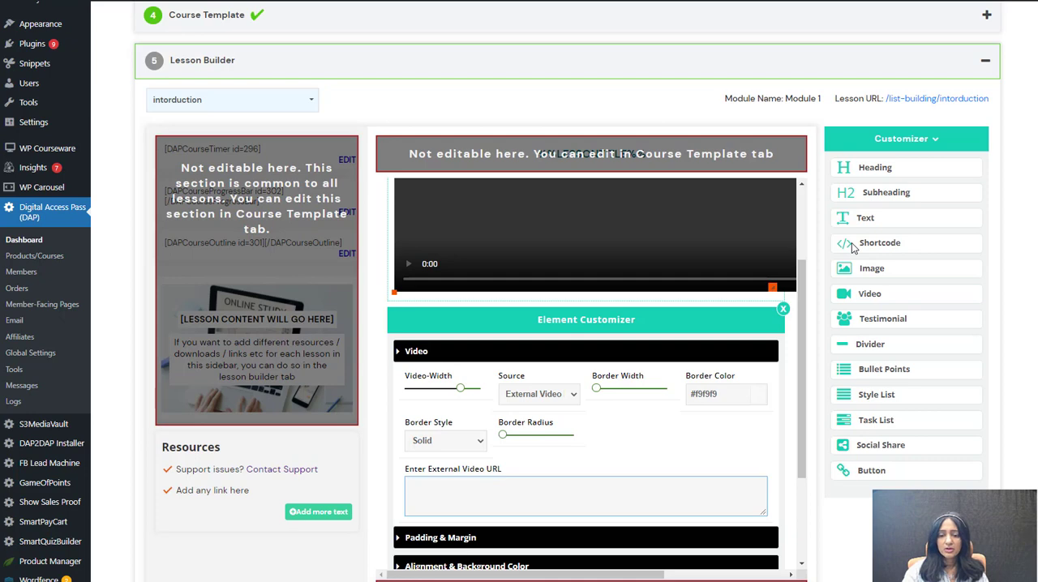
Step: Add a Shortcode element above the lesson's heading and place a new Video element above the shortcode
{"action": "left_click_drag", "start_coordinate": [853, 247], "coordinate": [486, 222]}
{"action": "left_click", "coordinate": [469, 207]}
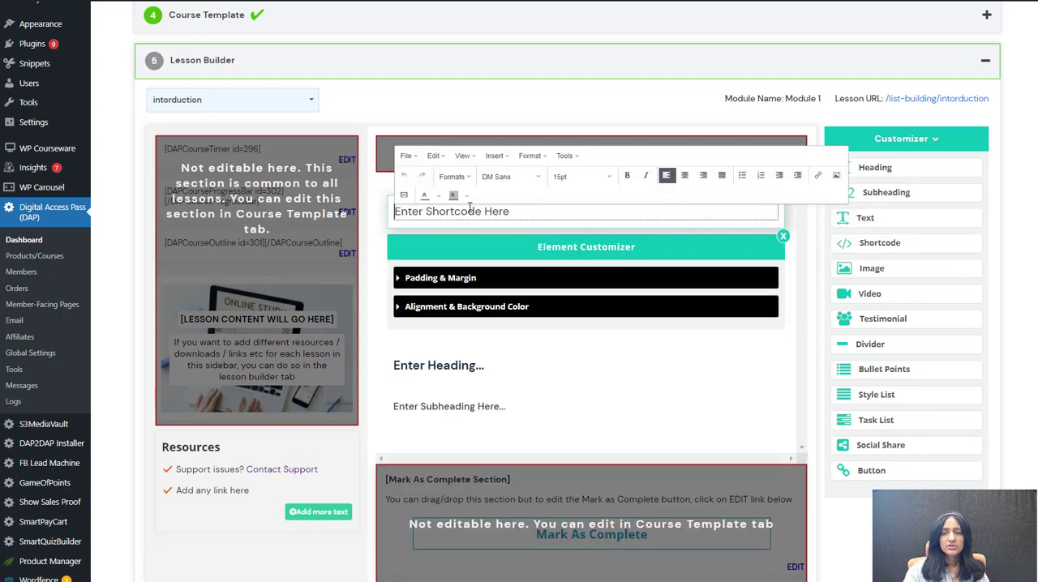
{"action": "left_click_drag", "start_coordinate": [861, 300], "coordinate": [496, 269]}
Step: Add a Task List element below the lesson's video and set its first task to "Watch the video"
{"action": "scroll", "coordinate": [725, 368], "scroll_direction": "down", "scroll_amount": 4}
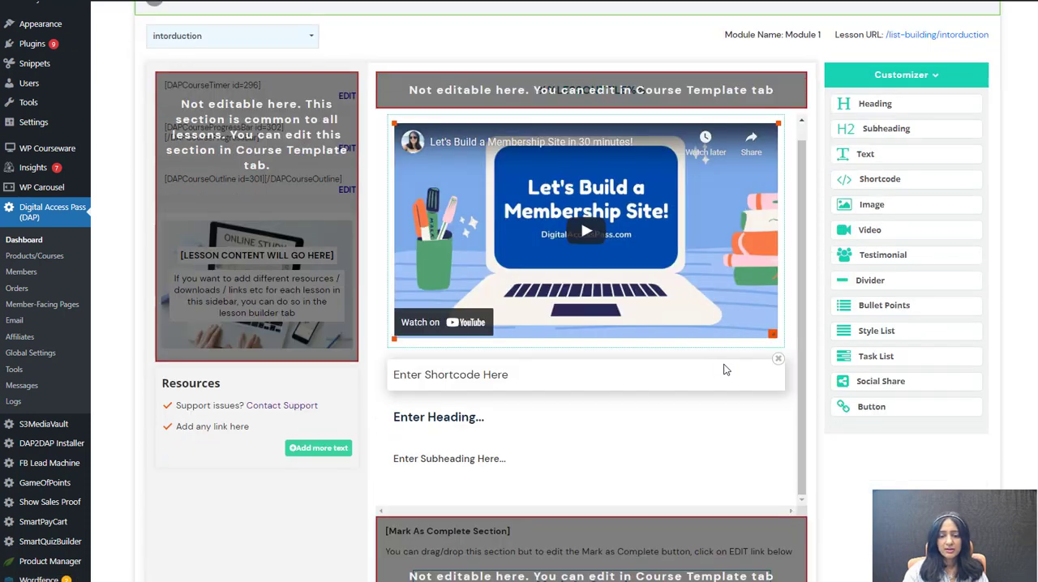
{"action": "left_click_drag", "start_coordinate": [847, 234], "coordinate": [458, 279]}
{"action": "left_click", "coordinate": [506, 276]}
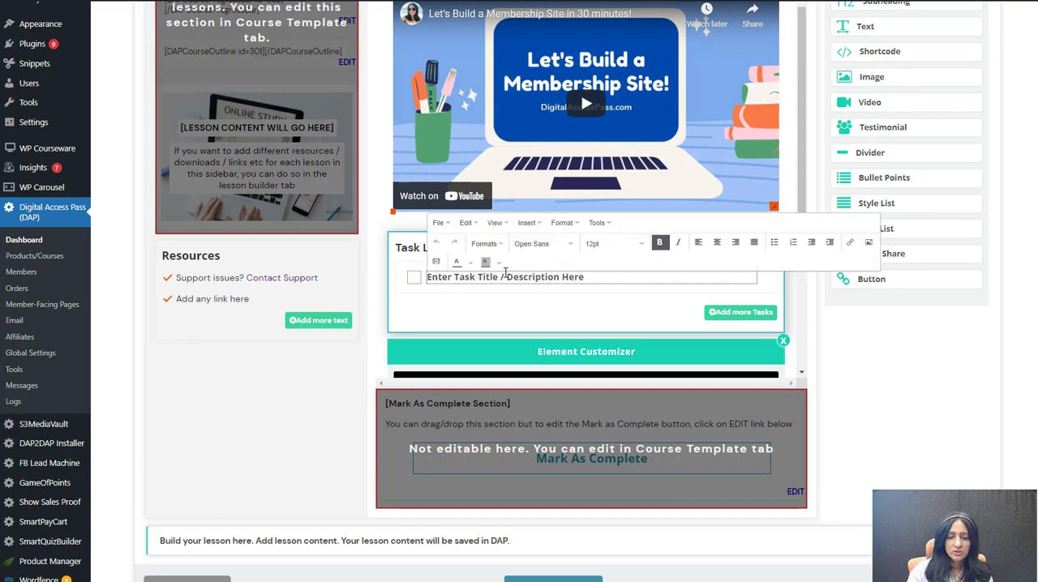
{"action": "triple_click", "coordinate": [505, 276]}
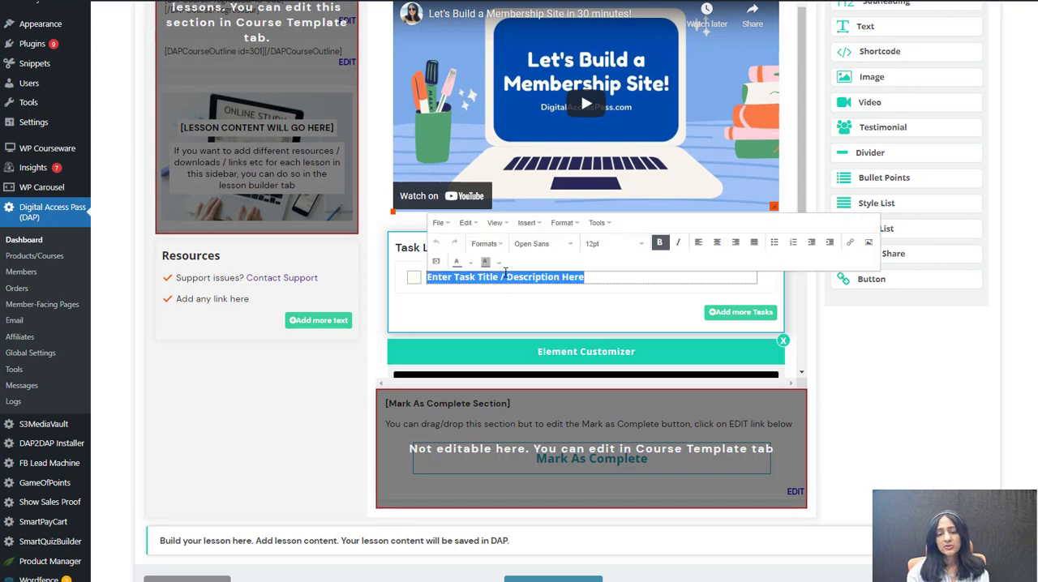
{"action": "type", "text": "Wa"}
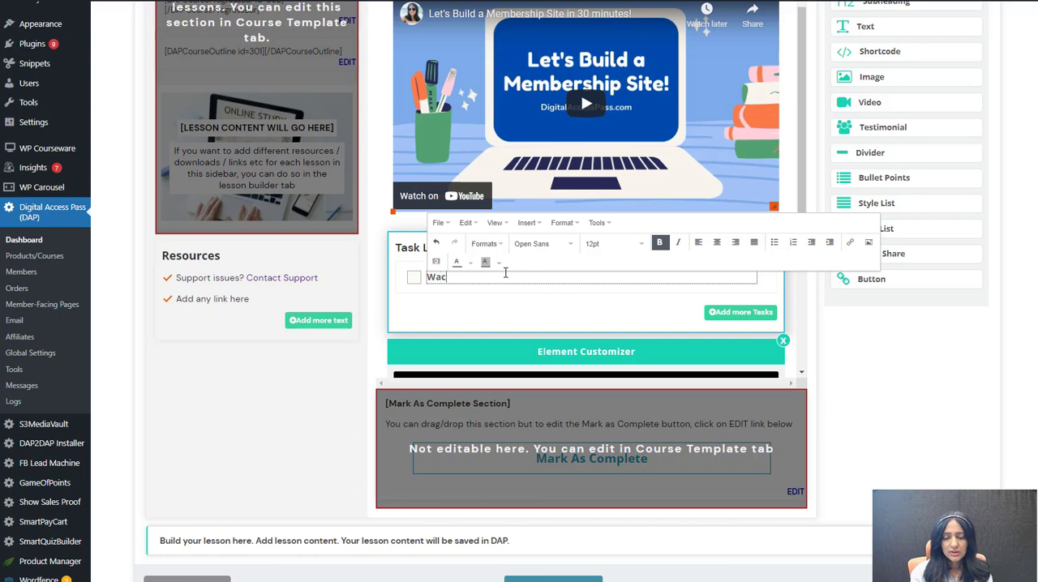
{"action": "type", "text": "tch the "}
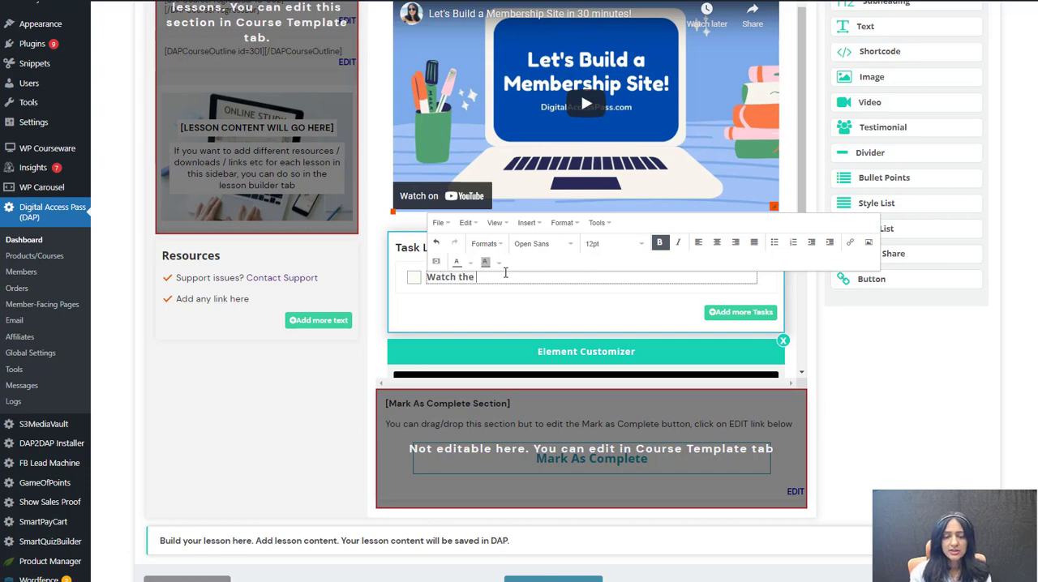
{"action": "type", "text": "video"}
Step: Add a second task reading "Complete the assignment" and return to the module's lesson list
{"action": "left_click", "coordinate": [849, 395]}
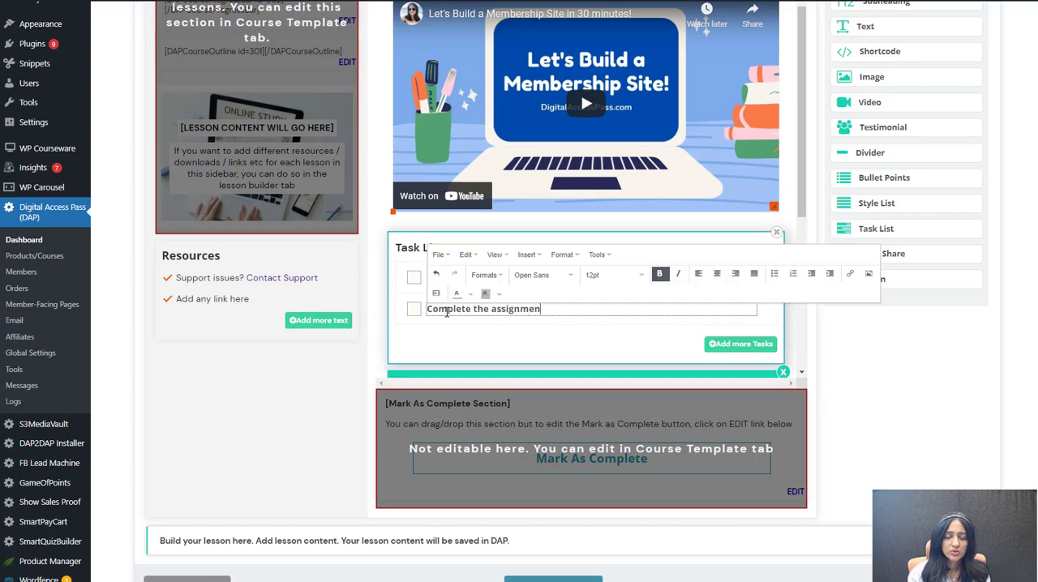
{"action": "type", "text": "t"}
{"action": "left_click", "coordinate": [964, 337]}
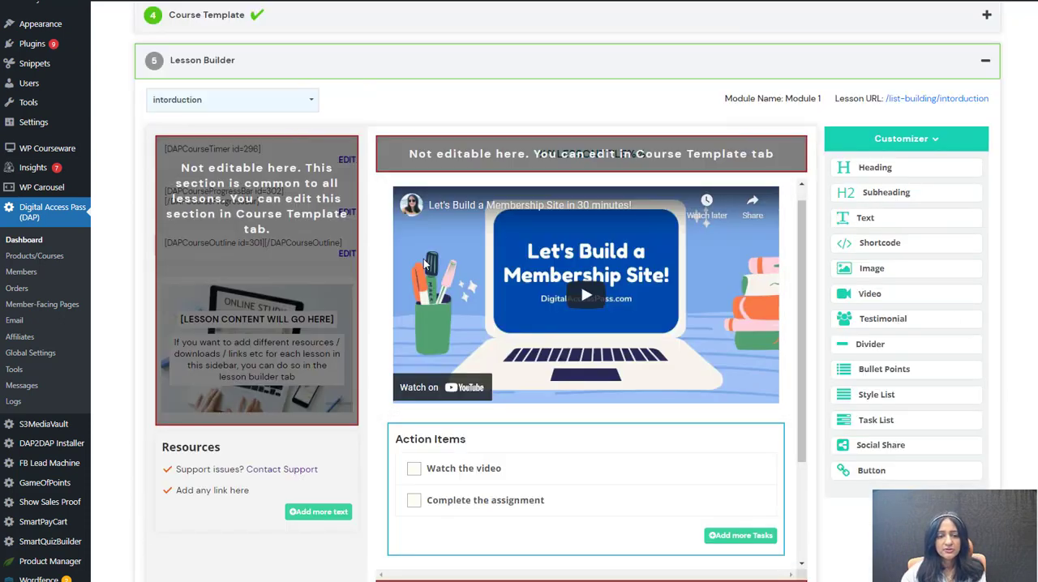
{"action": "scroll", "coordinate": [424, 259], "scroll_direction": "down", "scroll_amount": 4}
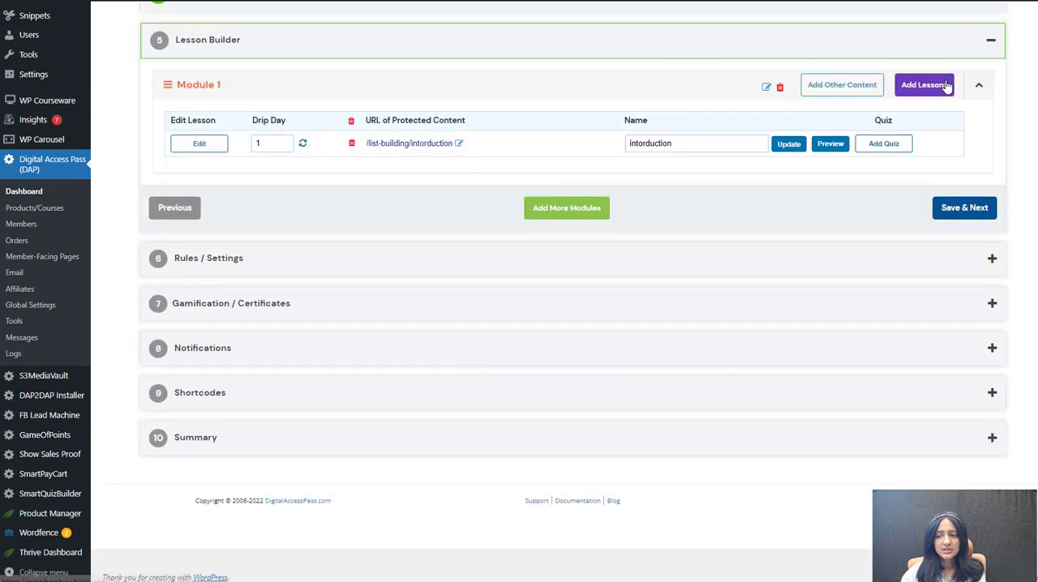
Step: Create a new lesson named "Lead Magnet Quiz" in Module 1
{"action": "left_click", "coordinate": [938, 86]}
{"action": "type", "text": "Lead Magnet Quiz"}
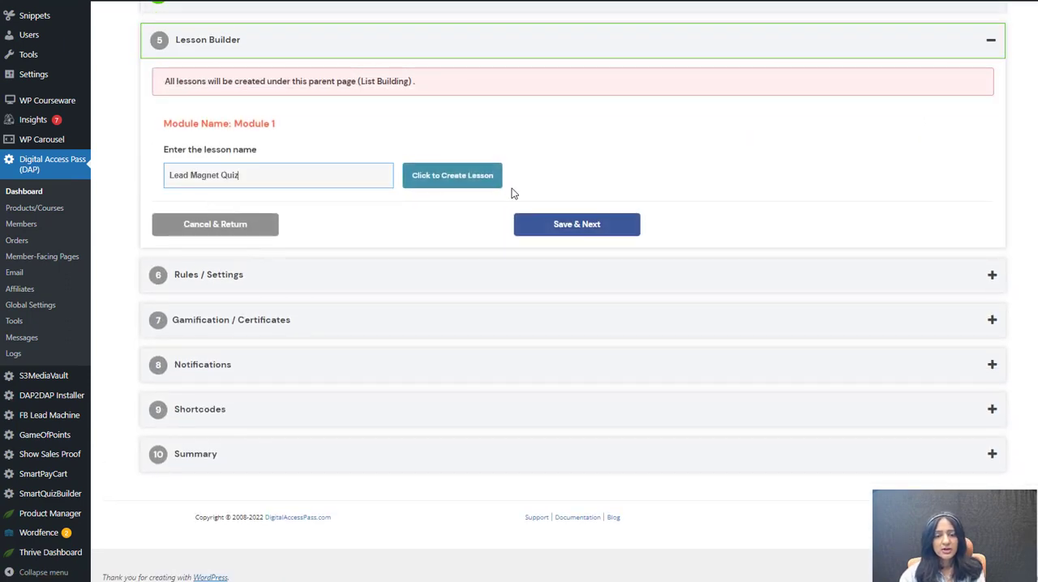
{"action": "left_click", "coordinate": [491, 177]}
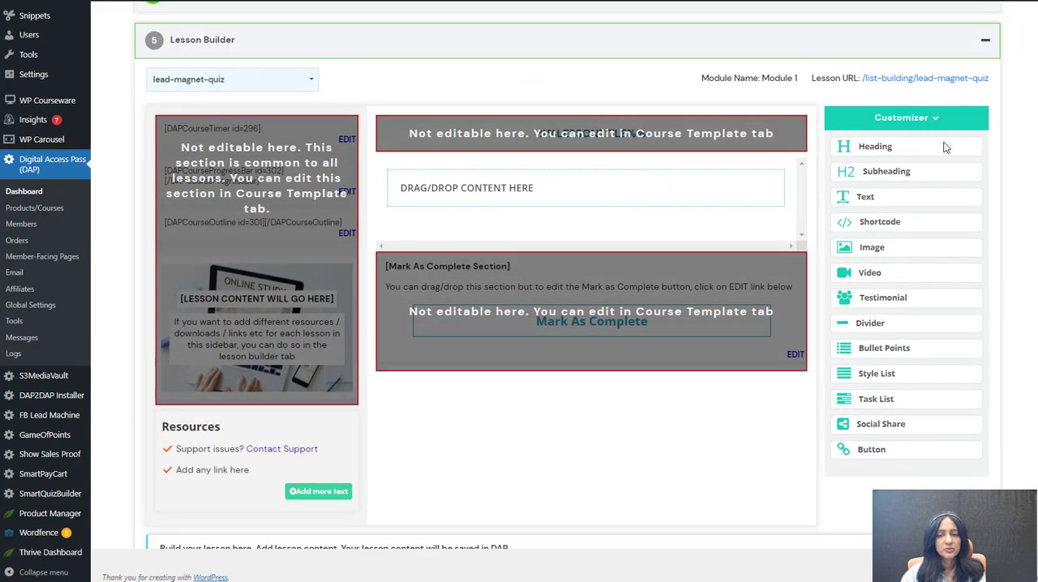
Step: Add a Video element to the Lead Magnet Quiz lesson using the copied YouTube embed code, and save the lesson
{"action": "left_click_drag", "start_coordinate": [799, 256], "coordinate": [544, 209]}
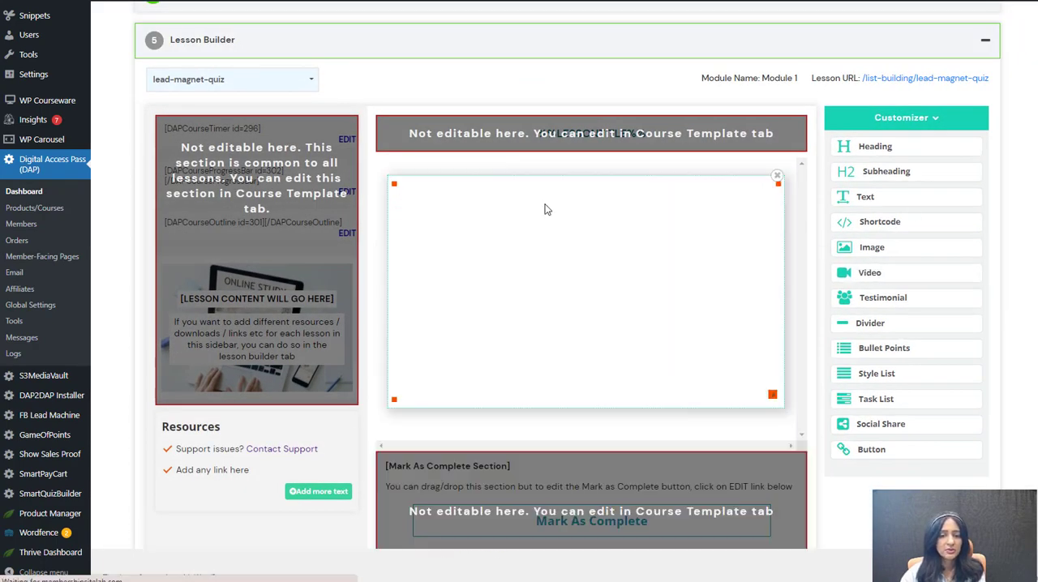
{"action": "left_click", "coordinate": [578, 264]}
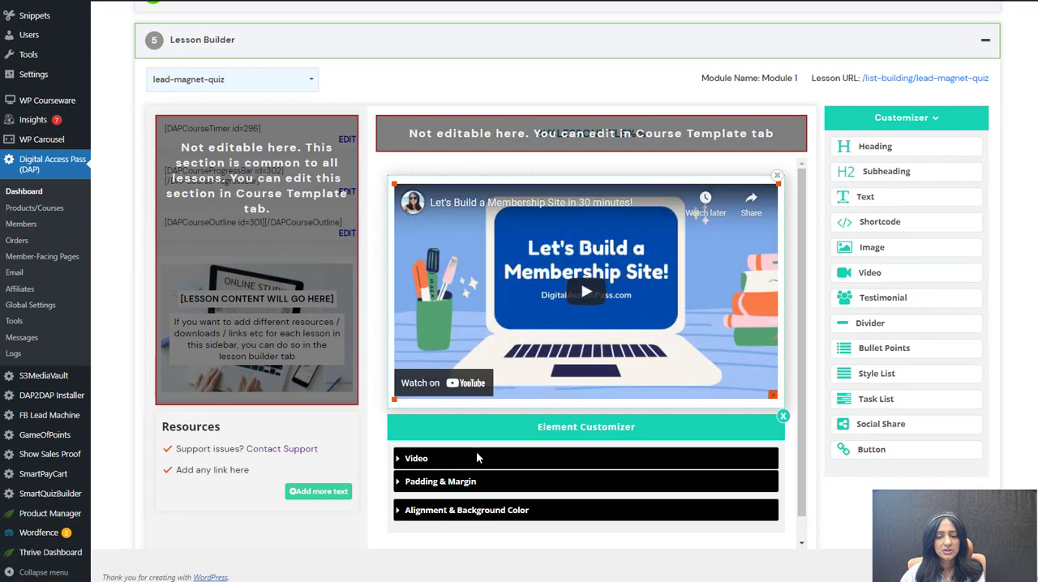
{"action": "left_click", "coordinate": [402, 458]}
{"action": "scroll", "coordinate": [487, 443], "scroll_direction": "down", "scroll_amount": 3}
{"action": "left_click", "coordinate": [557, 424]}
{"action": "key", "text": "ctrl+a"}
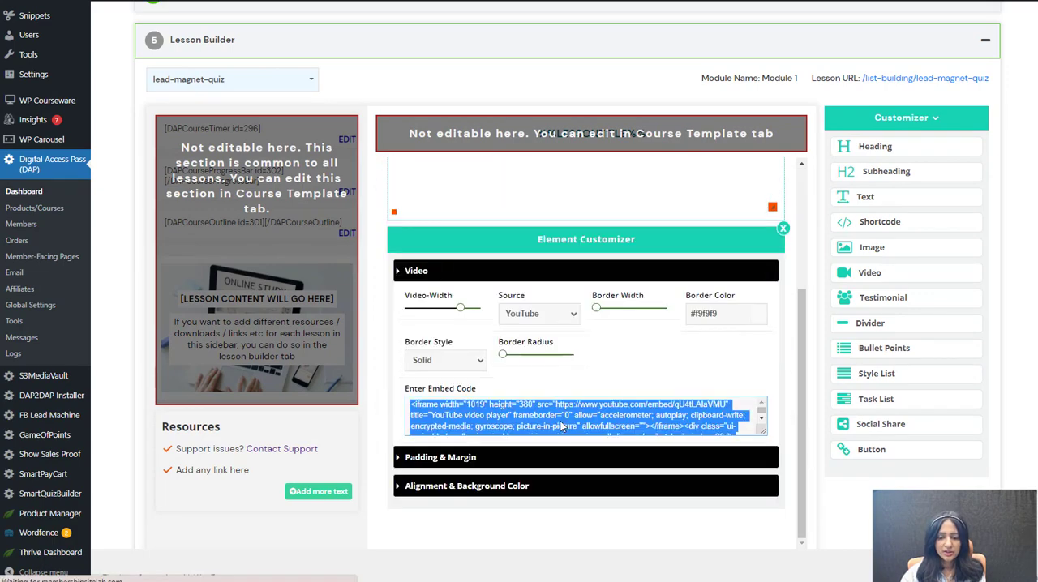
{"action": "type", "text": "<iframe width=\"1243\" height=\"697\" src=\"https://www.youtube.com/embed/gBMcnKqblKQ\" title=\"YouTube video player\" frameborder=\"0\" allow=\"accelerometer; autoplay; clipboard-write; encrypted-media; gyroscope; picture-in-picture\" allowfullscreen></iframe>"}
{"action": "scroll", "coordinate": [647, 325], "scroll_direction": "up", "scroll_amount": 1}
{"action": "scroll", "coordinate": [644, 323], "scroll_direction": "up", "scroll_amount": 2}
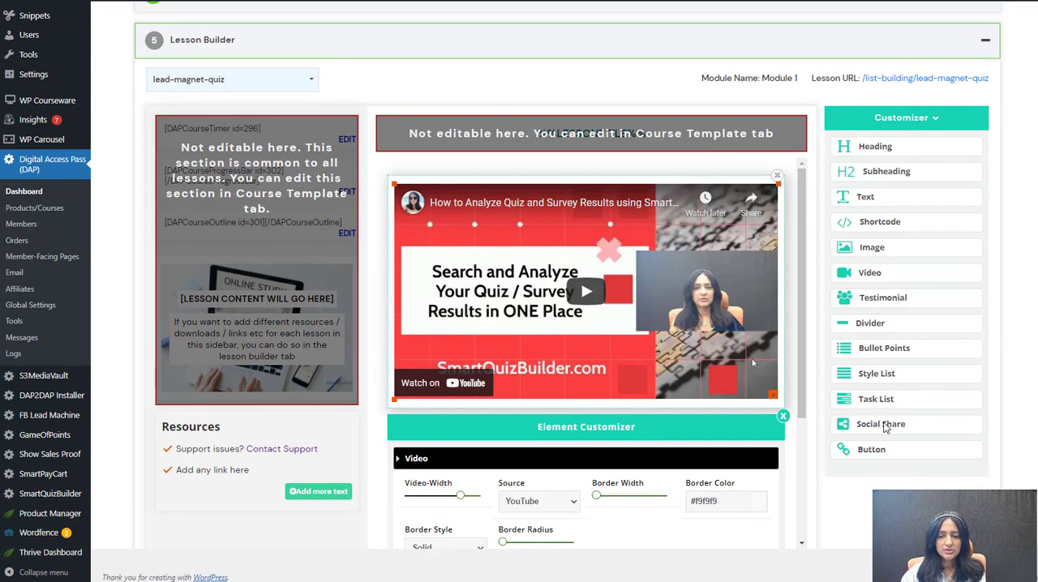
{"action": "scroll", "coordinate": [885, 458], "scroll_direction": "down", "scroll_amount": 4}
{"action": "left_click", "coordinate": [911, 443]}
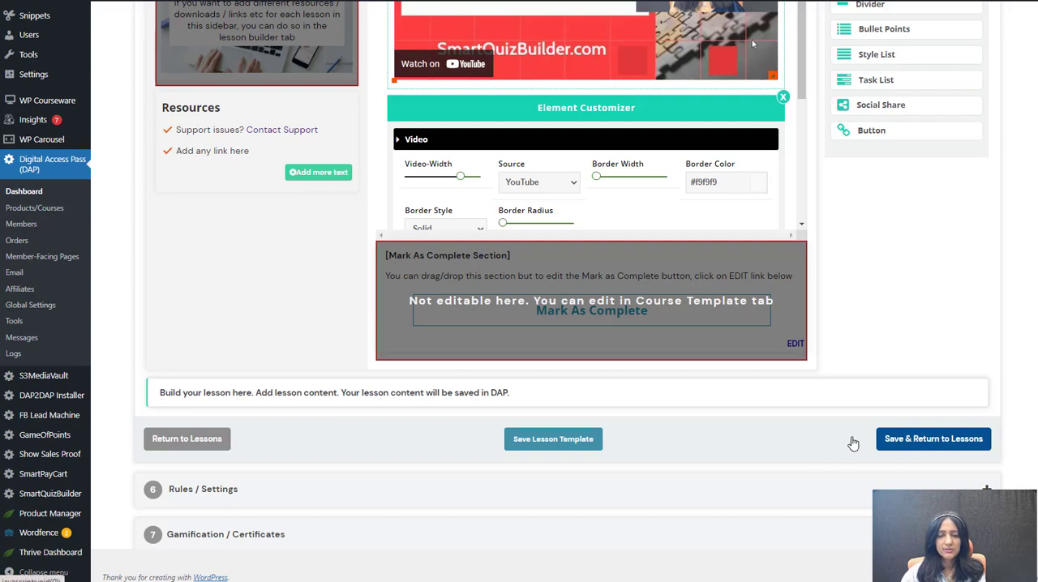
Step: Add an FB Comment element below the lesson's video and place a Social Share element between the two
{"action": "scroll", "coordinate": [658, 371], "scroll_direction": "down", "scroll_amount": 3}
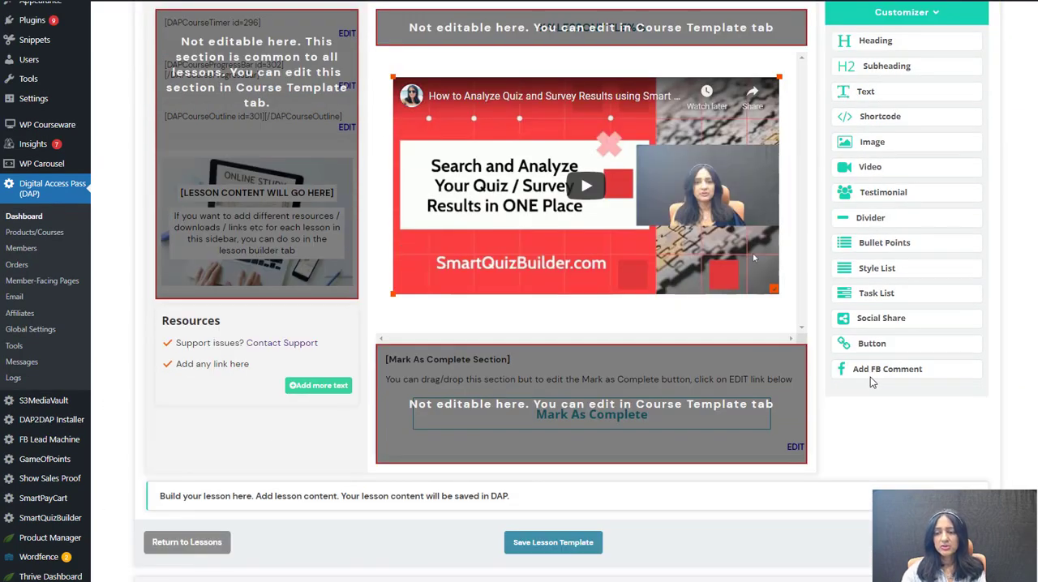
{"action": "left_click", "coordinate": [868, 377]}
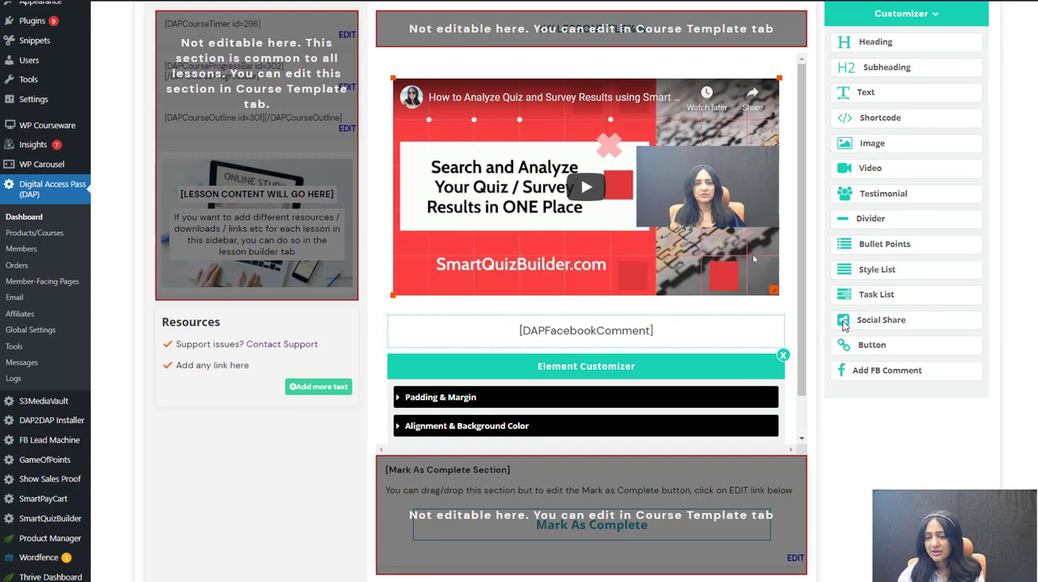
{"action": "left_click_drag", "start_coordinate": [844, 325], "coordinate": [536, 357]}
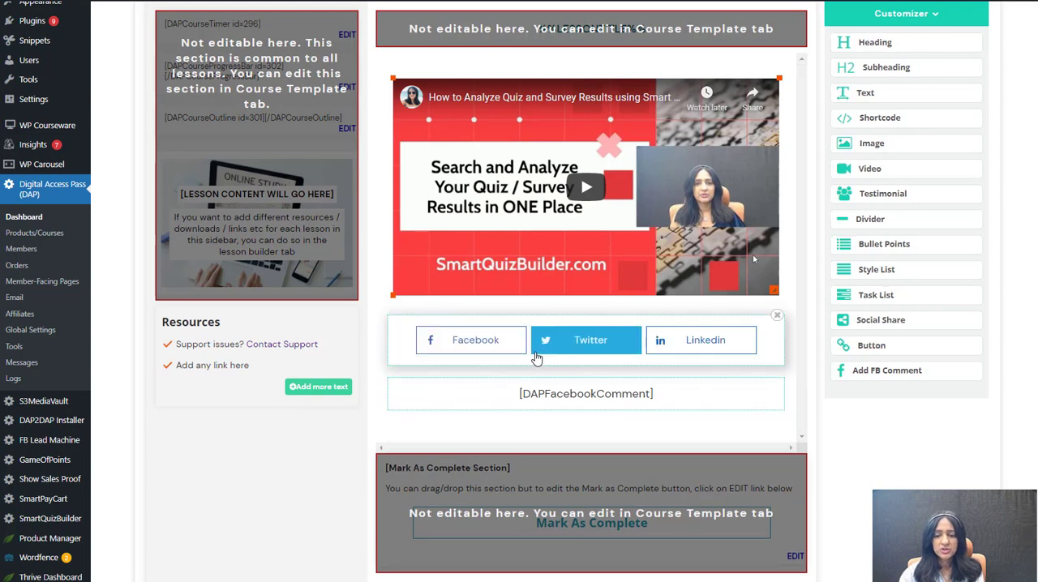
Step: Open the Social Share element's settings and review its network button and Facebook share page URL options
{"action": "left_click", "coordinate": [542, 359]}
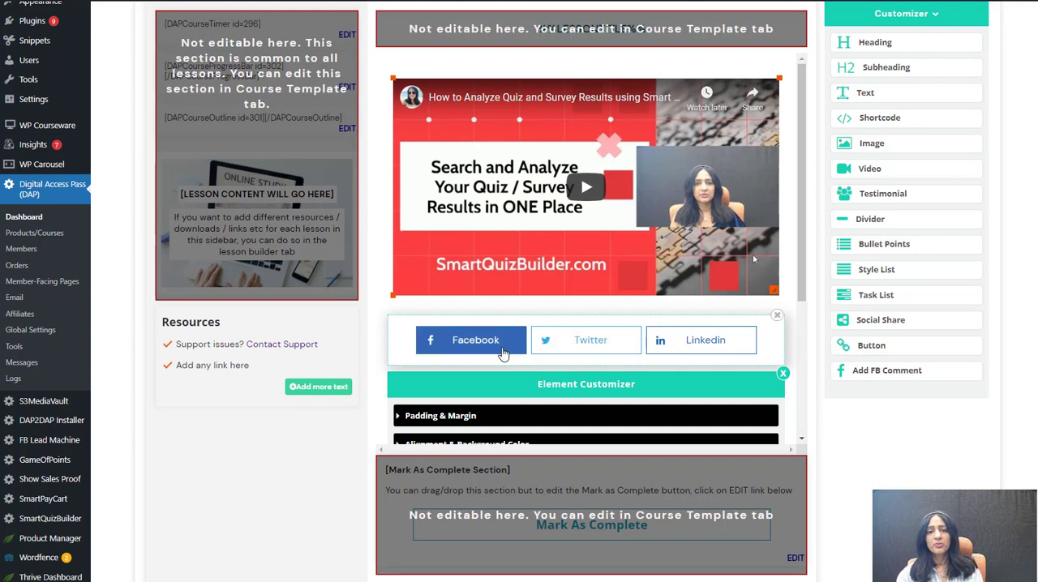
{"action": "left_click", "coordinate": [696, 322]}
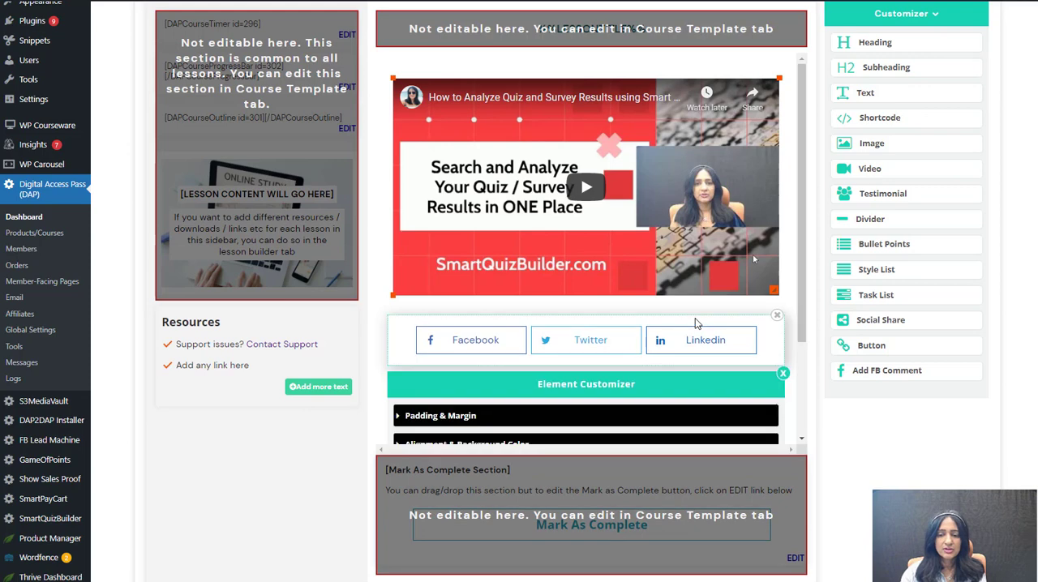
{"action": "scroll", "coordinate": [538, 365], "scroll_direction": "down", "scroll_amount": 1}
{"action": "left_click", "coordinate": [443, 403]}
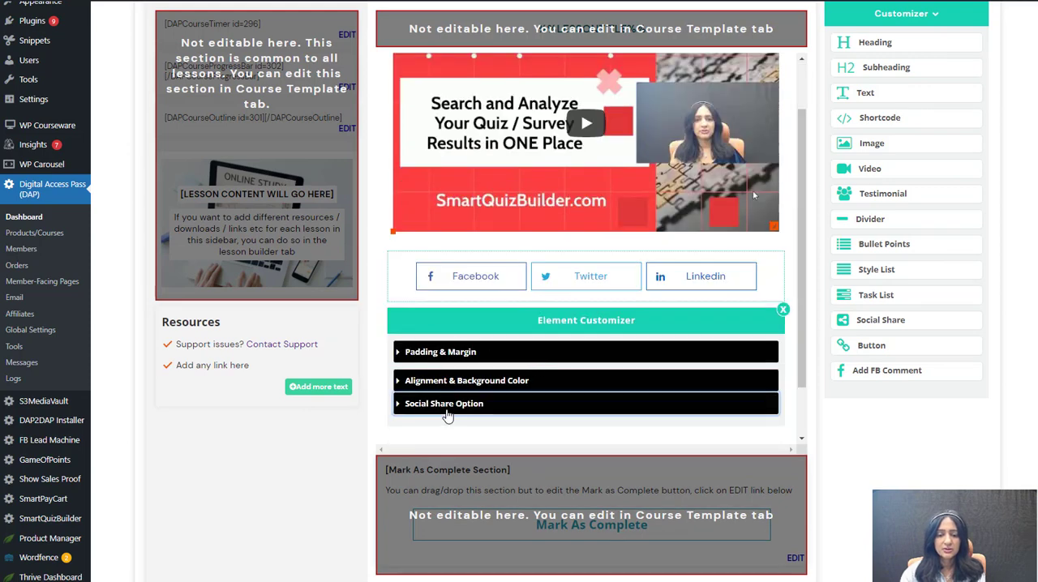
{"action": "scroll", "coordinate": [525, 394], "scroll_direction": "down", "scroll_amount": 1}
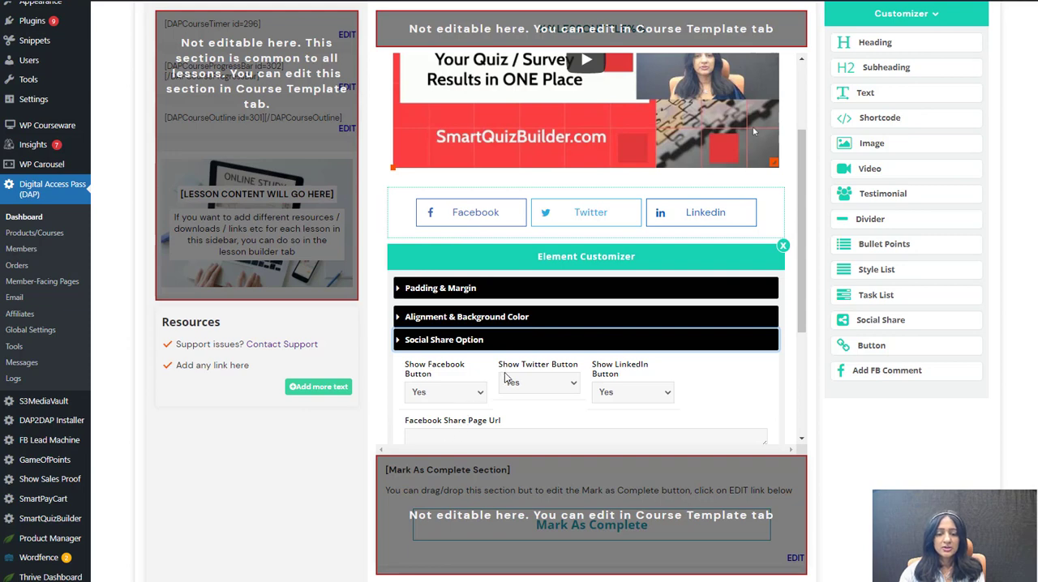
{"action": "scroll", "coordinate": [505, 378], "scroll_direction": "down", "scroll_amount": 1}
{"action": "left_click", "coordinate": [465, 382]}
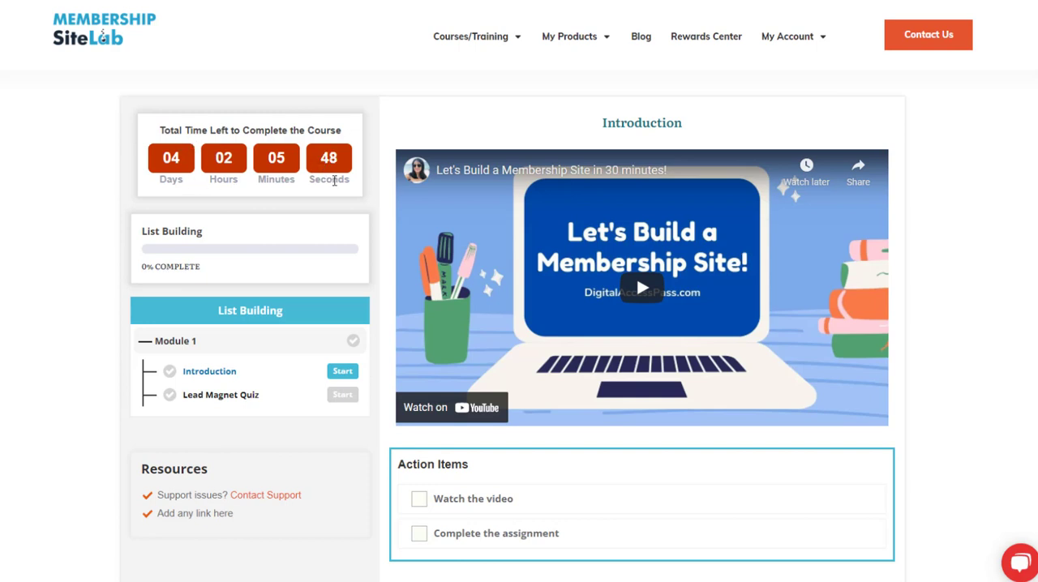
Step: Review the live Introduction lesson's video, action items, comment box and Mark As Complete button
{"action": "scroll", "coordinate": [334, 180], "scroll_direction": "down", "scroll_amount": 3}
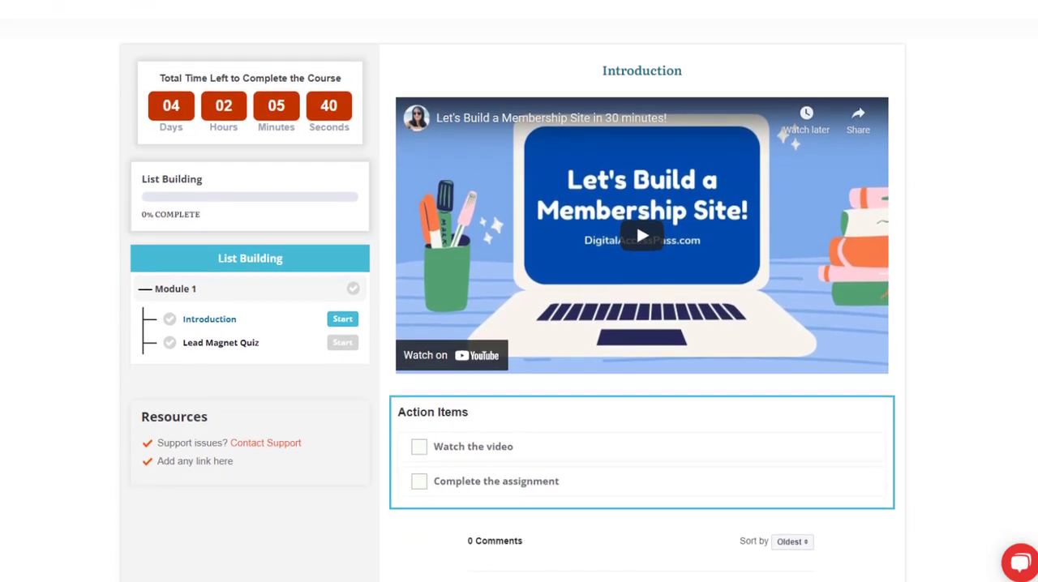
{"action": "scroll", "coordinate": [519, 324], "scroll_direction": "down", "scroll_amount": 3}
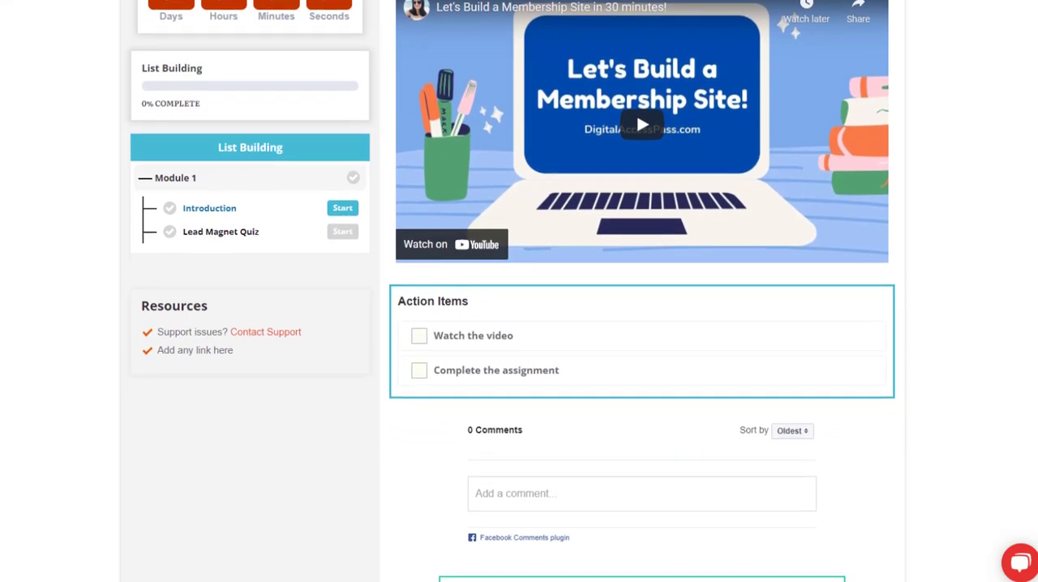
{"action": "scroll", "coordinate": [632, 403], "scroll_direction": "down", "scroll_amount": 2}
{"action": "left_click", "coordinate": [616, 408]}
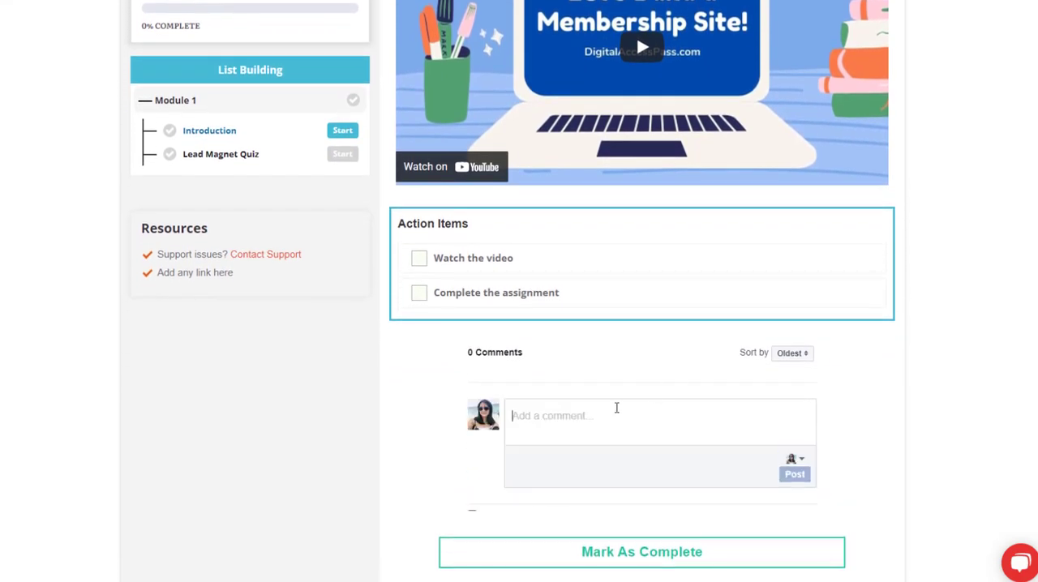
{"action": "scroll", "coordinate": [657, 454], "scroll_direction": "down", "scroll_amount": 2}
{"action": "left_click", "coordinate": [687, 519]}
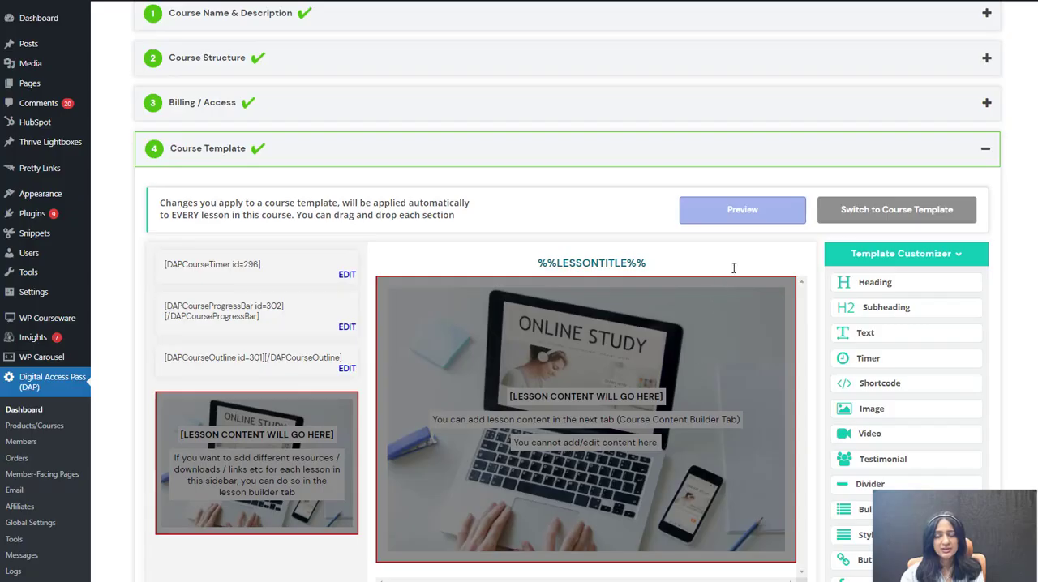
Step: Look over the membership rules, reopen the Course Template section and switch back to the course template choice
{"action": "scroll", "coordinate": [734, 268], "scroll_direction": "down", "scroll_amount": 1}
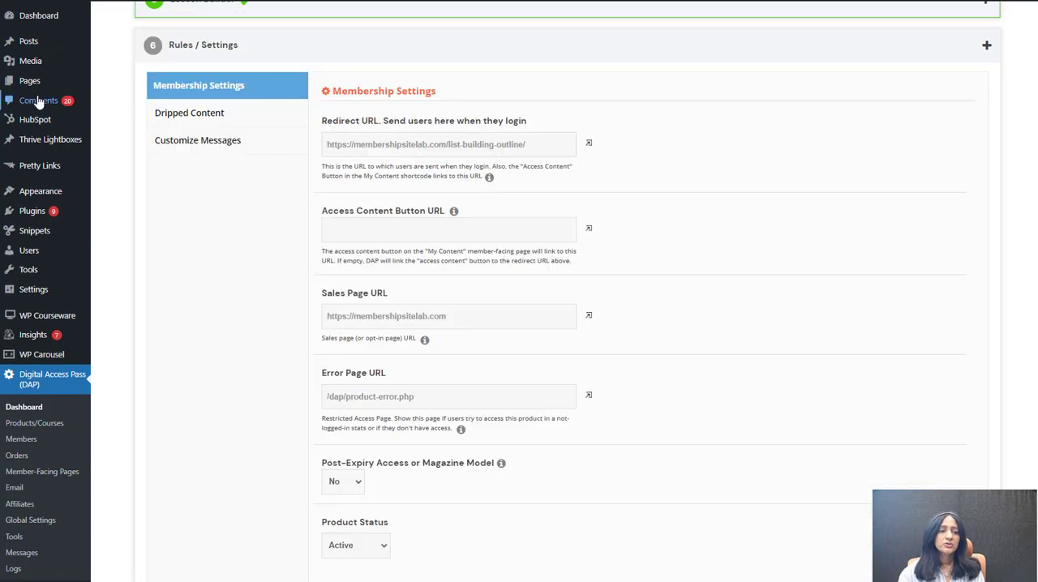
{"action": "mouse_move", "coordinate": [35, 88]}
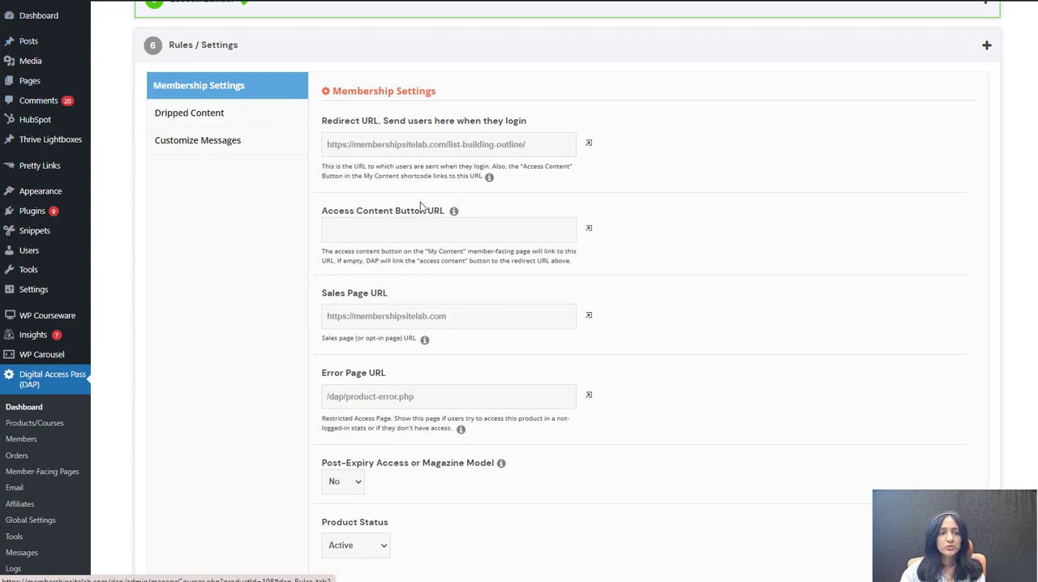
{"action": "scroll", "coordinate": [263, 278], "scroll_direction": "up", "scroll_amount": 3}
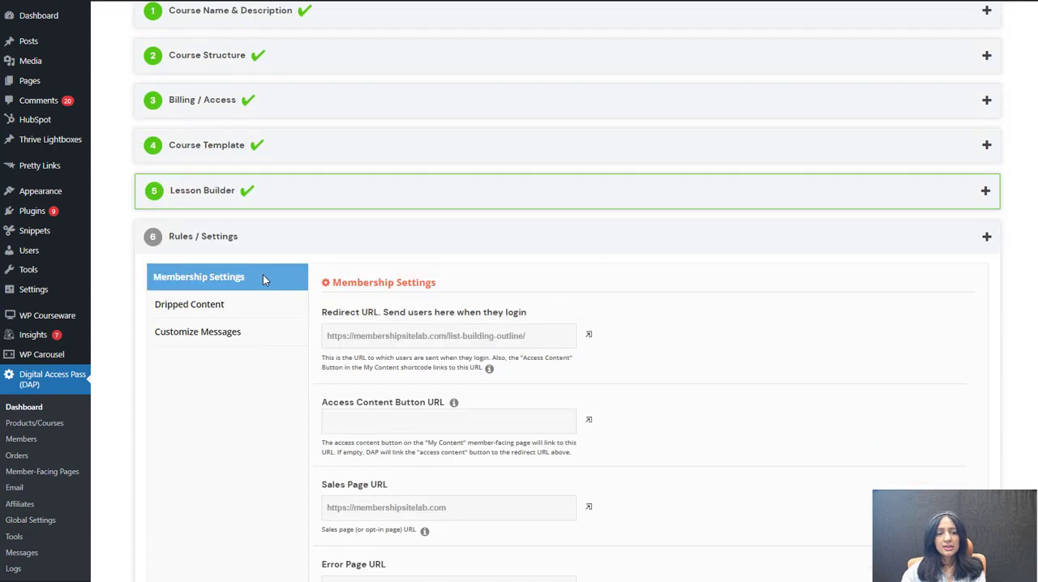
{"action": "left_click", "coordinate": [252, 154]}
{"action": "left_click", "coordinate": [892, 204]}
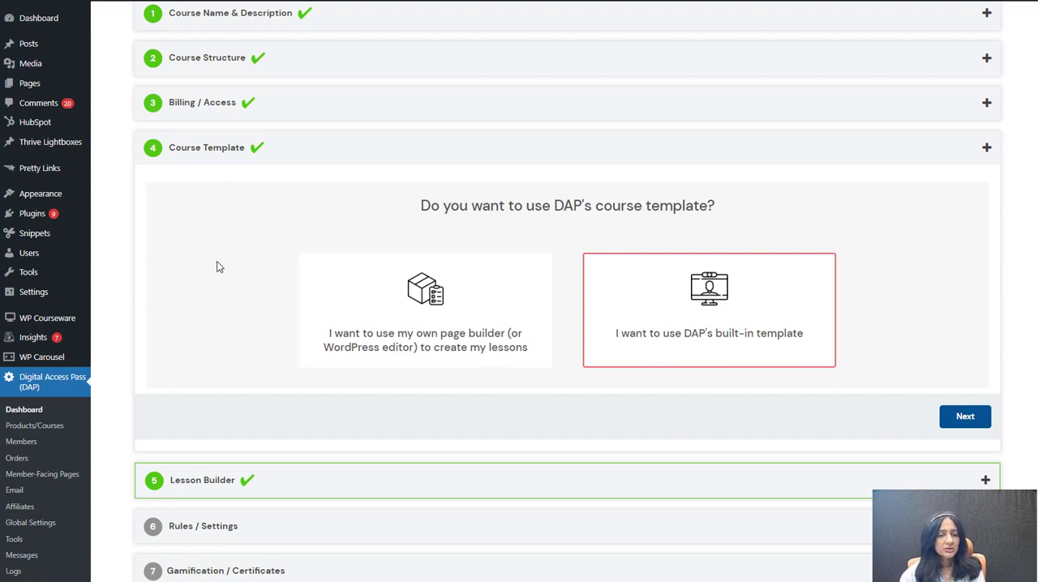
Step: Open the course shortcodes page and choose the Countdown / Course Timer shortcode
{"action": "scroll", "coordinate": [218, 266], "scroll_direction": "up", "scroll_amount": 3}
{"action": "scroll", "coordinate": [251, 274], "scroll_direction": "up", "scroll_amount": 2}
{"action": "left_click", "coordinate": [359, 113]}
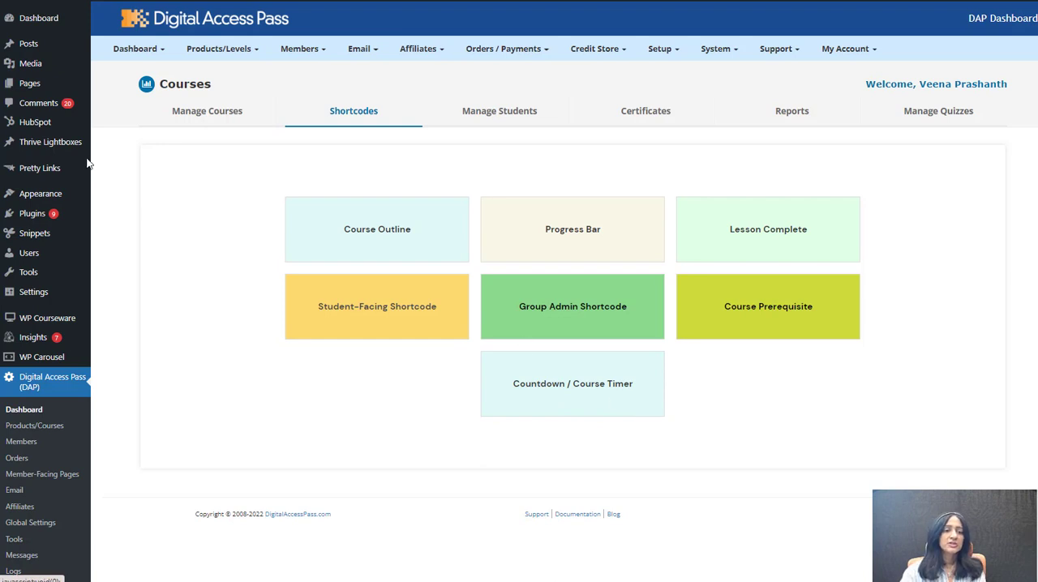
{"action": "left_click", "coordinate": [607, 395]}
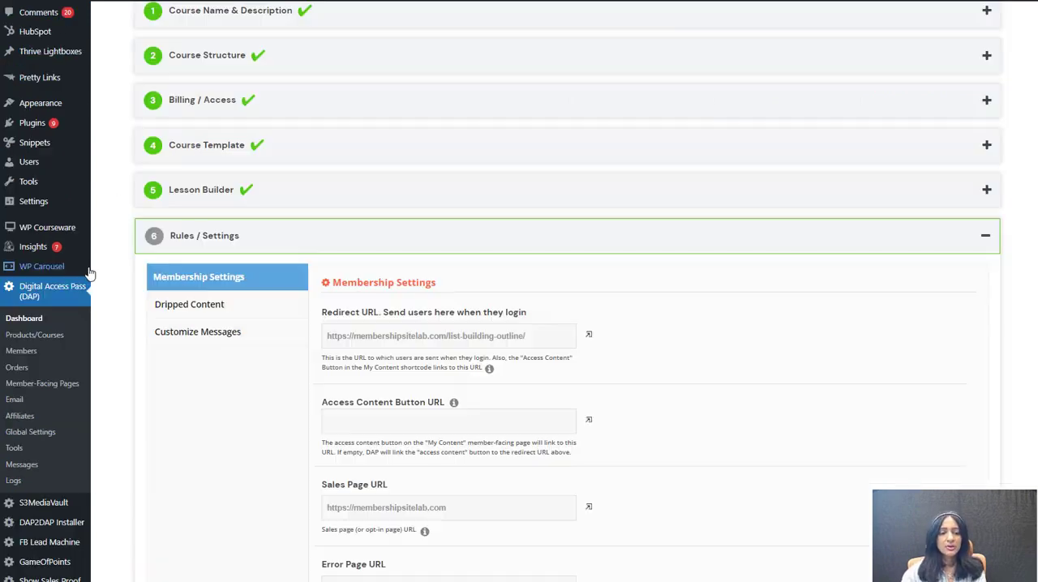
Step: Select the login Redirect URL in the course's Membership Settings under Rules / Settings
{"action": "scroll", "coordinate": [246, 366], "scroll_direction": "down", "scroll_amount": 2}
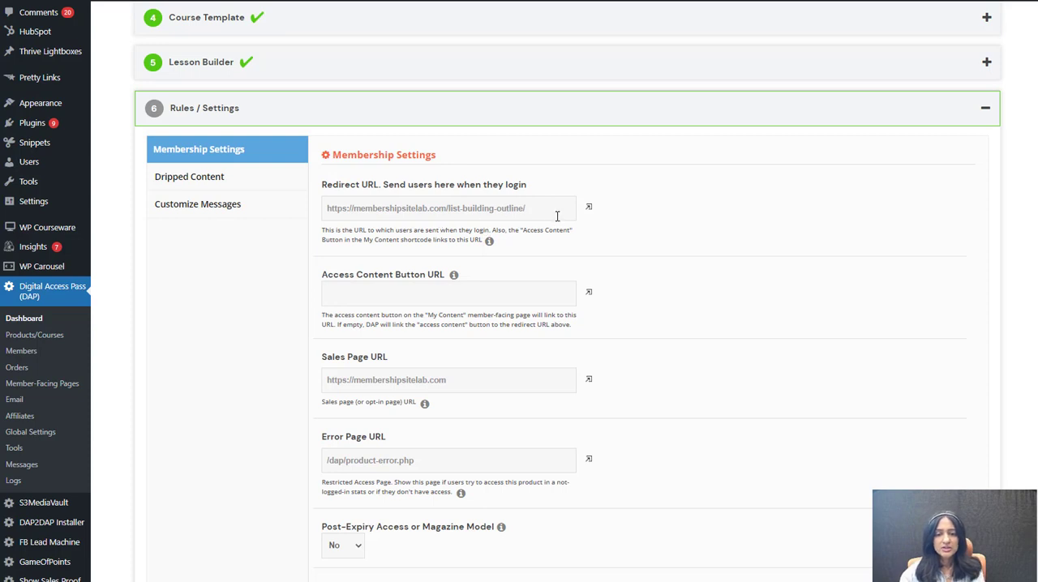
{"action": "left_click_drag", "start_coordinate": [557, 216], "coordinate": [327, 210]}
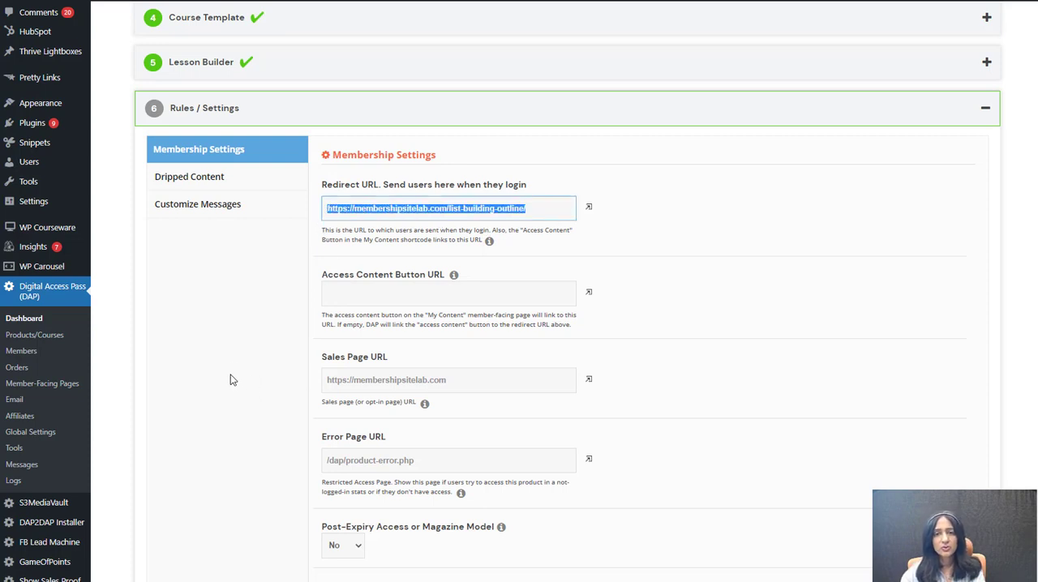
Step: Change the first Module 1 lesson's URL to /list-building/list-building-introduction and set its name to Introduction in the Lesson Builder
{"action": "left_click", "coordinate": [252, 331]}
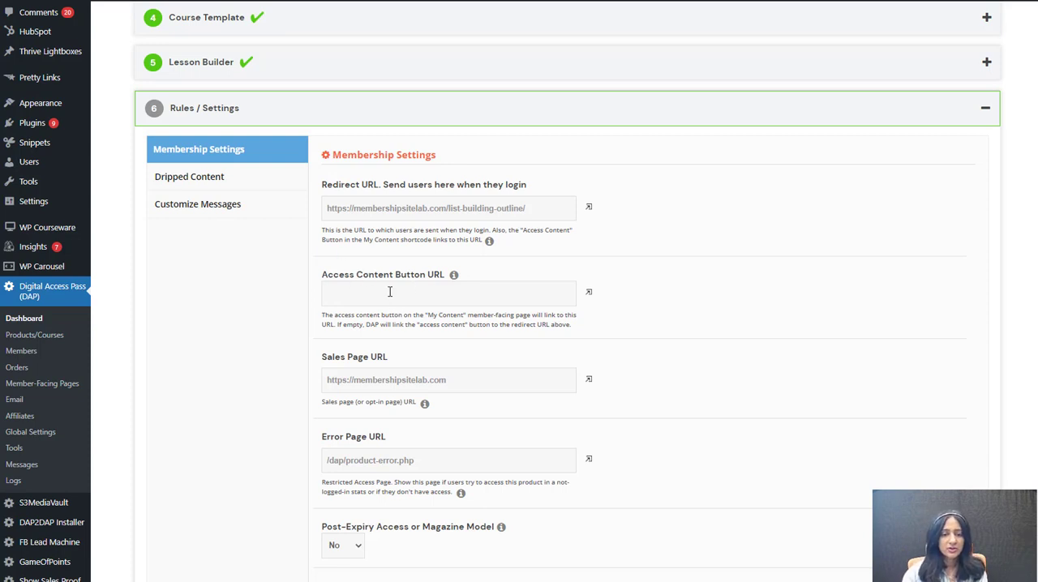
{"action": "left_click", "coordinate": [217, 68]}
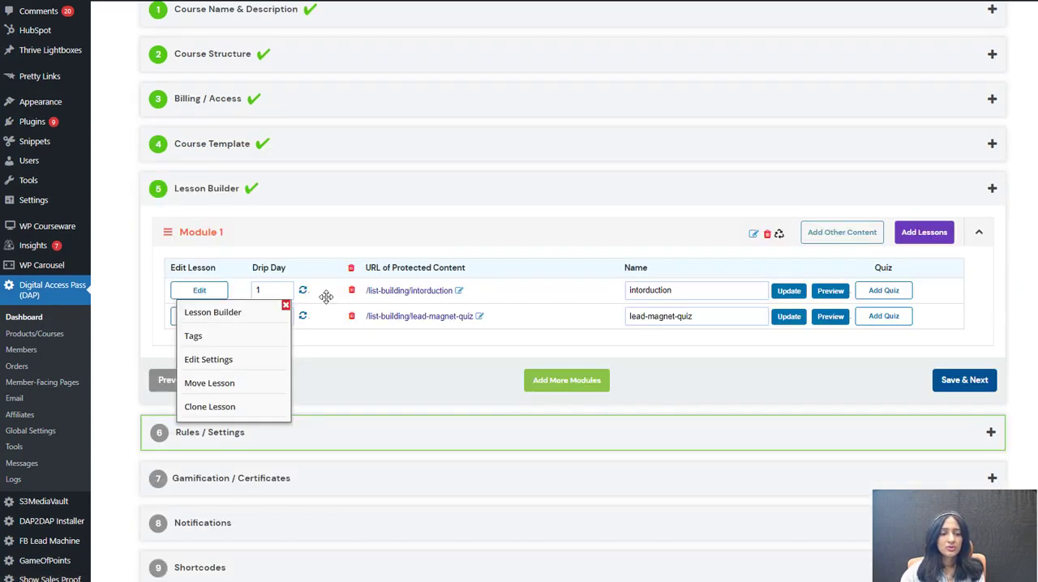
{"action": "right_click", "coordinate": [427, 295]}
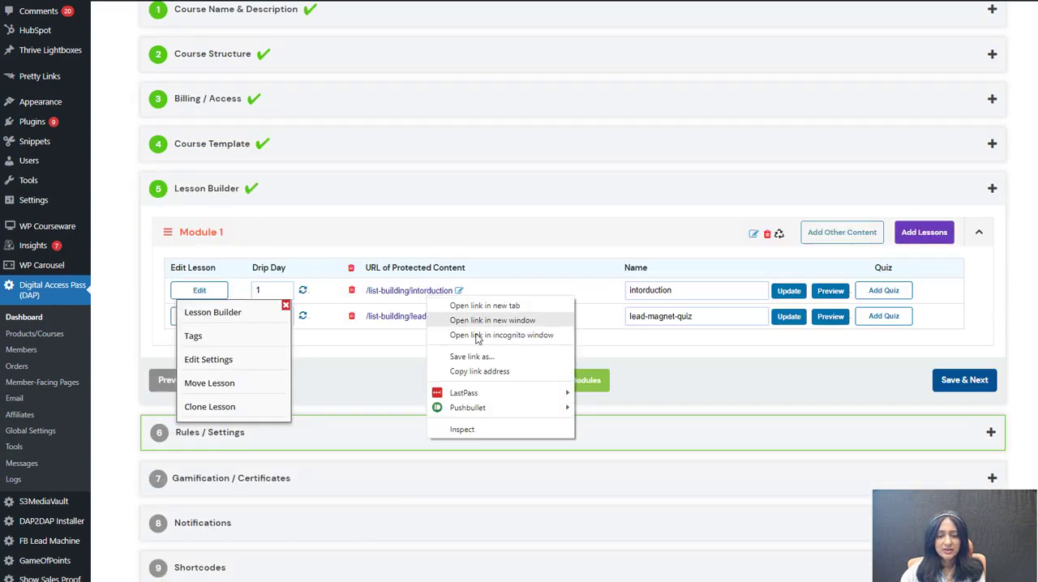
{"action": "left_click", "coordinate": [459, 294]}
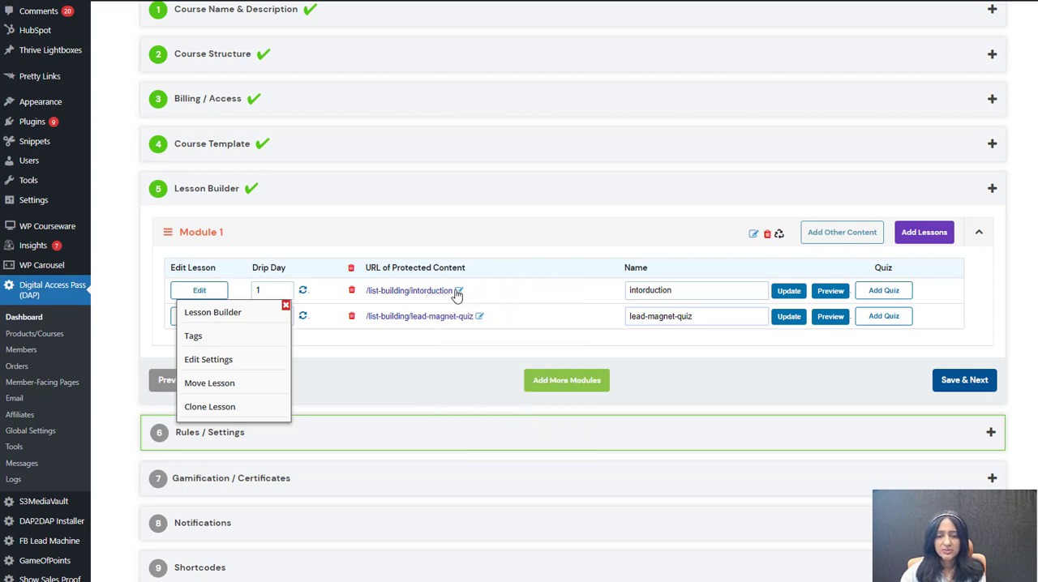
{"action": "left_click", "coordinate": [460, 294]}
{"action": "left_click", "coordinate": [278, 301]}
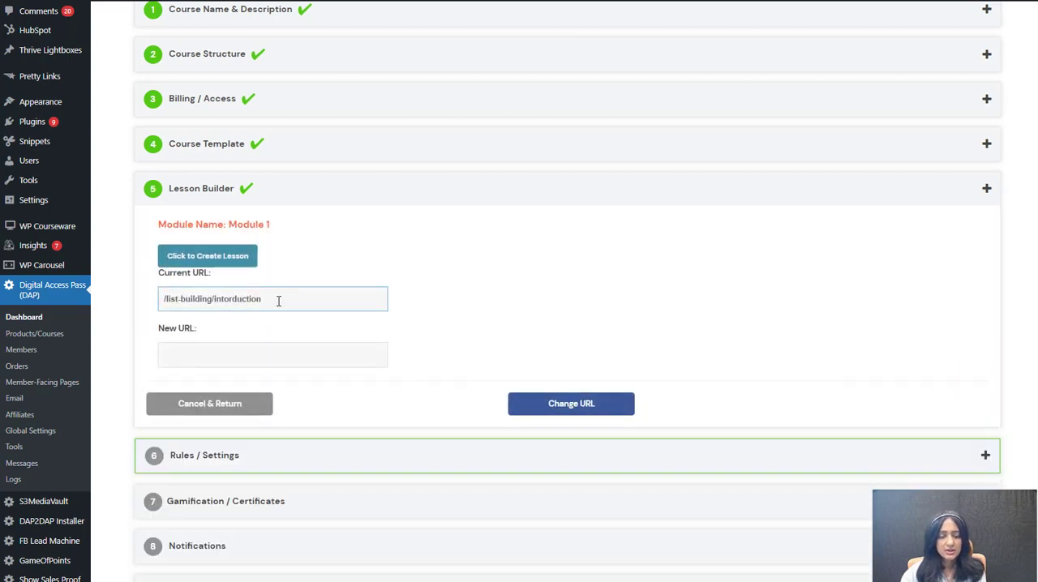
{"action": "left_click_drag", "start_coordinate": [302, 291], "coordinate": [177, 285]}
{"action": "key", "text": "ctrl+c"}
{"action": "left_click", "coordinate": [197, 354]}
{"action": "key", "text": "ctrl+v"}
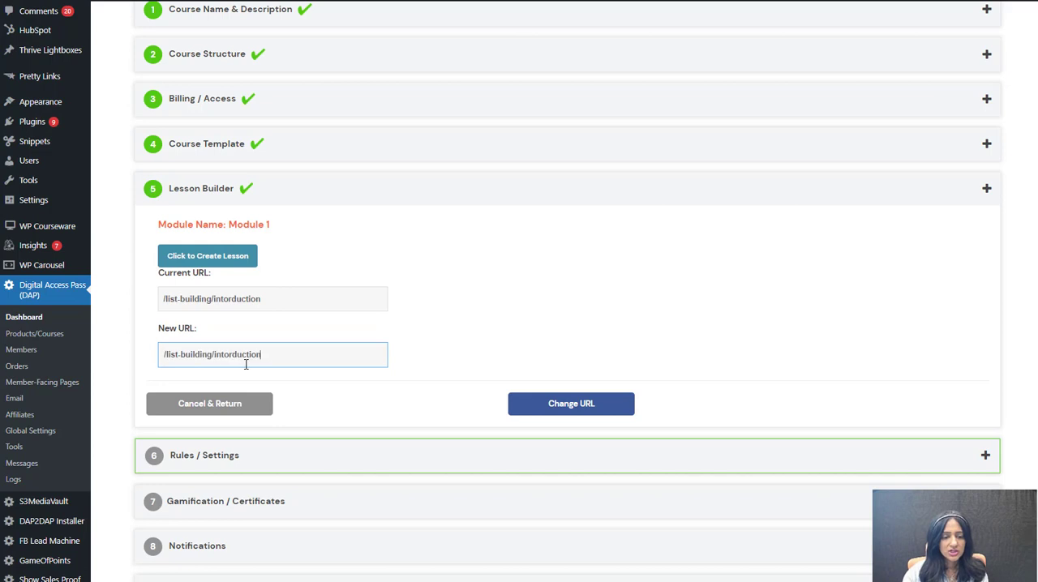
{"action": "key", "text": "BackSpace"}
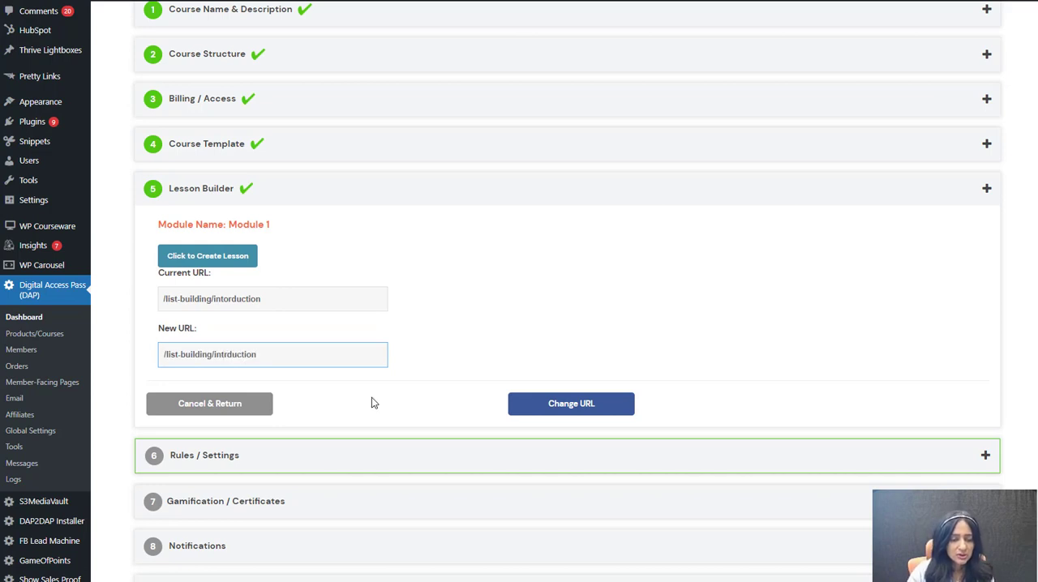
{"action": "left_click", "coordinate": [598, 405]}
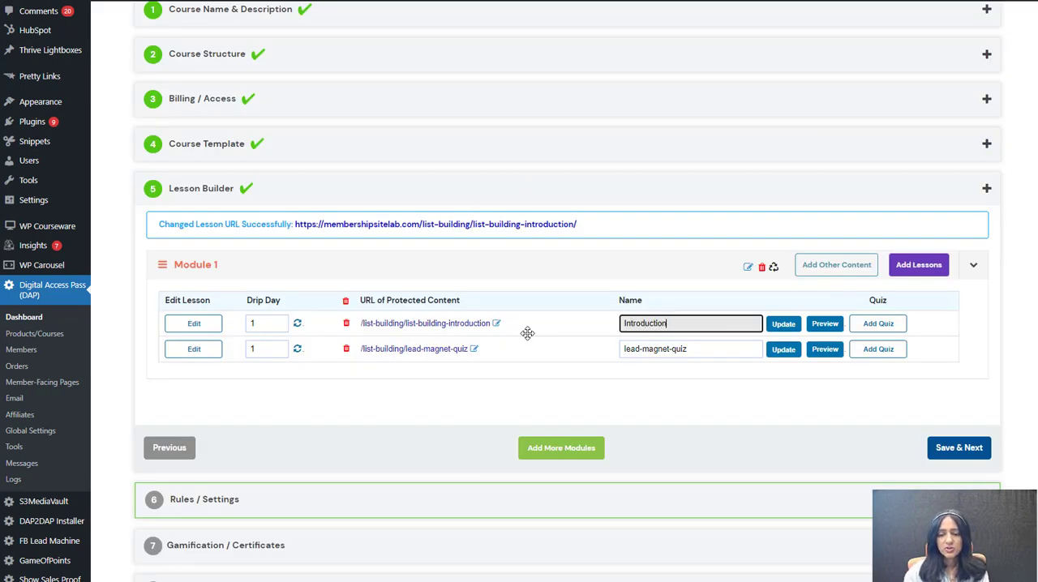
Step: Rename the second Module 1 lesson as Lead Magnet Quiz
{"action": "left_click_drag", "start_coordinate": [707, 317], "coordinate": [364, 325]}
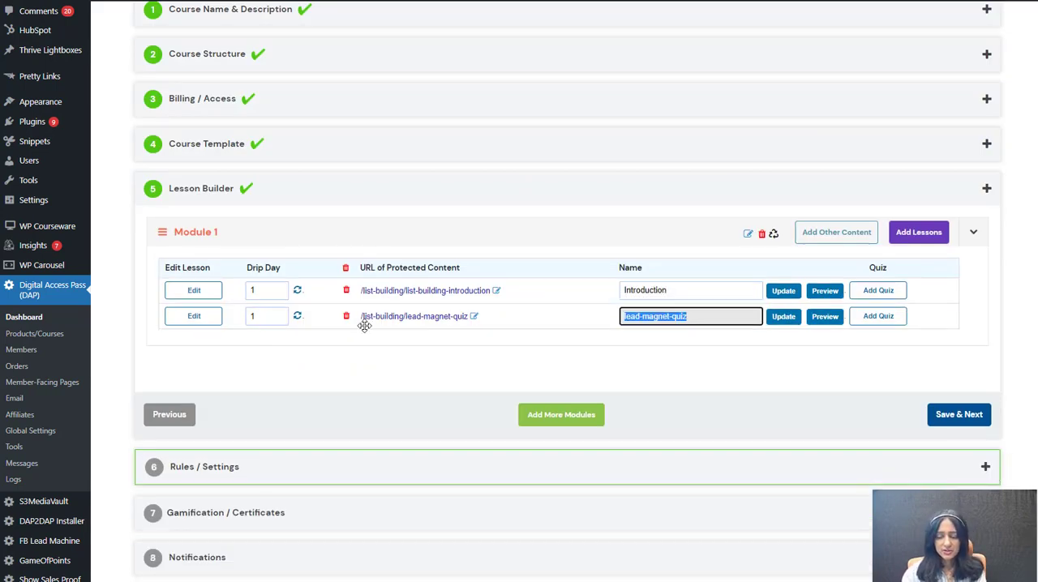
{"action": "type", "text": "Lead Magnet Quiz"}
{"action": "scroll", "coordinate": [325, 305], "scroll_direction": "down", "scroll_amount": 1}
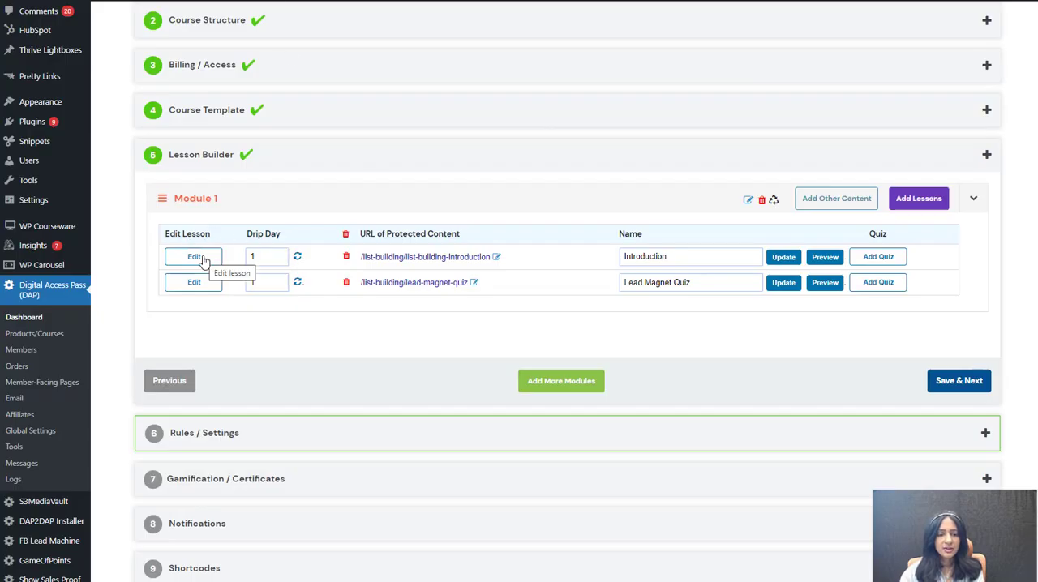
Step: Try hiding the Introduction lesson from the My Content page and making it available to the public in its content settings
{"action": "left_click", "coordinate": [202, 258]}
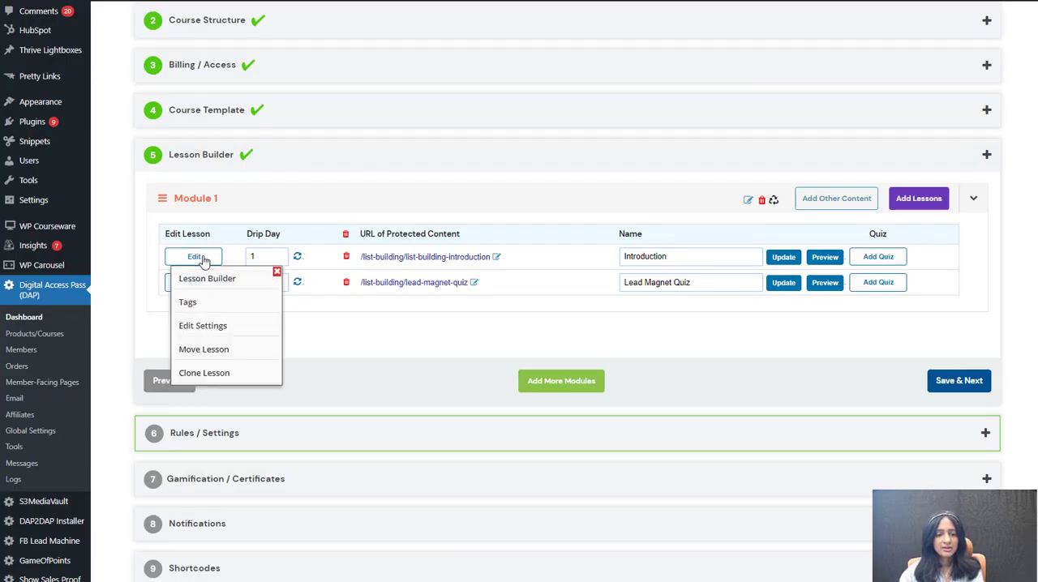
{"action": "left_click", "coordinate": [194, 326]}
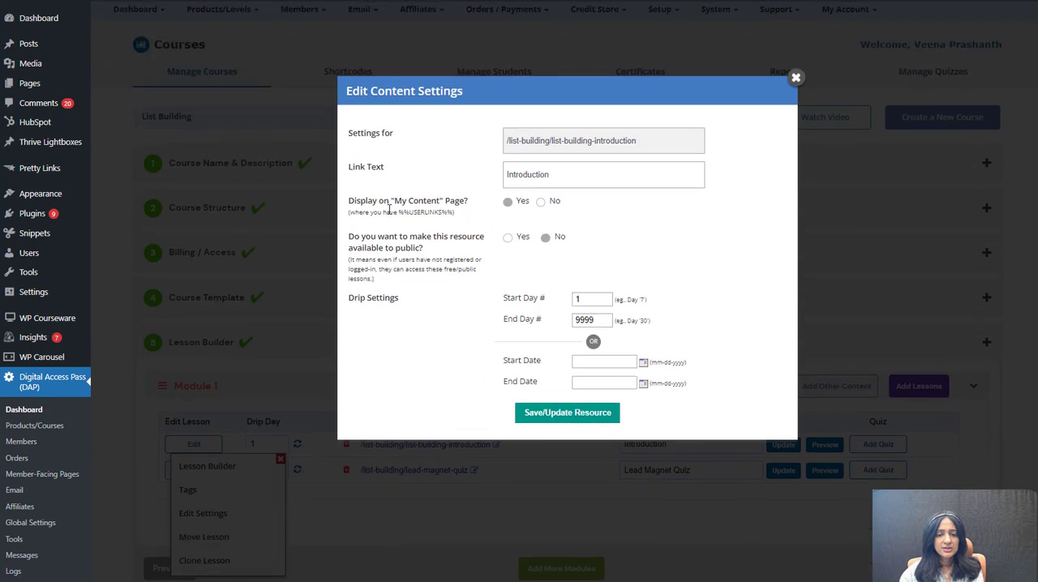
{"action": "left_click", "coordinate": [541, 201]}
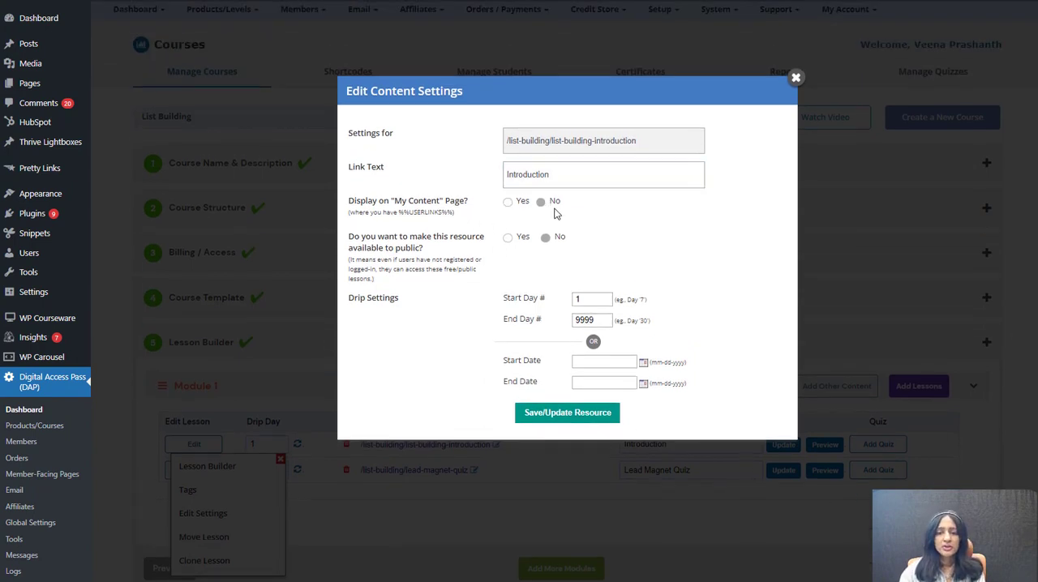
{"action": "left_click", "coordinate": [508, 238]}
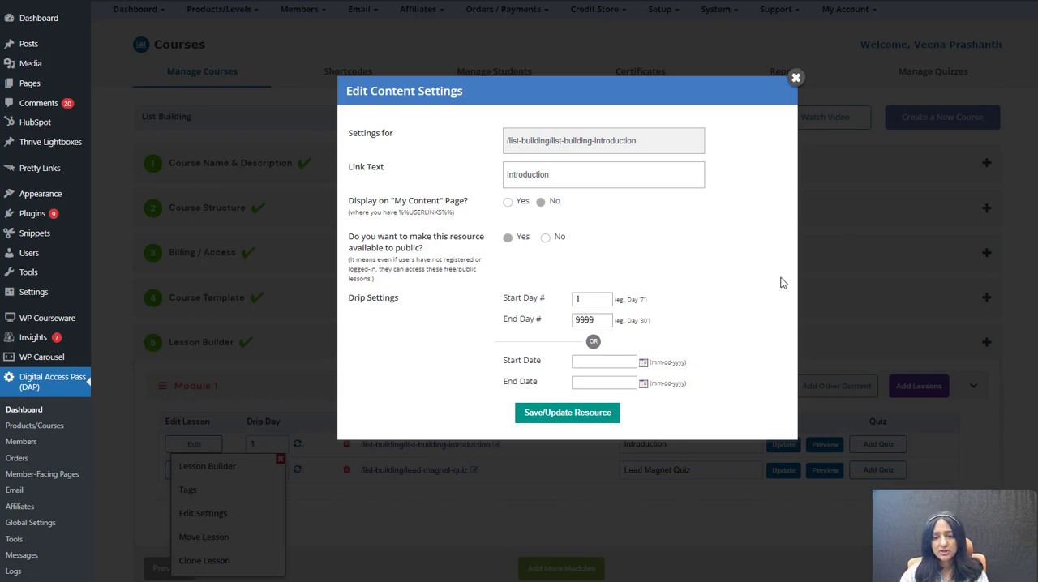
{"action": "left_click", "coordinate": [796, 78]}
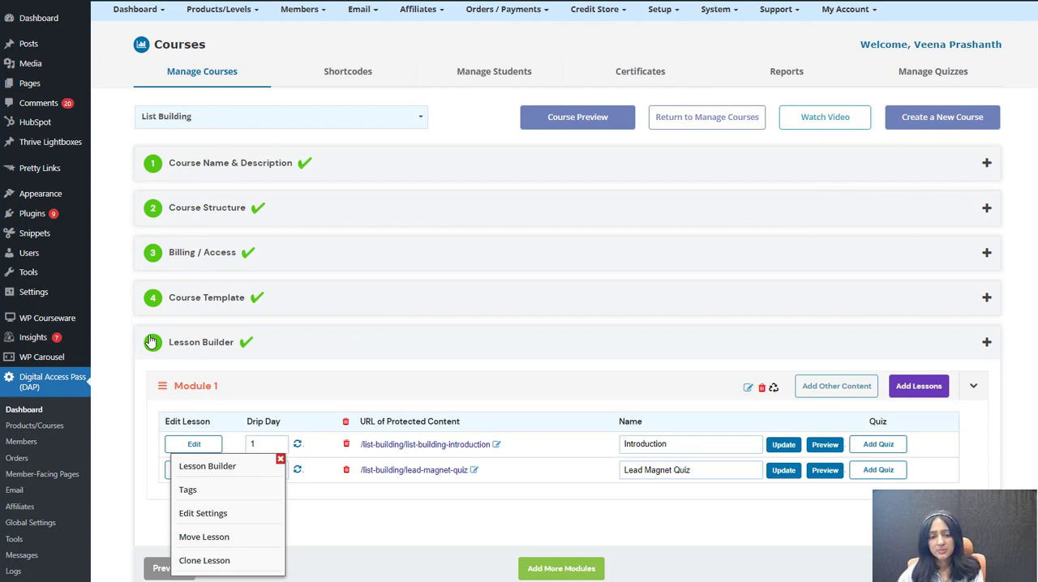
Step: Reopen the Introduction lesson's content settings and try only the option that makes it available to the public
{"action": "scroll", "coordinate": [208, 487], "scroll_direction": "down", "scroll_amount": 1}
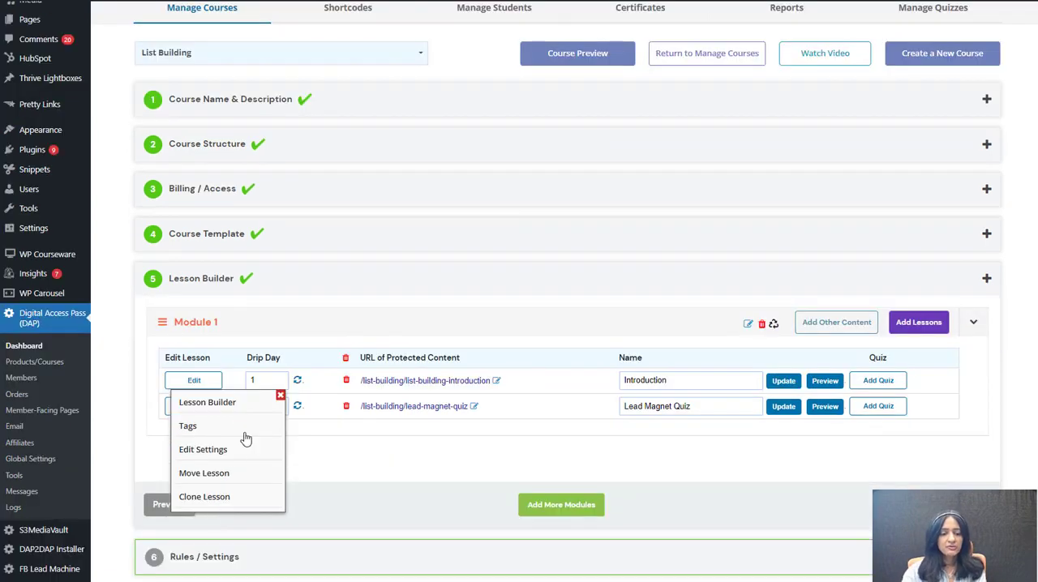
{"action": "left_click", "coordinate": [198, 455]}
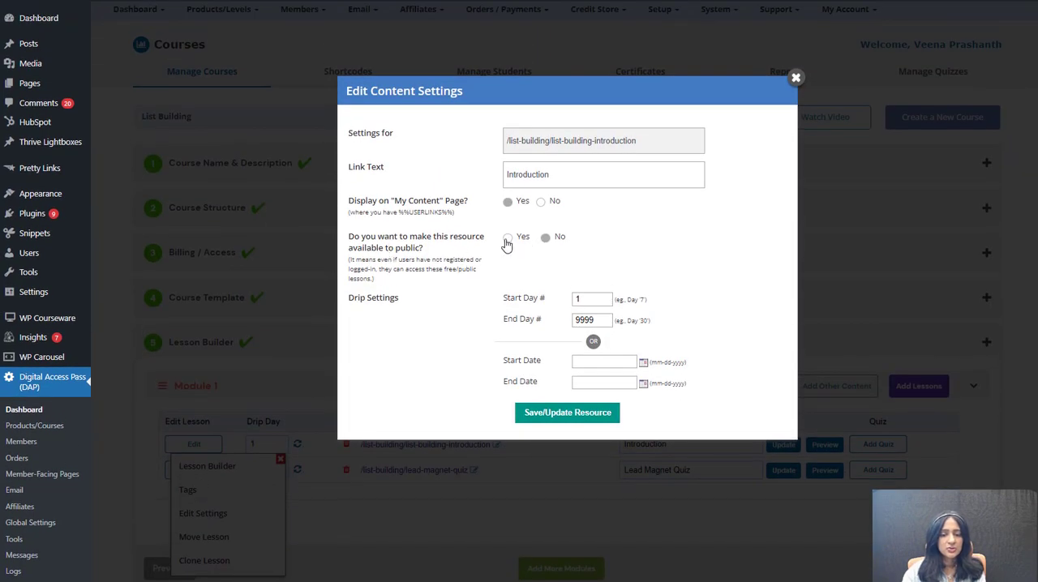
{"action": "left_click", "coordinate": [508, 238]}
{"action": "left_click", "coordinate": [795, 78]}
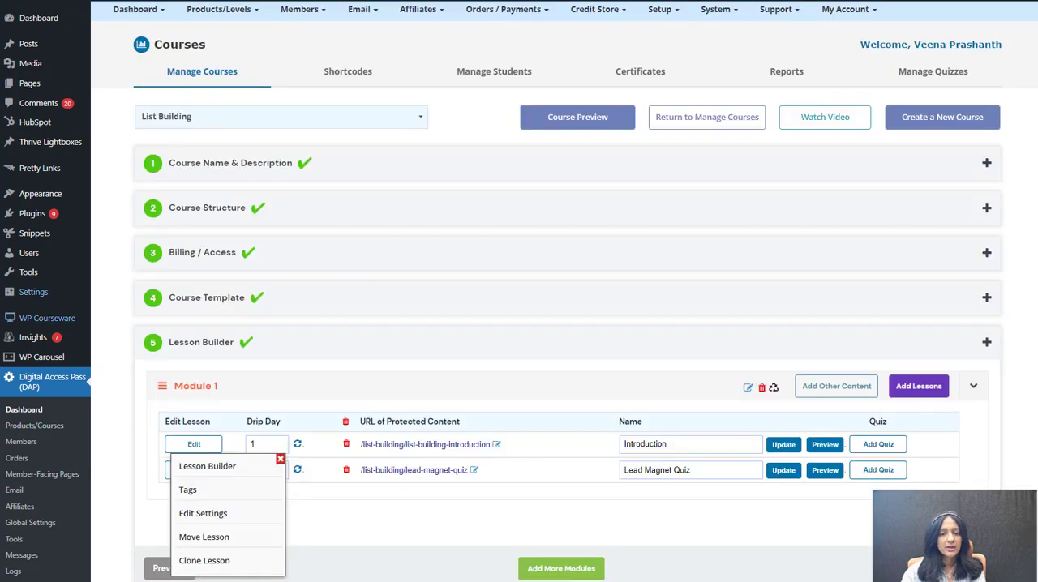
Step: Look up the Public Content settings in the Course Structure section
{"action": "left_click", "coordinate": [213, 207]}
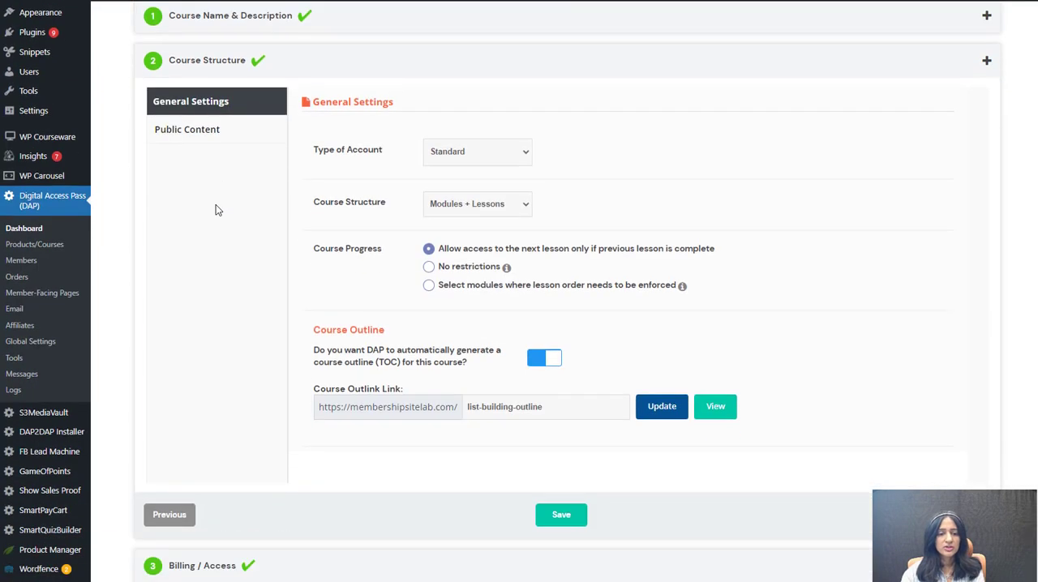
{"action": "left_click", "coordinate": [217, 136]}
{"action": "scroll", "coordinate": [336, 198], "scroll_direction": "up", "scroll_amount": 2}
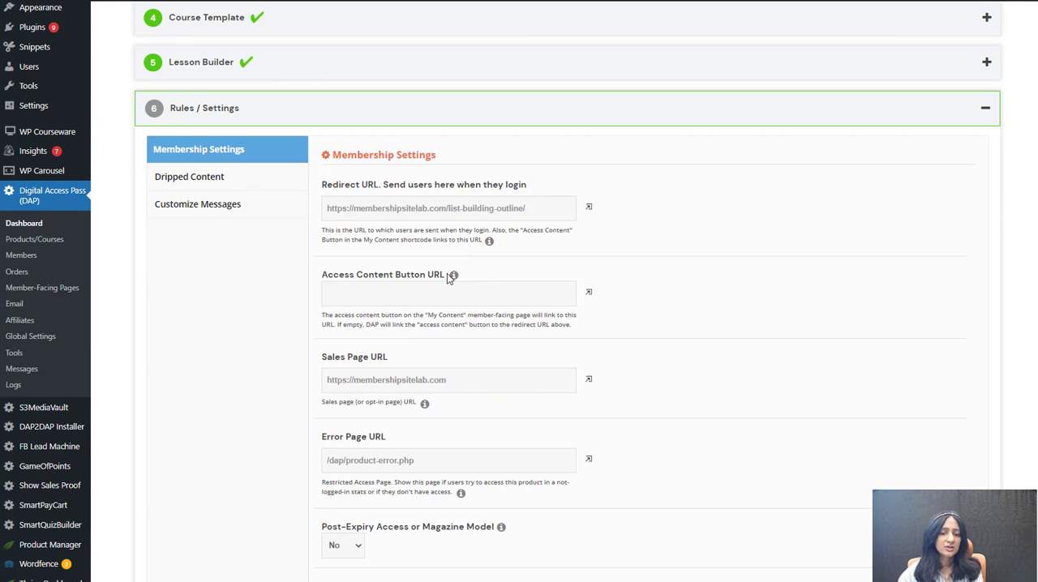
{"action": "left_click", "coordinate": [384, 294]}
{"action": "key", "text": "ctrl+v"}
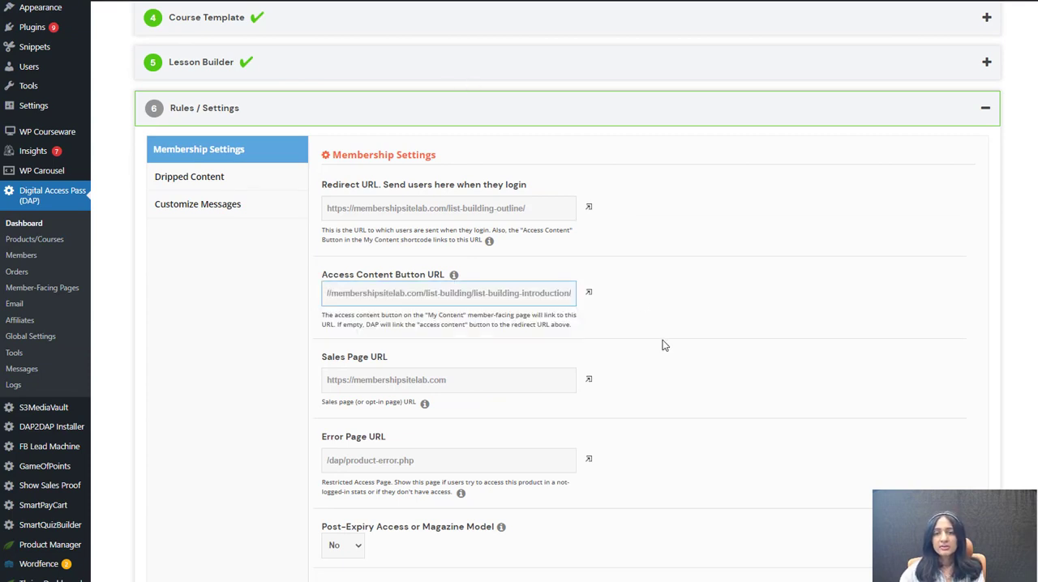
{"action": "key", "text": "Home"}
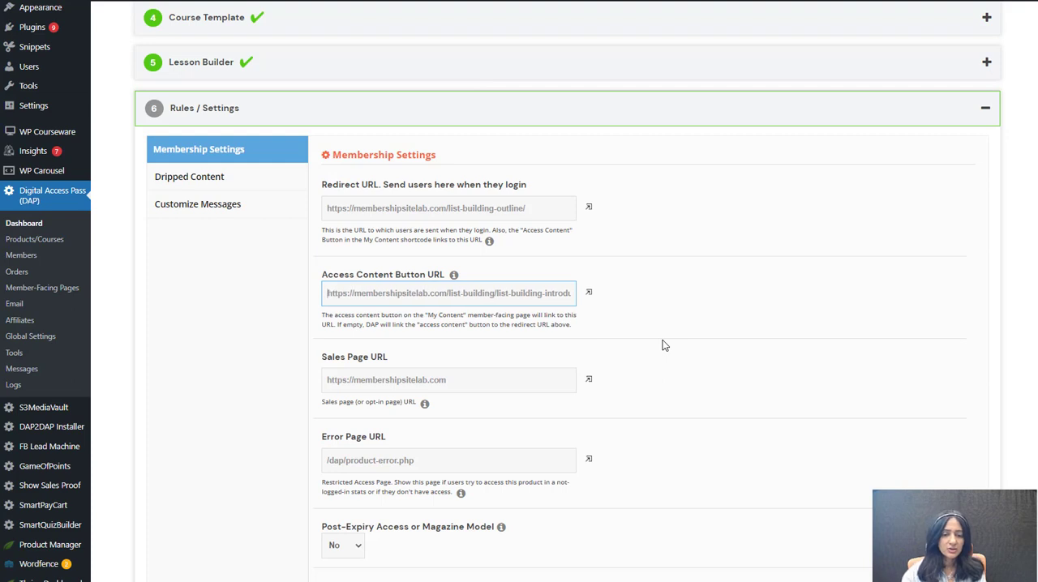
{"action": "left_click_drag", "start_coordinate": [492, 286], "coordinate": [746, 297]}
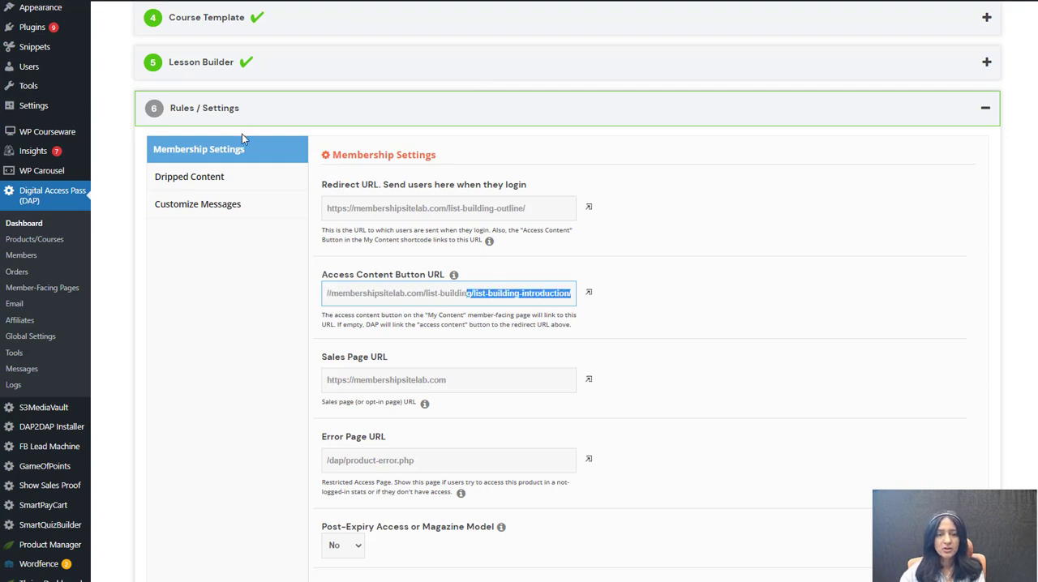
Step: Copy the Introduction lesson's link address from the Lesson Builder and return to Rules / Settings
{"action": "left_click", "coordinate": [258, 68]}
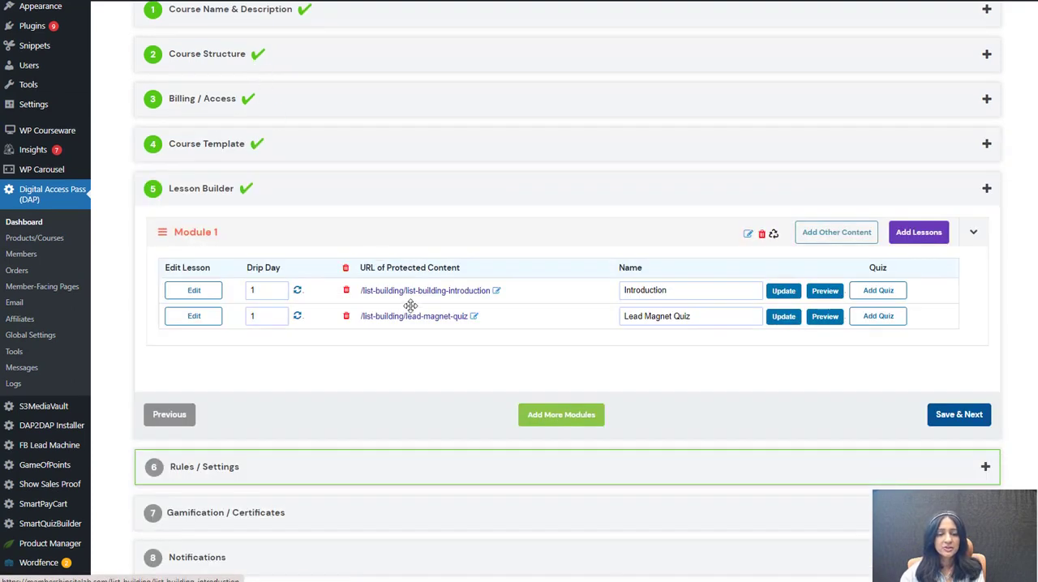
{"action": "right_click", "coordinate": [415, 300]}
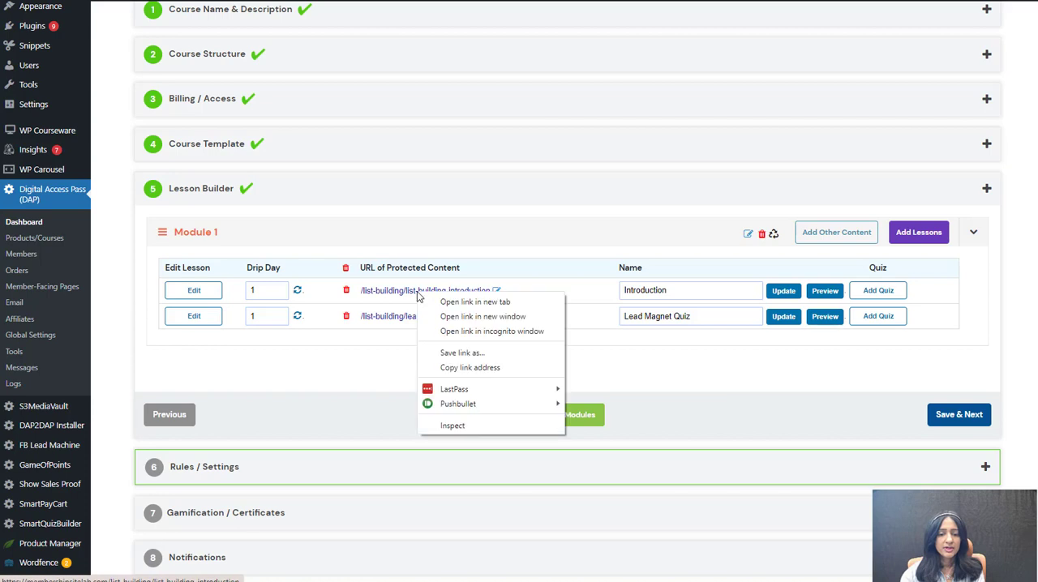
{"action": "left_click", "coordinate": [449, 366]}
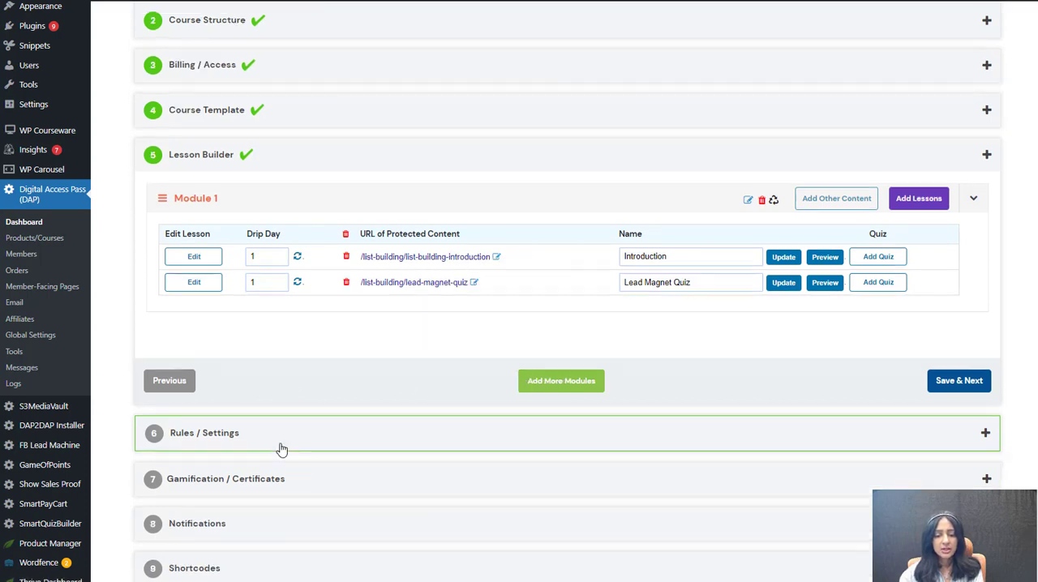
{"action": "scroll", "coordinate": [278, 448], "scroll_direction": "down", "scroll_amount": 1}
{"action": "left_click", "coordinate": [240, 436]}
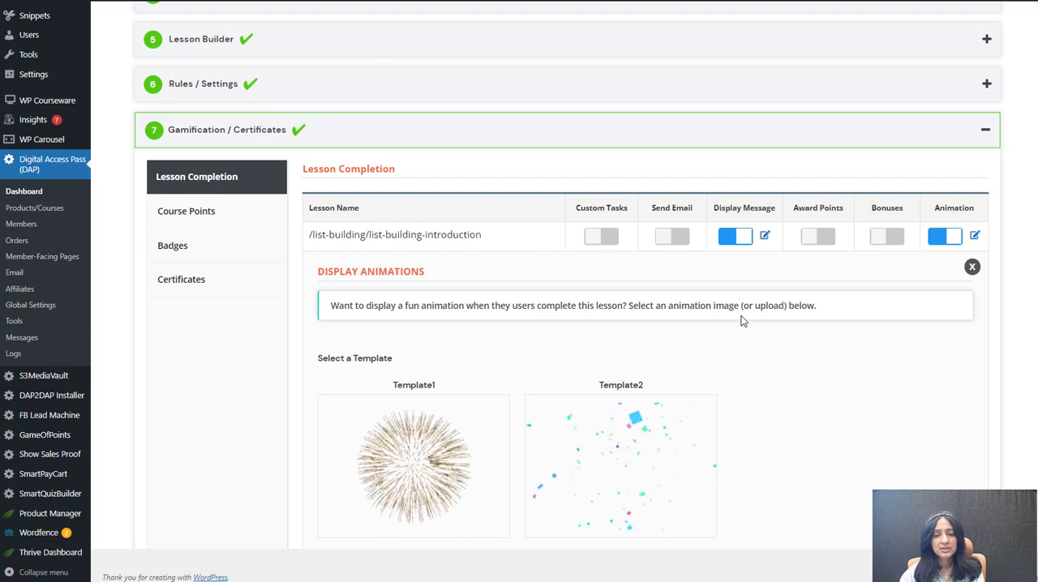
Step: Turn off the completion message for the list-building-introduction lesson and open its animation settings to look over the templates
{"action": "left_click", "coordinate": [736, 238]}
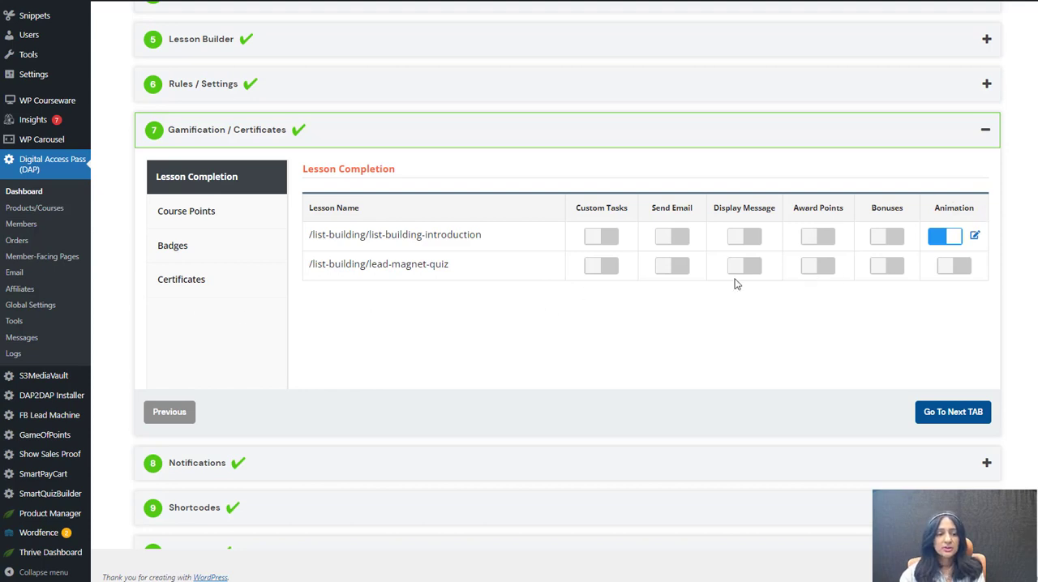
{"action": "mouse_move", "coordinate": [31, 454]}
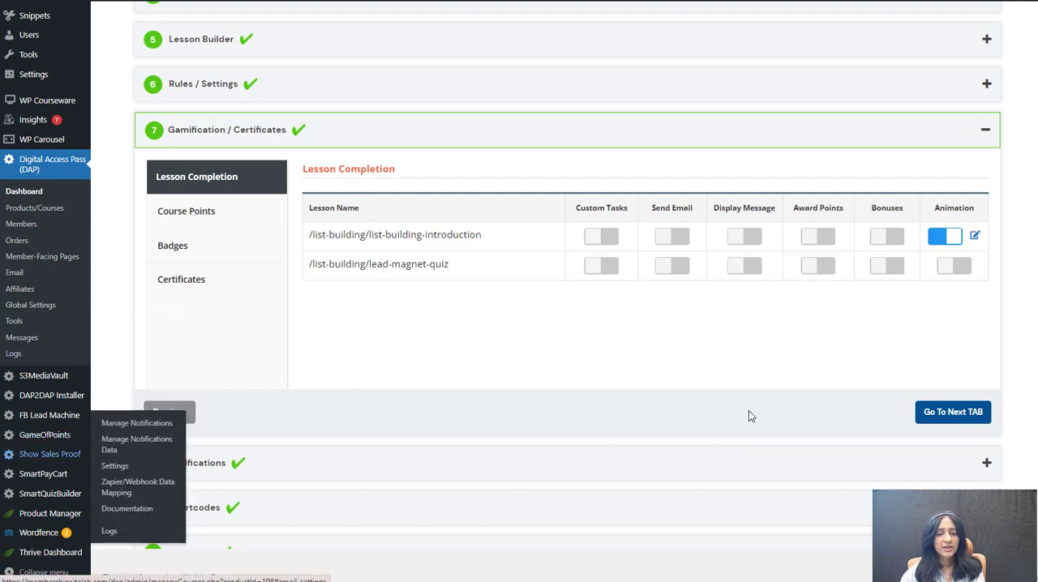
{"action": "left_click", "coordinate": [975, 235]}
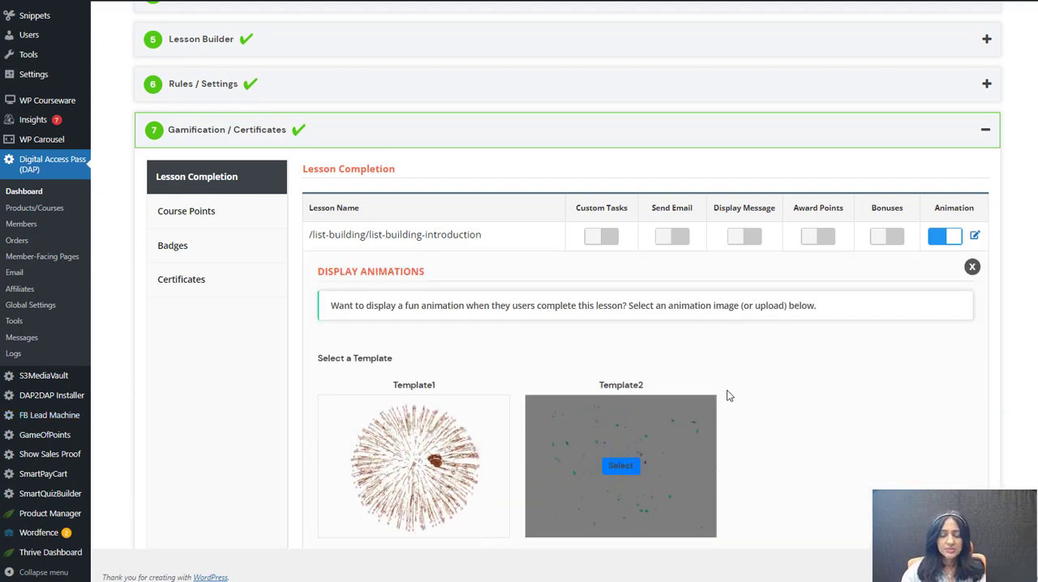
{"action": "scroll", "coordinate": [725, 394], "scroll_direction": "down", "scroll_amount": 2}
{"action": "scroll", "coordinate": [786, 343], "scroll_direction": "up", "scroll_amount": 2}
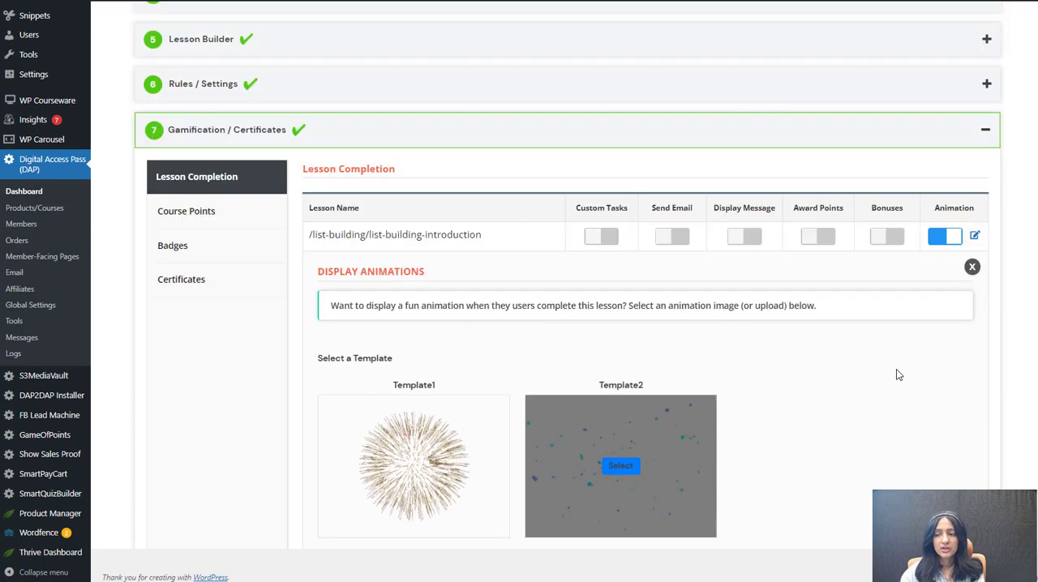
Step: Enable Award Points for completing the list-building-introduction lesson and set the award to 1 point
{"action": "left_click", "coordinate": [815, 236]}
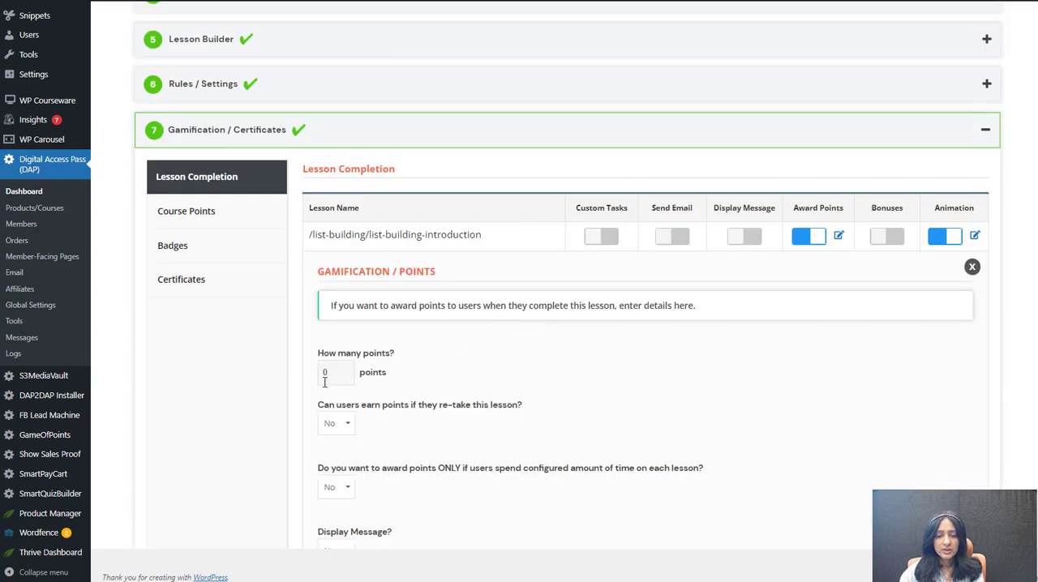
{"action": "left_click", "coordinate": [325, 378]}
{"action": "type", "text": "1"}
{"action": "left_click", "coordinate": [146, 383]}
{"action": "scroll", "coordinate": [322, 420], "scroll_direction": "down", "scroll_amount": 1}
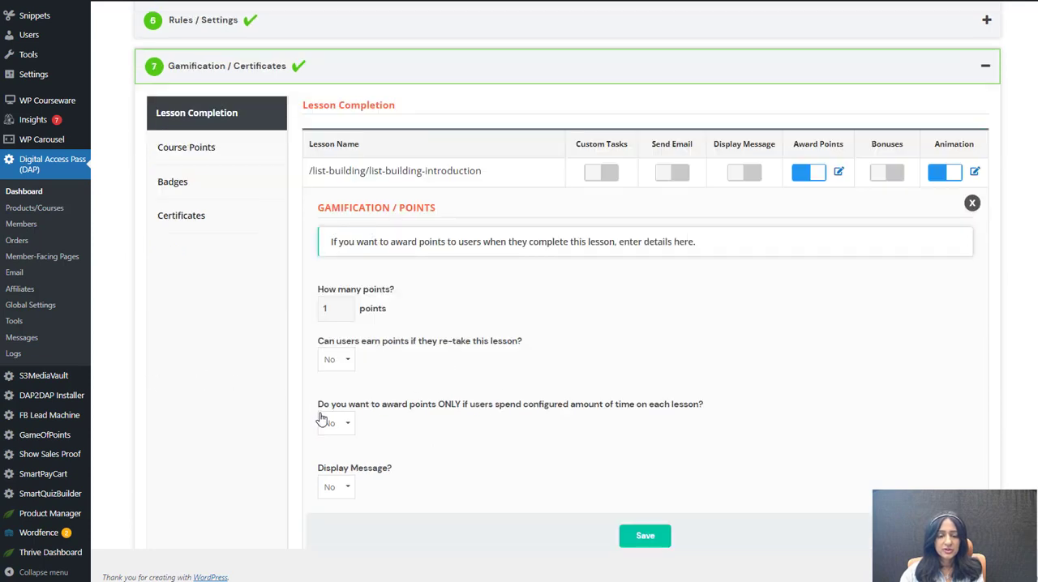
Step: Set Display Message to Yes in the list-building-introduction lesson's points settings and place the cursor in the congratulations text
{"action": "scroll", "coordinate": [322, 419], "scroll_direction": "down", "scroll_amount": 1}
{"action": "left_click", "coordinate": [334, 425]}
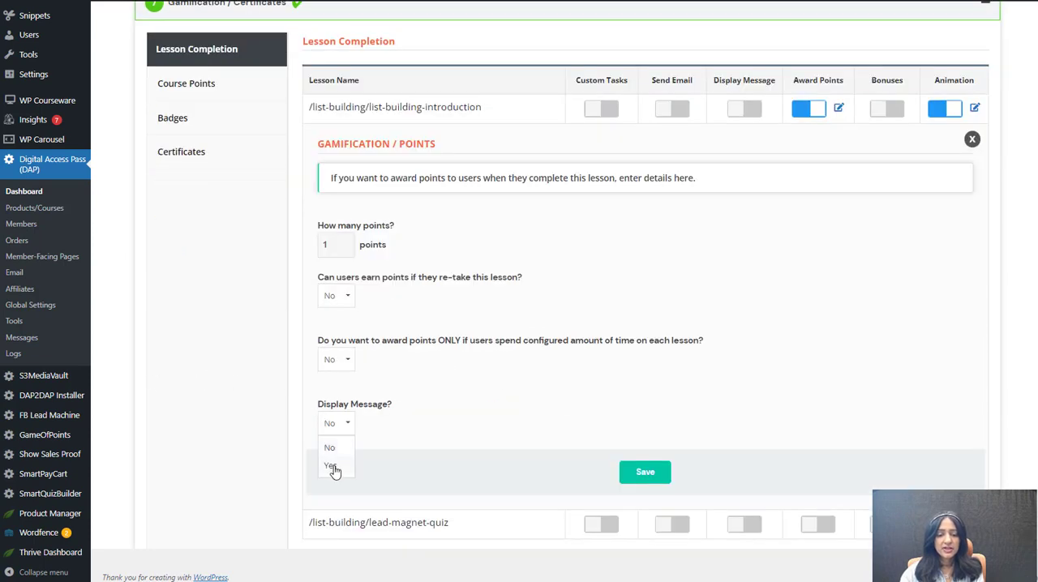
{"action": "left_click", "coordinate": [331, 467]}
{"action": "scroll", "coordinate": [407, 430], "scroll_direction": "down", "scroll_amount": 1}
{"action": "left_click", "coordinate": [365, 410]}
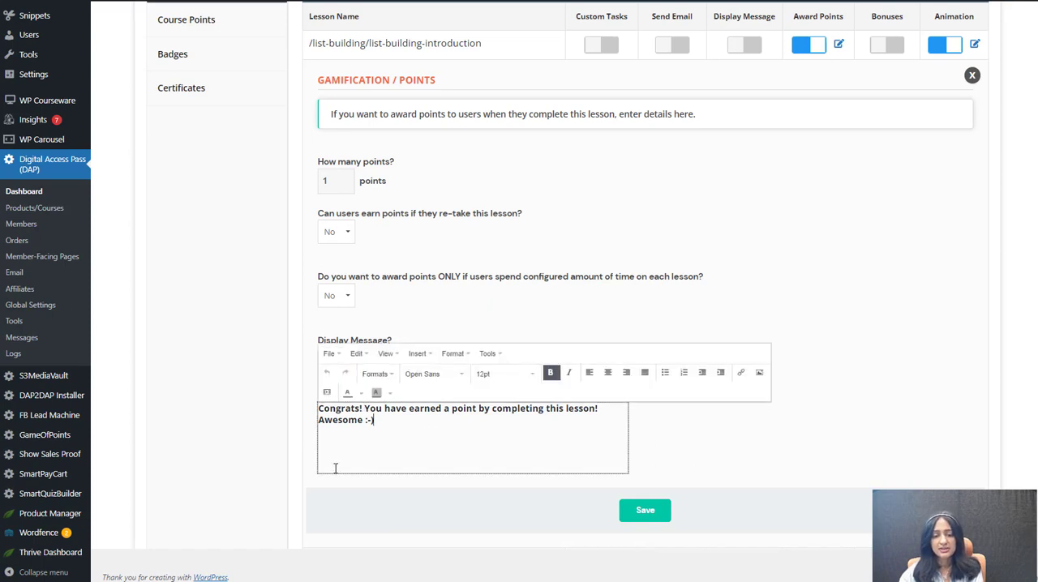
Step: Enable Bonuses for the list-building-introduction lesson to view the selectable products, and turn Bonuses back off
{"action": "scroll", "coordinate": [838, 461], "scroll_direction": "up", "scroll_amount": 2}
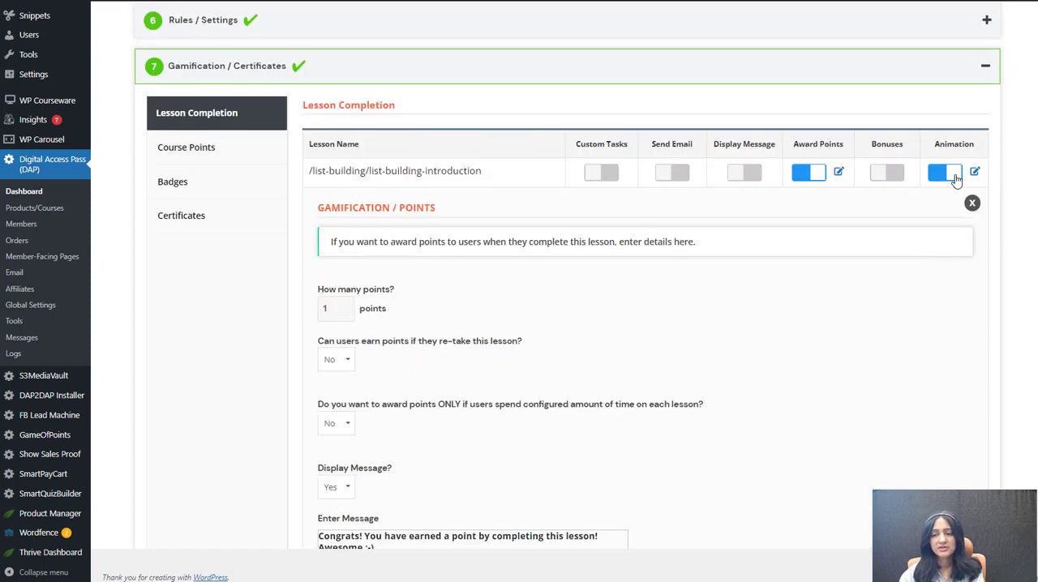
{"action": "left_click", "coordinate": [892, 177]}
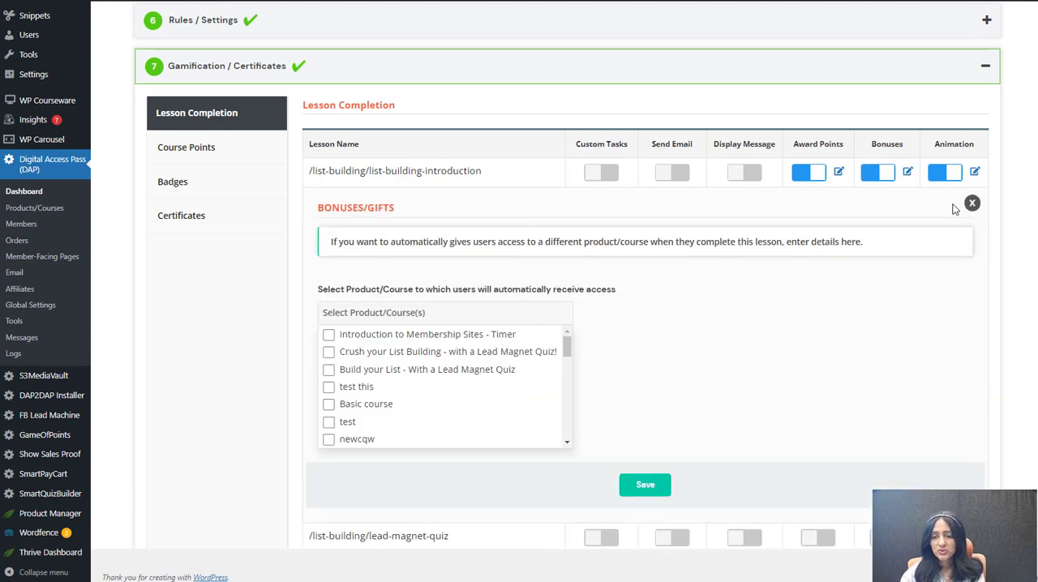
{"action": "left_click", "coordinate": [887, 173]}
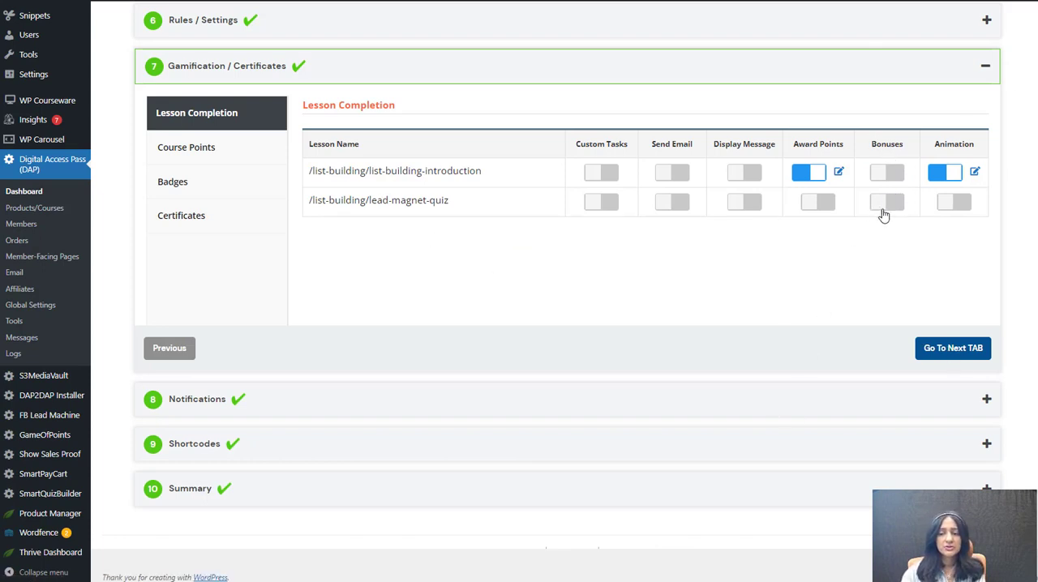
Step: Enable the completion animation for the lead-magnet-quiz lesson with Template1 and save it
{"action": "left_click", "coordinate": [965, 205]}
{"action": "mouse_move", "coordinate": [490, 426]}
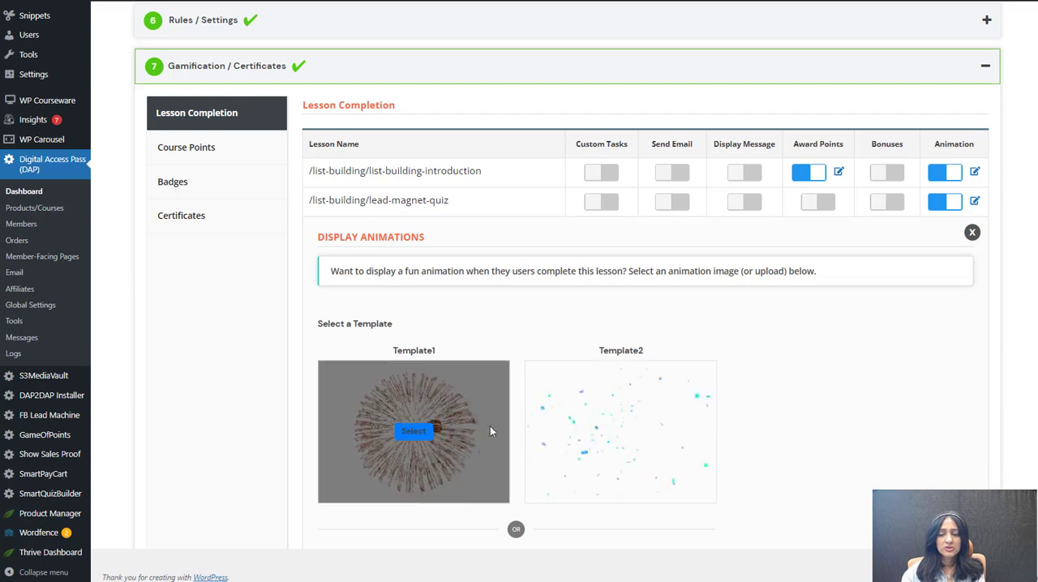
{"action": "left_click", "coordinate": [420, 443]}
{"action": "scroll", "coordinate": [702, 528], "scroll_direction": "down", "scroll_amount": 4}
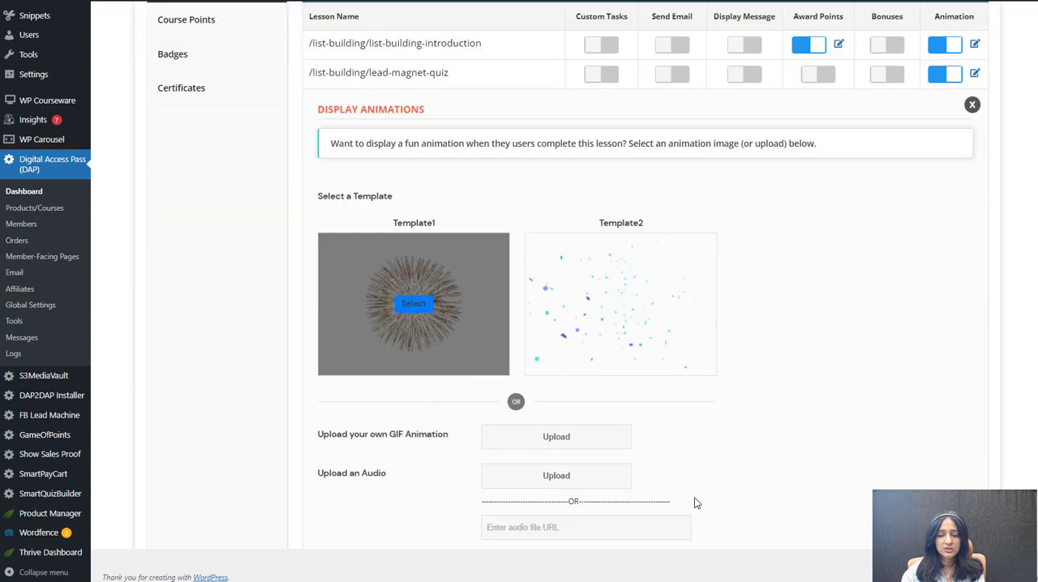
{"action": "left_click", "coordinate": [654, 428]}
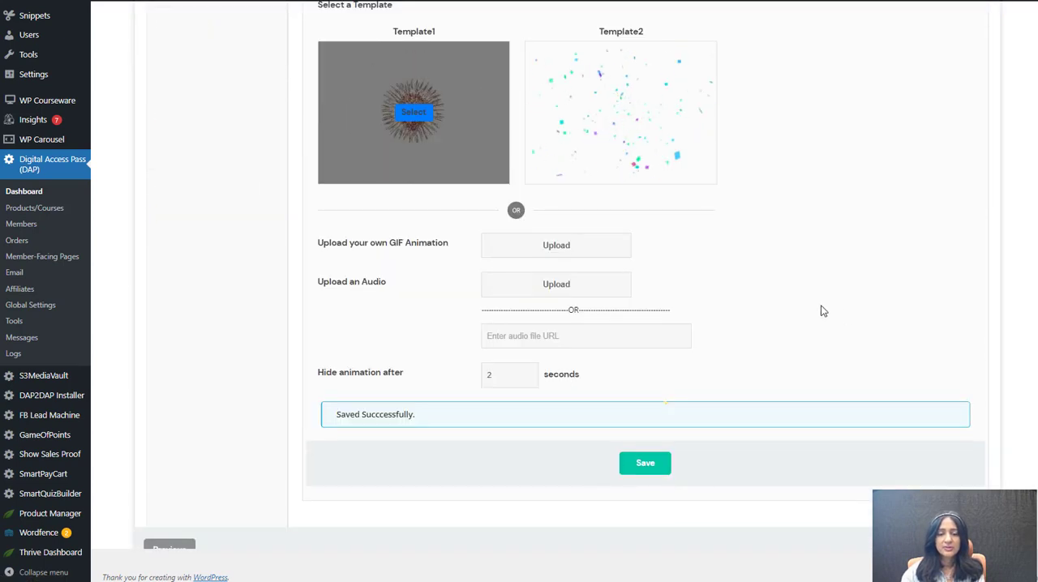
Step: Enable Award Points for completing the lead-magnet-quiz lesson, set the award to 1 point and save
{"action": "scroll", "coordinate": [821, 305], "scroll_direction": "up", "scroll_amount": 3}
{"action": "scroll", "coordinate": [795, 231], "scroll_direction": "up", "scroll_amount": 2}
{"action": "left_click", "coordinate": [811, 266]}
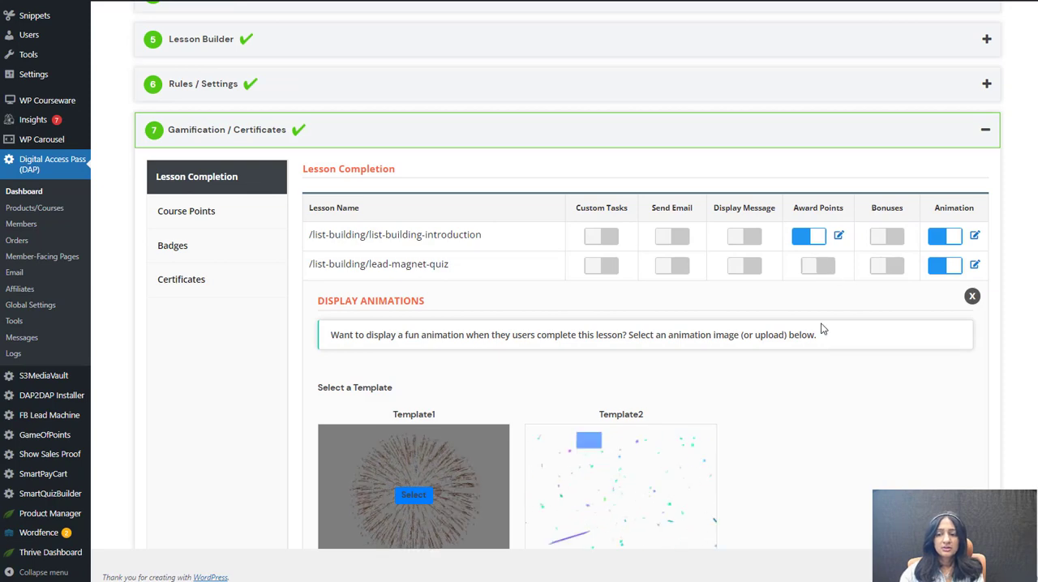
{"action": "double_click", "coordinate": [344, 405]}
{"action": "type", "text": "1"}
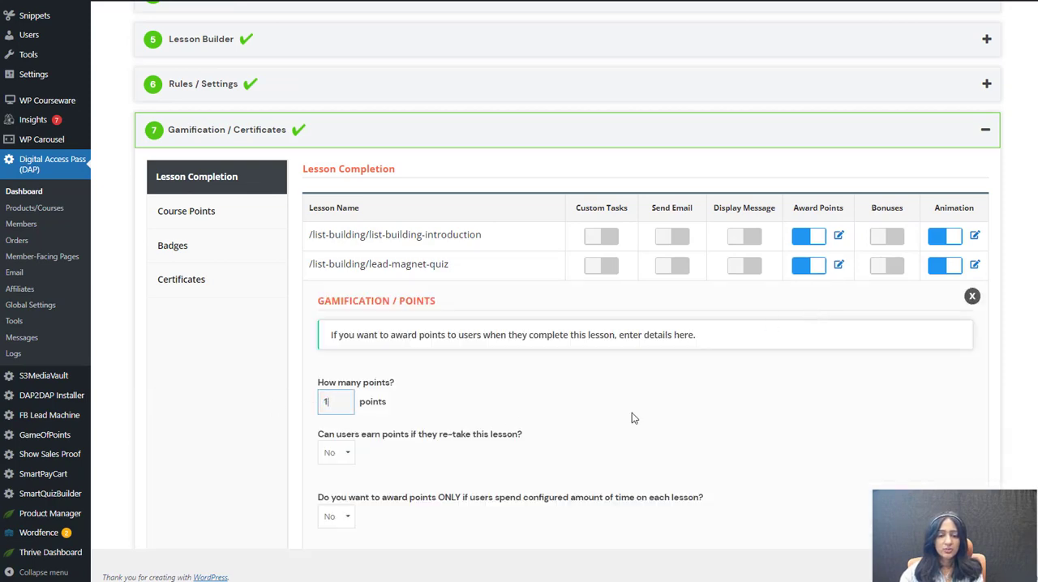
{"action": "scroll", "coordinate": [769, 482], "scroll_direction": "down", "scroll_amount": 4}
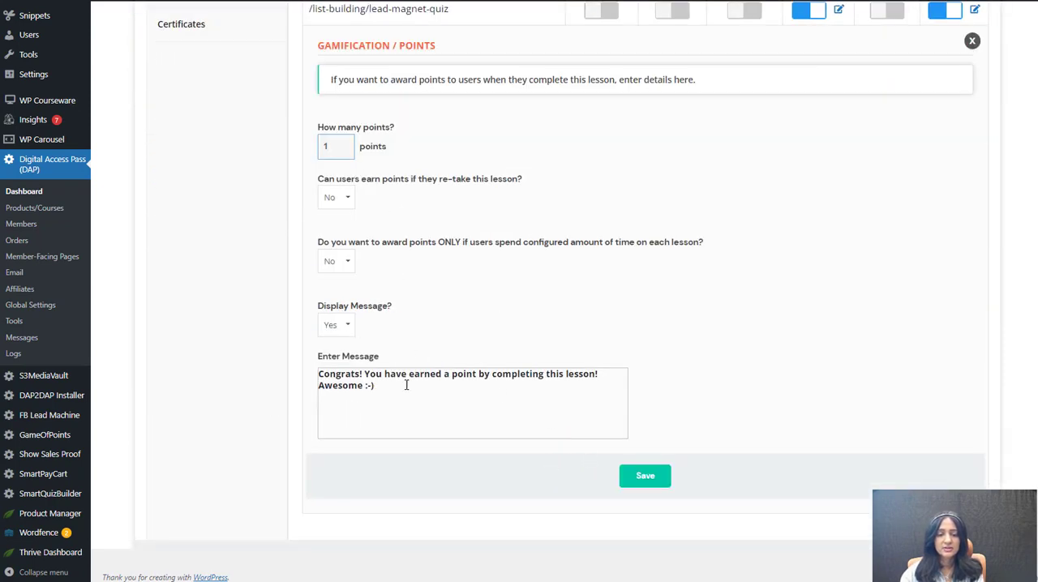
{"action": "left_click", "coordinate": [644, 480]}
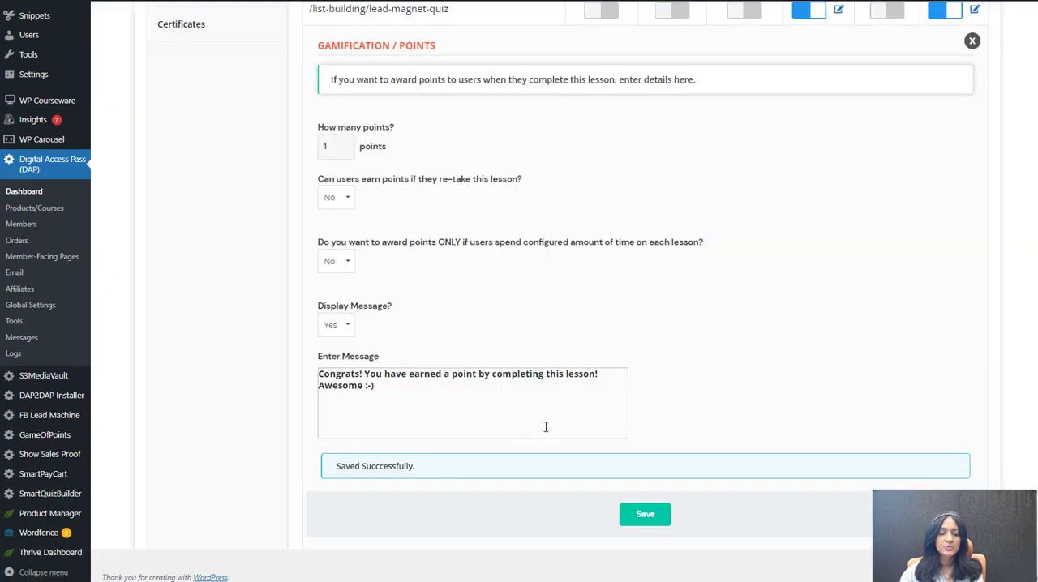
Step: Look over the Course Points setting and the new badge form's Badge Design options
{"action": "scroll", "coordinate": [546, 427], "scroll_direction": "up", "scroll_amount": 3}
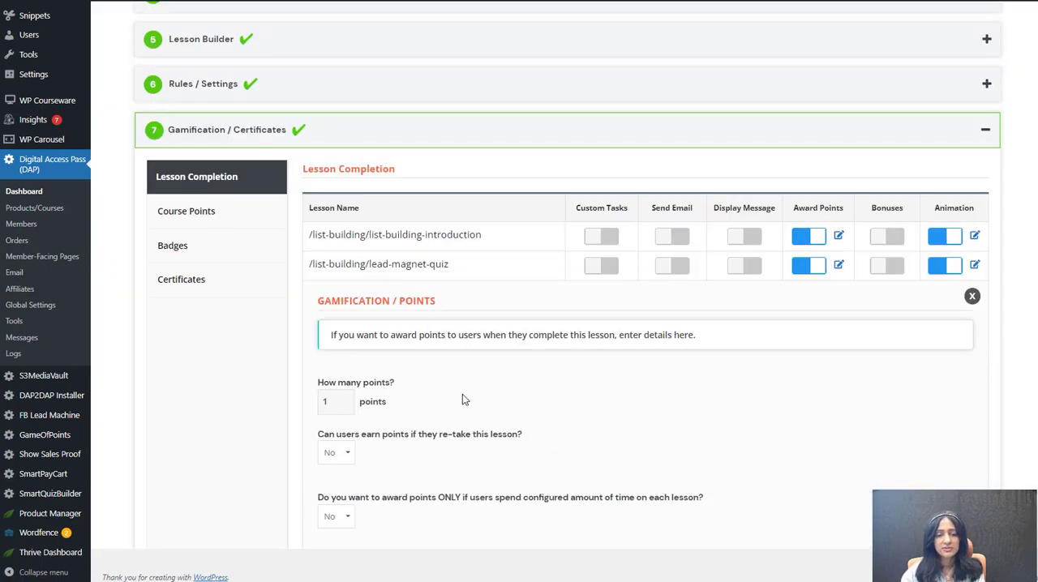
{"action": "left_click", "coordinate": [216, 216]}
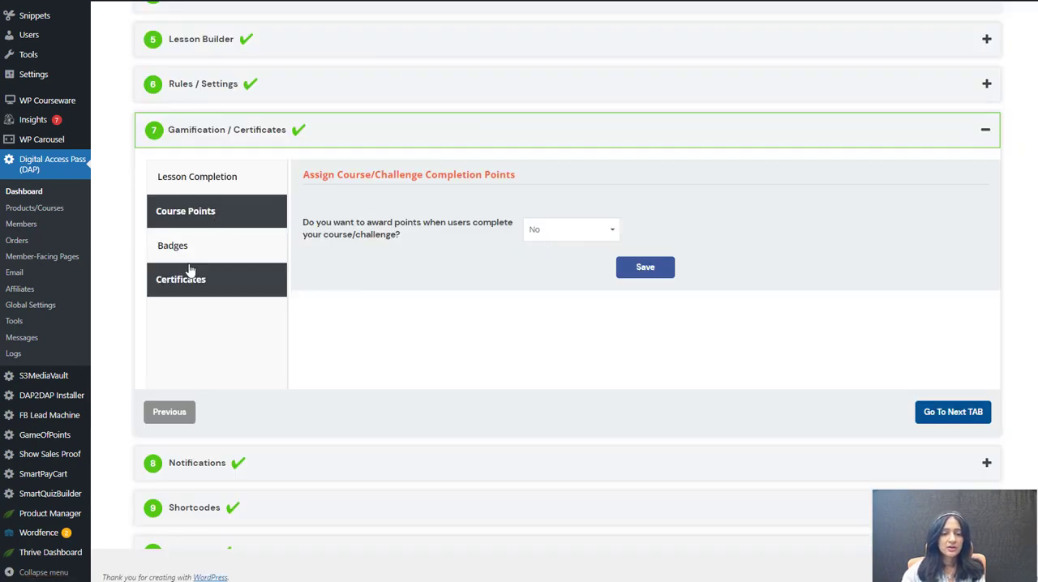
{"action": "left_click", "coordinate": [167, 246]}
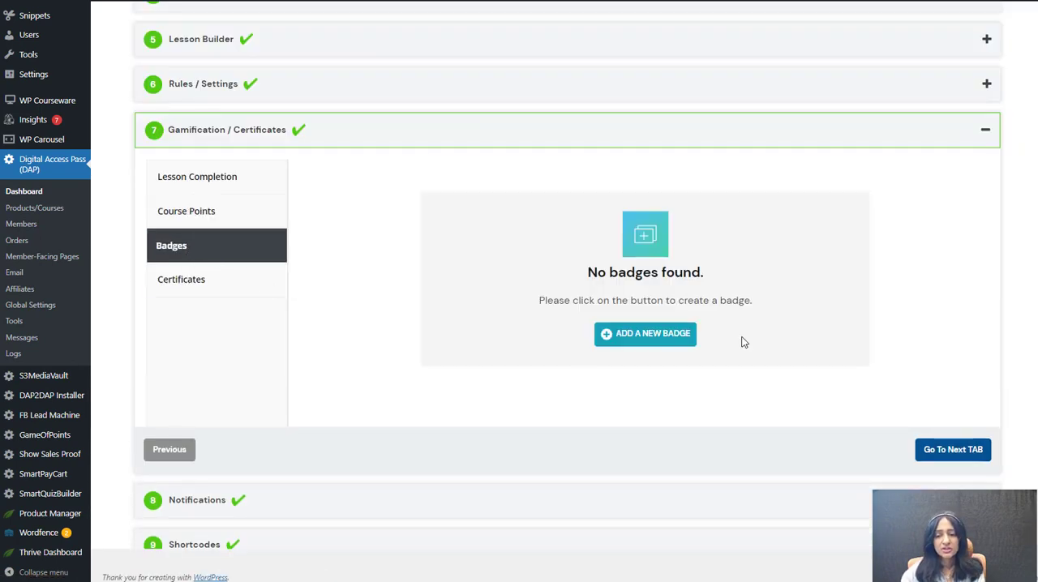
{"action": "left_click", "coordinate": [602, 341]}
{"action": "left_click", "coordinate": [407, 270]}
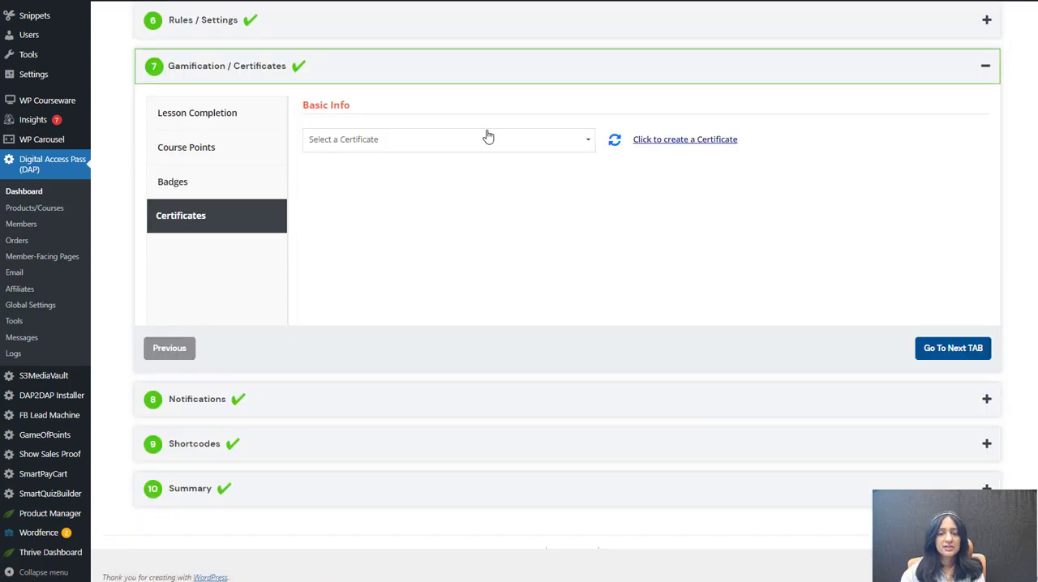
Step: View the list of certificates that can be assigned to the course without choosing one
{"action": "left_click", "coordinate": [489, 138]}
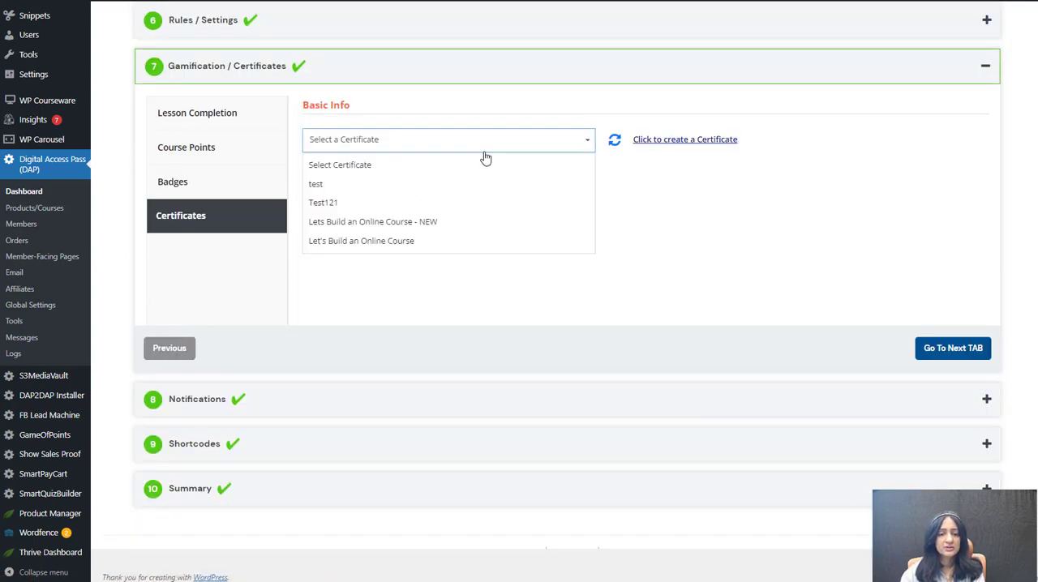
{"action": "left_click", "coordinate": [793, 244]}
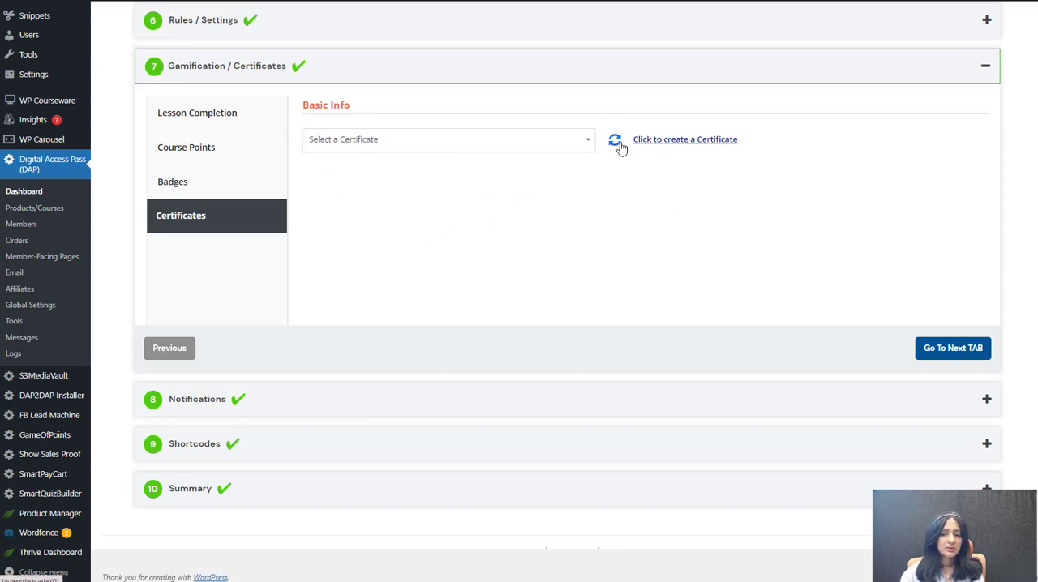
{"action": "left_click", "coordinate": [380, 148]}
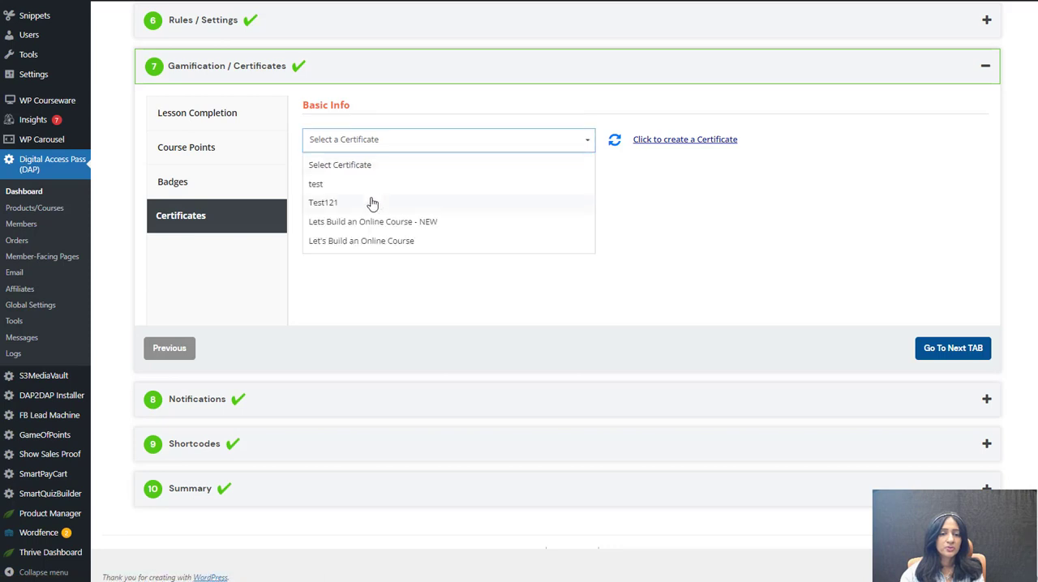
{"action": "left_click", "coordinate": [742, 218]}
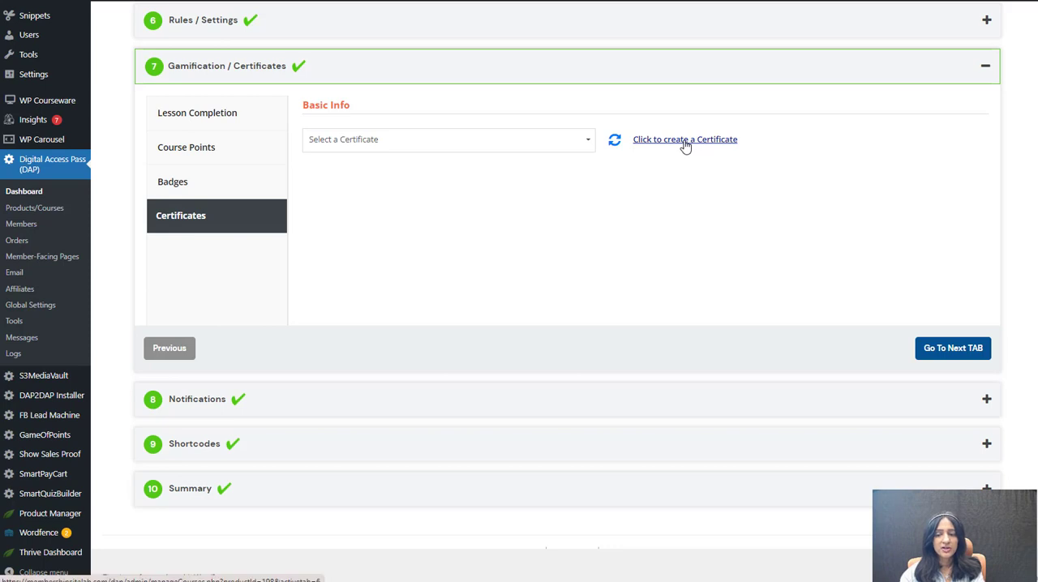
Step: Open the Lesson Complete Notification settings, highlight the completion message and enable the lesson complete email
{"action": "left_click", "coordinate": [955, 350]}
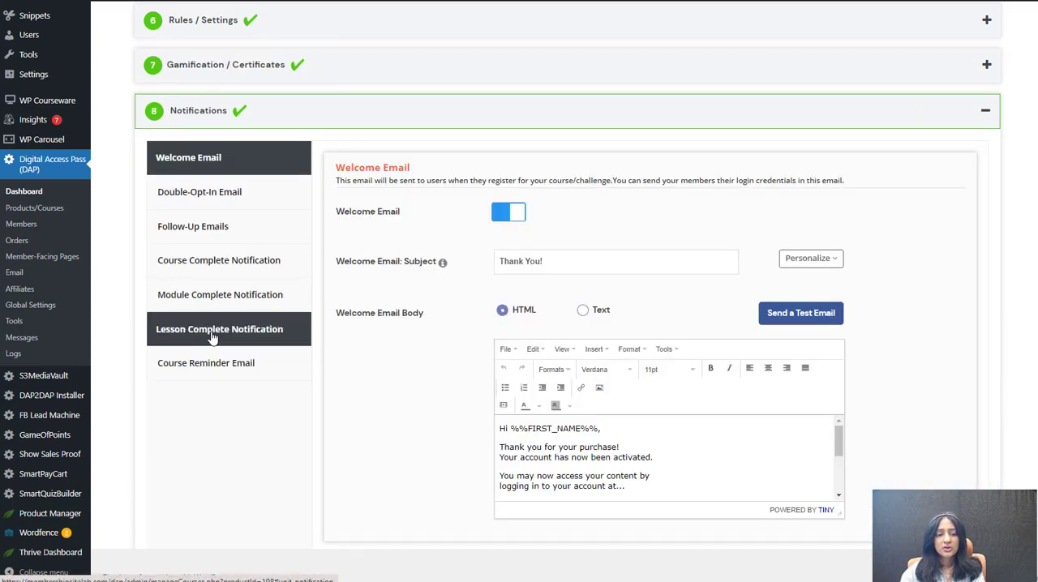
{"action": "left_click", "coordinate": [250, 339]}
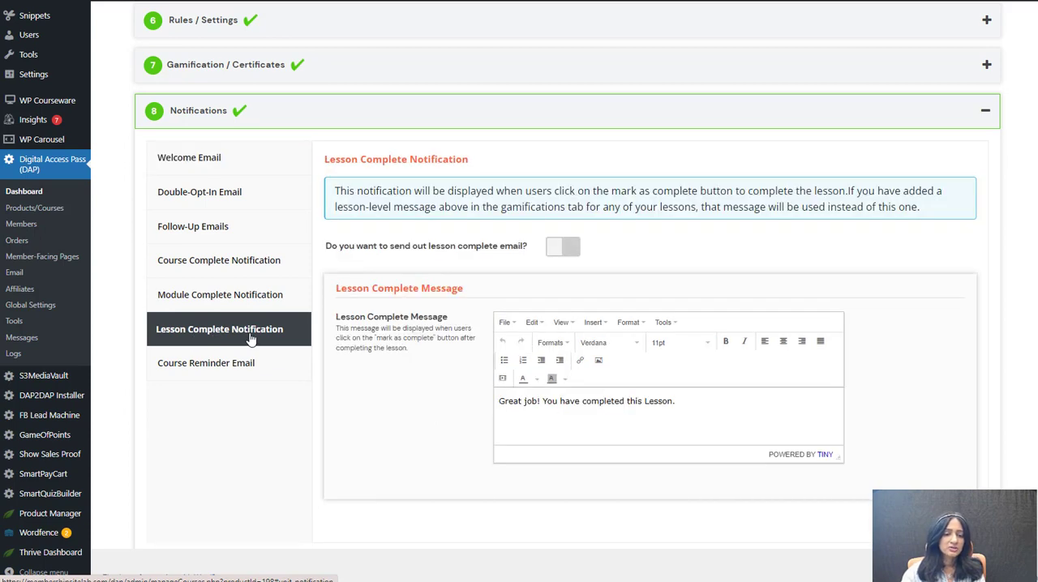
{"action": "left_click_drag", "start_coordinate": [699, 401], "coordinate": [411, 416]}
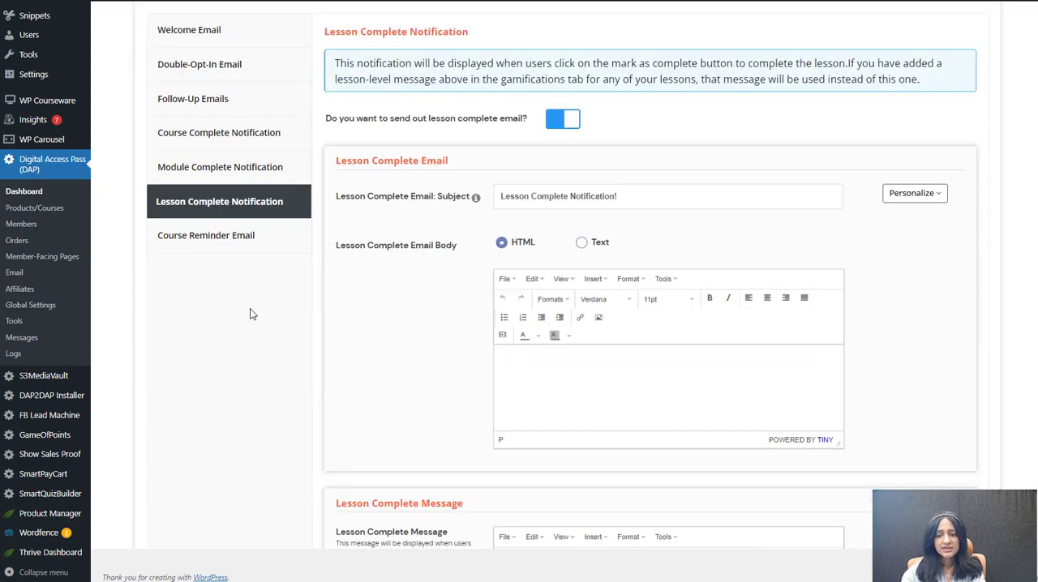
Step: Open the Course Complete Notification settings and highlight the course complete message text
{"action": "left_click", "coordinate": [237, 136]}
{"action": "scroll", "coordinate": [903, 331], "scroll_direction": "up", "scroll_amount": 3}
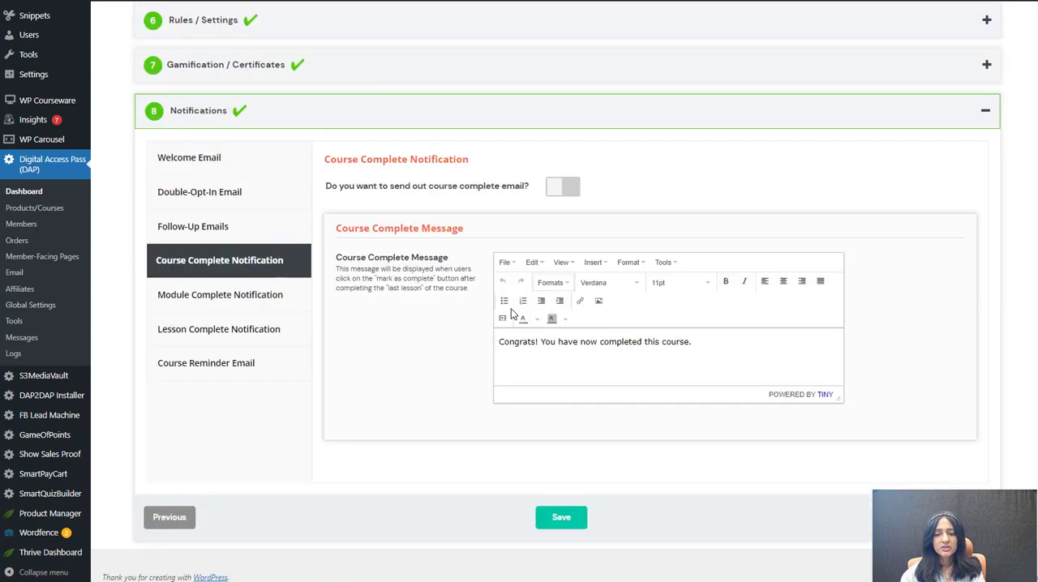
{"action": "left_click_drag", "start_coordinate": [691, 405], "coordinate": [409, 426]}
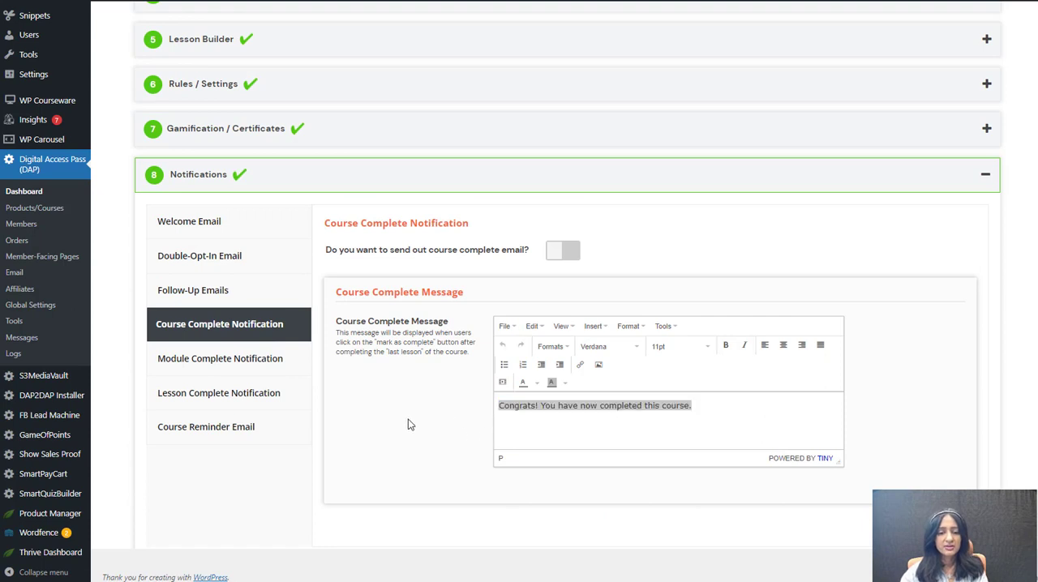
Step: Review the Welcome Email settings and highlight passages of the email body
{"action": "left_click", "coordinate": [237, 223]}
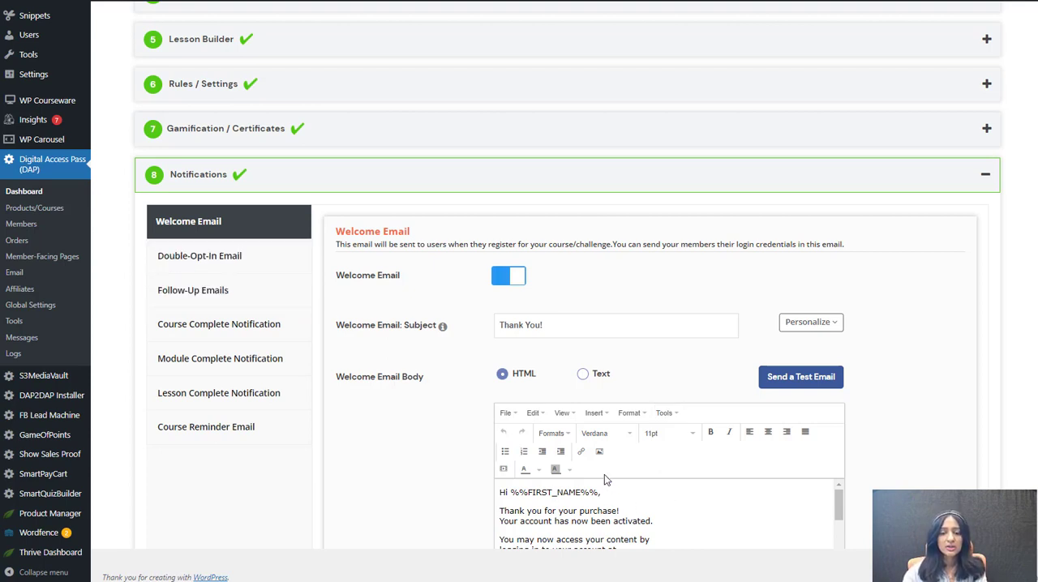
{"action": "scroll", "coordinate": [607, 454], "scroll_direction": "down", "scroll_amount": 2}
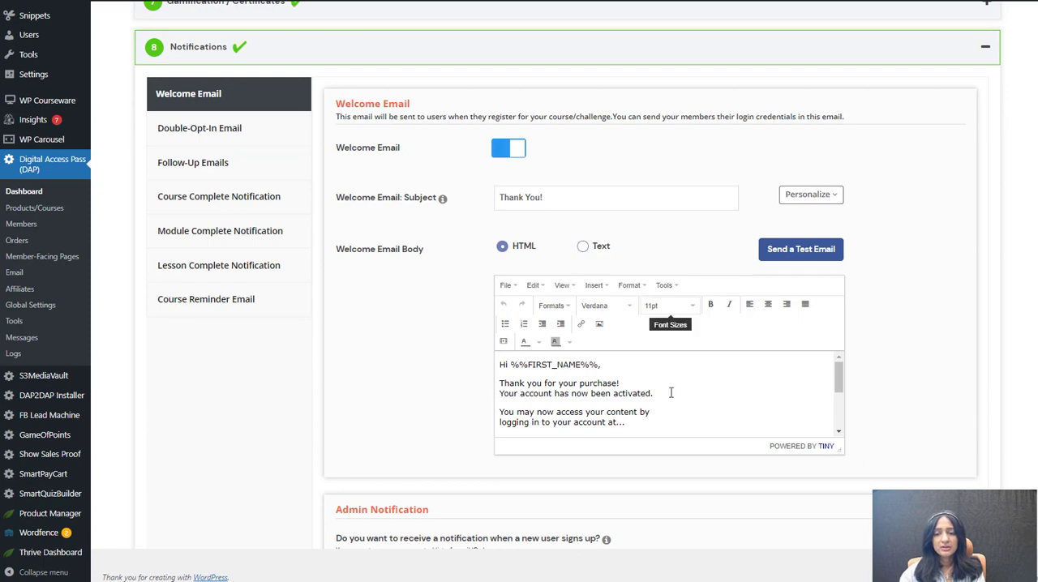
{"action": "left_click_drag", "start_coordinate": [642, 440], "coordinate": [492, 414]}
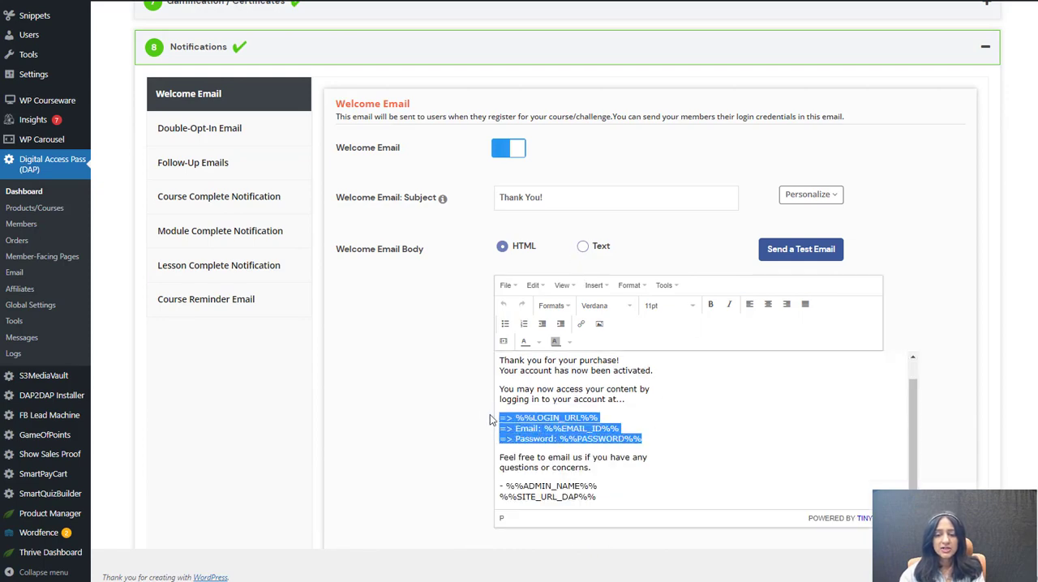
{"action": "left_click", "coordinate": [567, 430]}
{"action": "left_click_drag", "start_coordinate": [677, 451], "coordinate": [485, 416]}
{"action": "left_click", "coordinate": [568, 417]}
{"action": "left_click_drag", "start_coordinate": [710, 442], "coordinate": [456, 415]}
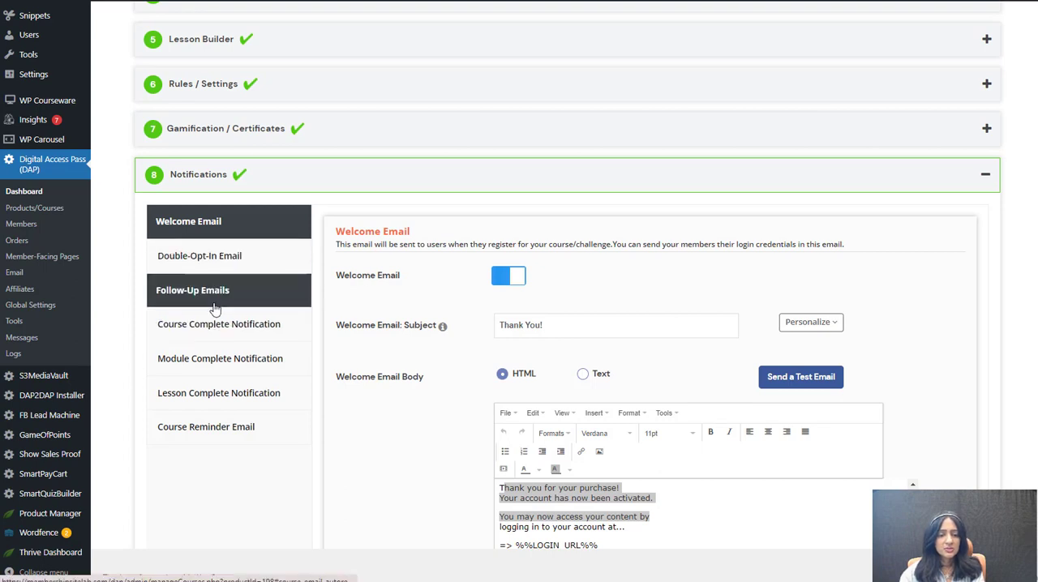
Step: Assign the "Day 2: Introduction" follow-up email to the course and view its drip details
{"action": "left_click", "coordinate": [186, 294]}
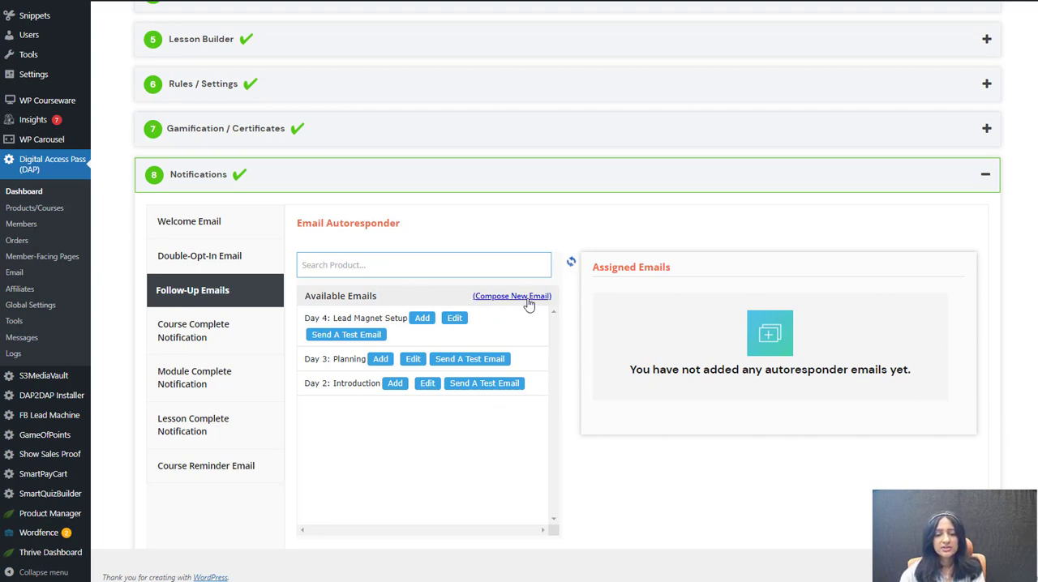
{"action": "left_click", "coordinate": [389, 388]}
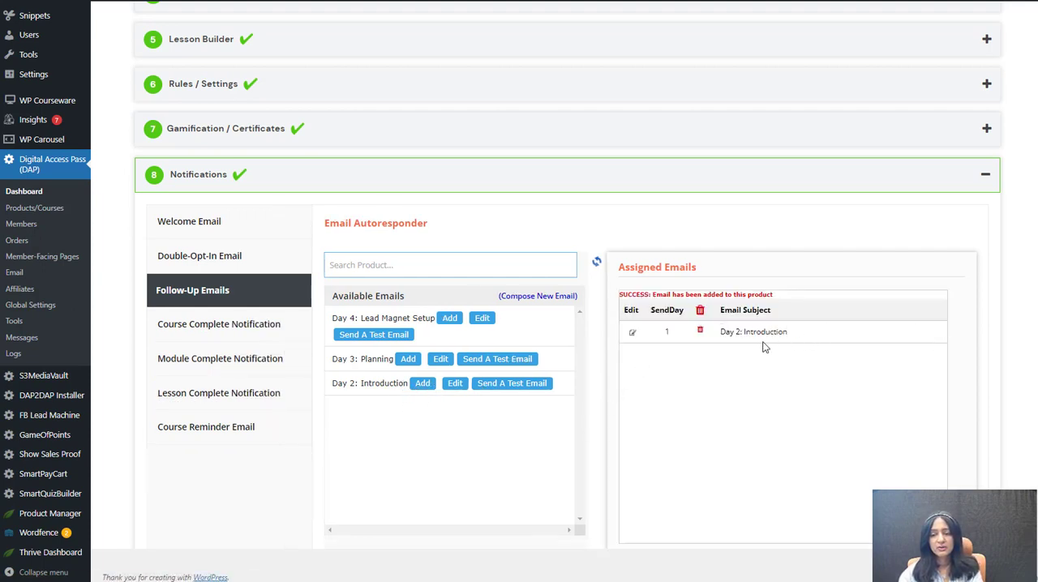
{"action": "left_click", "coordinate": [632, 333]}
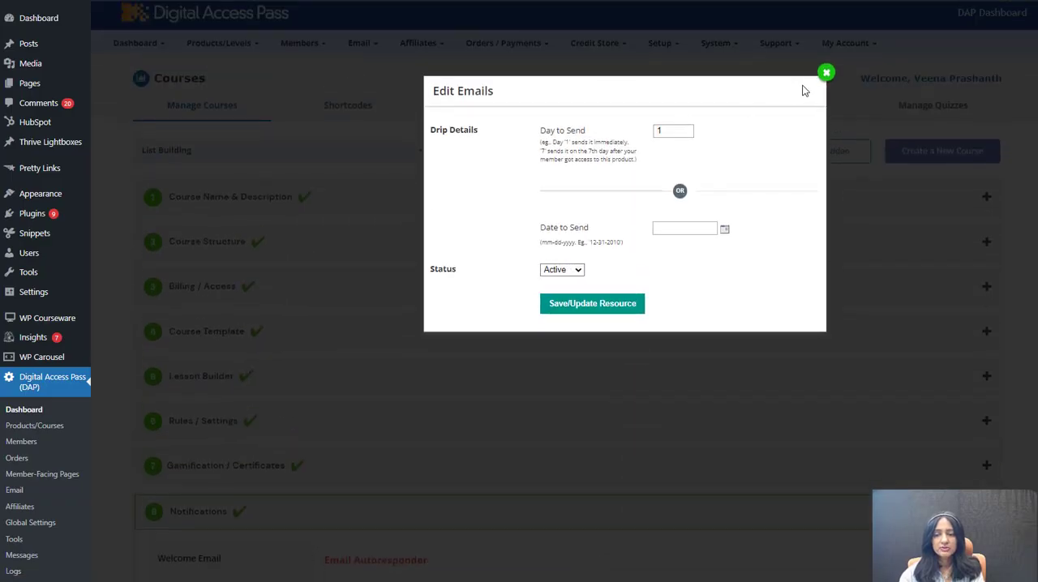
{"action": "left_click", "coordinate": [826, 73]}
Step: Enable the Course Reminder Email and look over its schedule, sender fields, subject and body
{"action": "scroll", "coordinate": [197, 501], "scroll_direction": "down", "scroll_amount": 3}
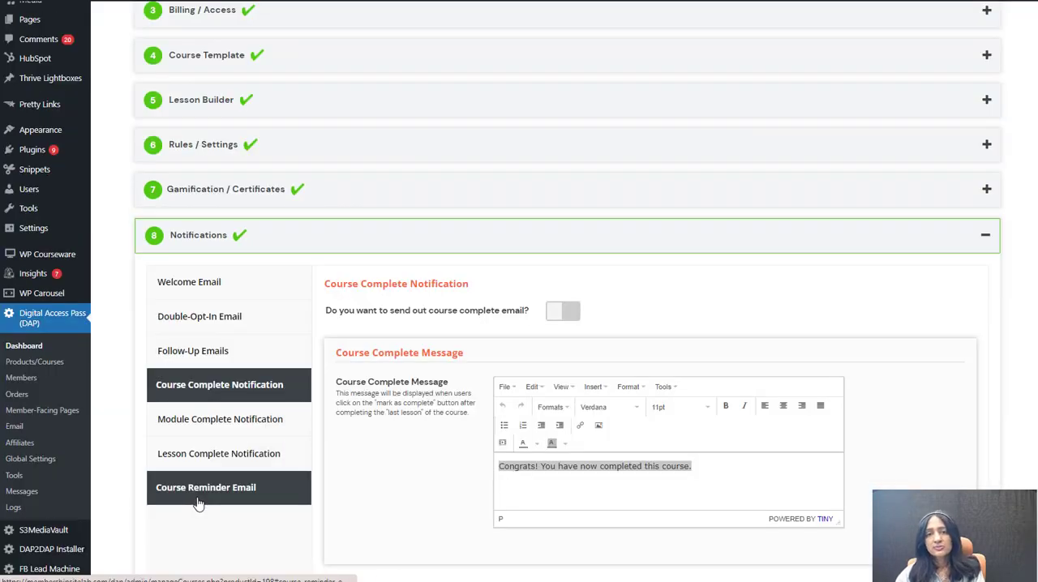
{"action": "left_click", "coordinate": [197, 503]}
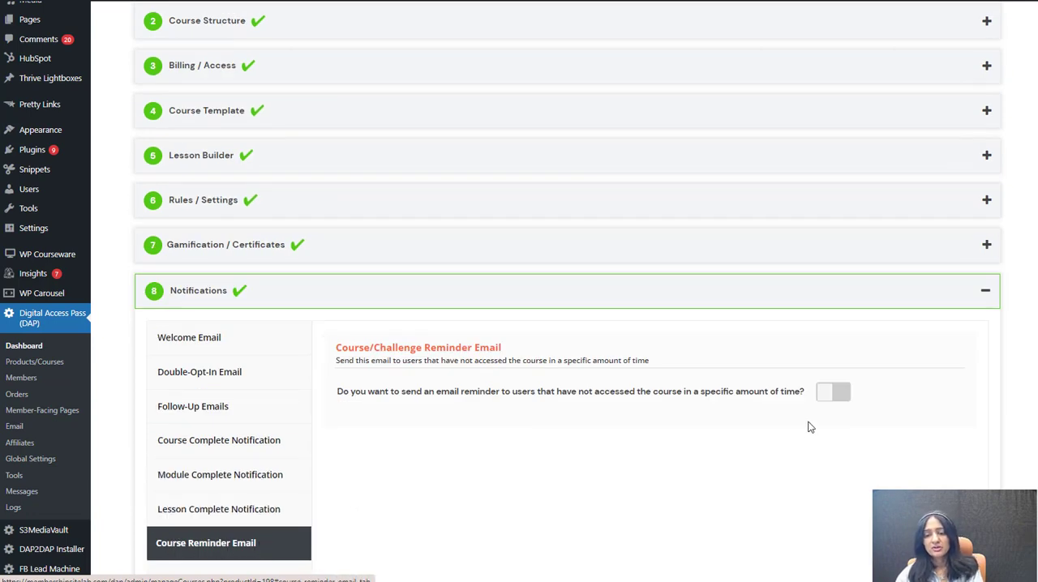
{"action": "left_click", "coordinate": [833, 391]}
{"action": "scroll", "coordinate": [715, 500], "scroll_direction": "down", "scroll_amount": 5}
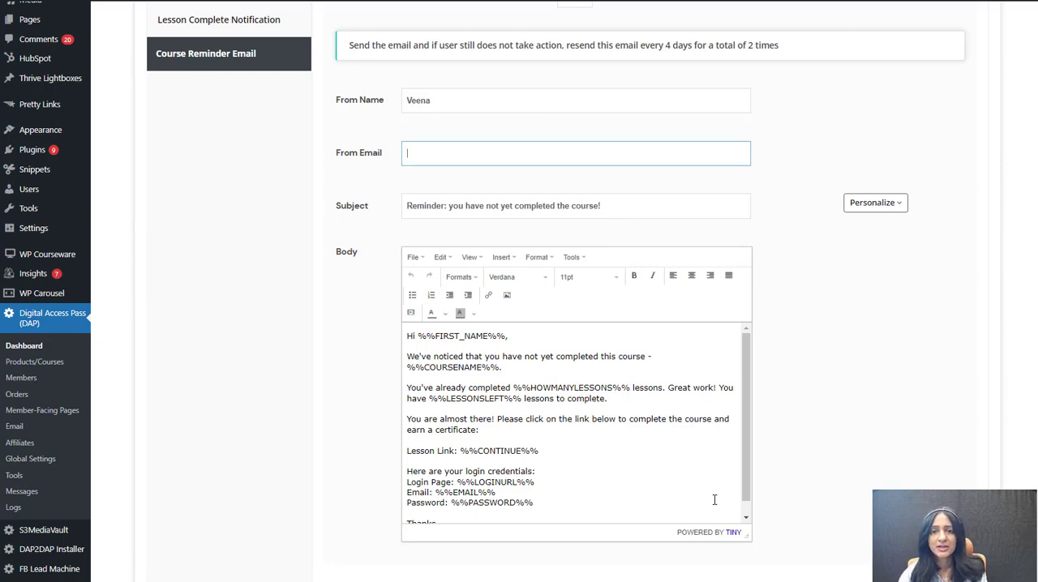
{"action": "scroll", "coordinate": [223, 268], "scroll_direction": "up", "scroll_amount": 3}
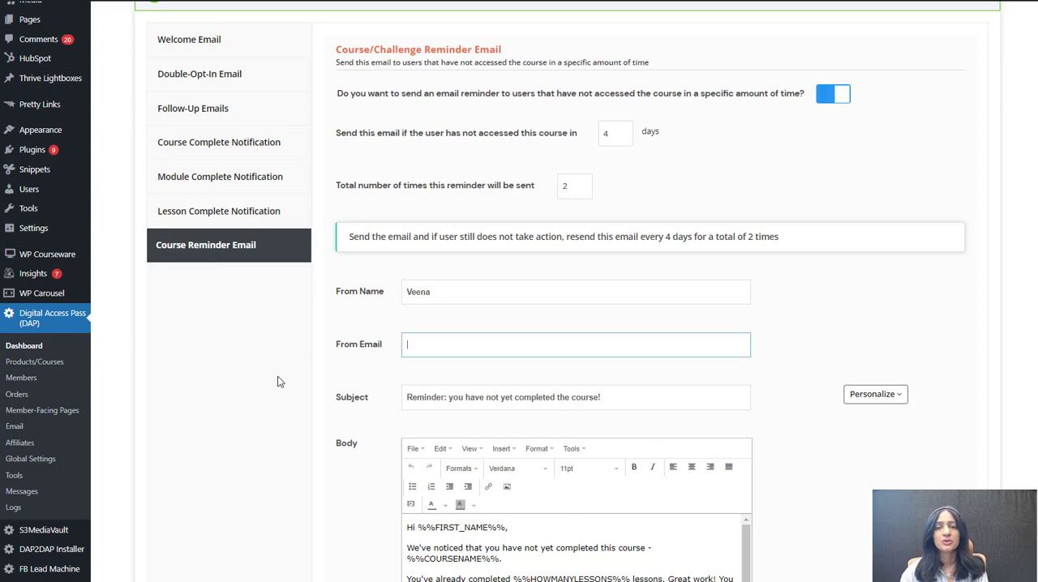
Step: Look over the course's outline and progress bar shortcodes, and open the next steps in the course summary
{"action": "scroll", "coordinate": [390, 214], "scroll_direction": "up", "scroll_amount": 2}
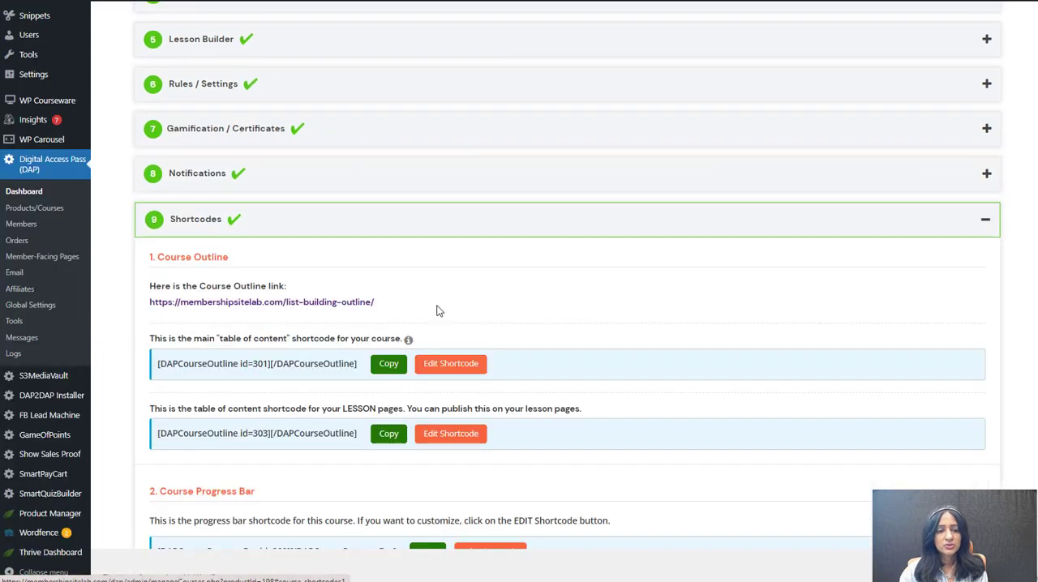
{"action": "scroll", "coordinate": [332, 327], "scroll_direction": "down", "scroll_amount": 2}
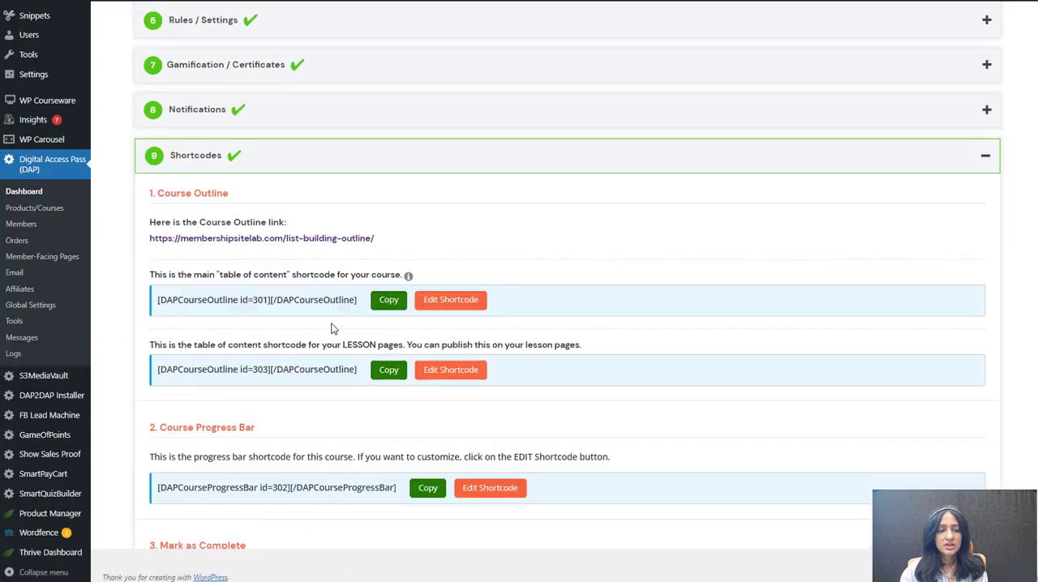
{"action": "scroll", "coordinate": [341, 195], "scroll_direction": "down", "scroll_amount": 2}
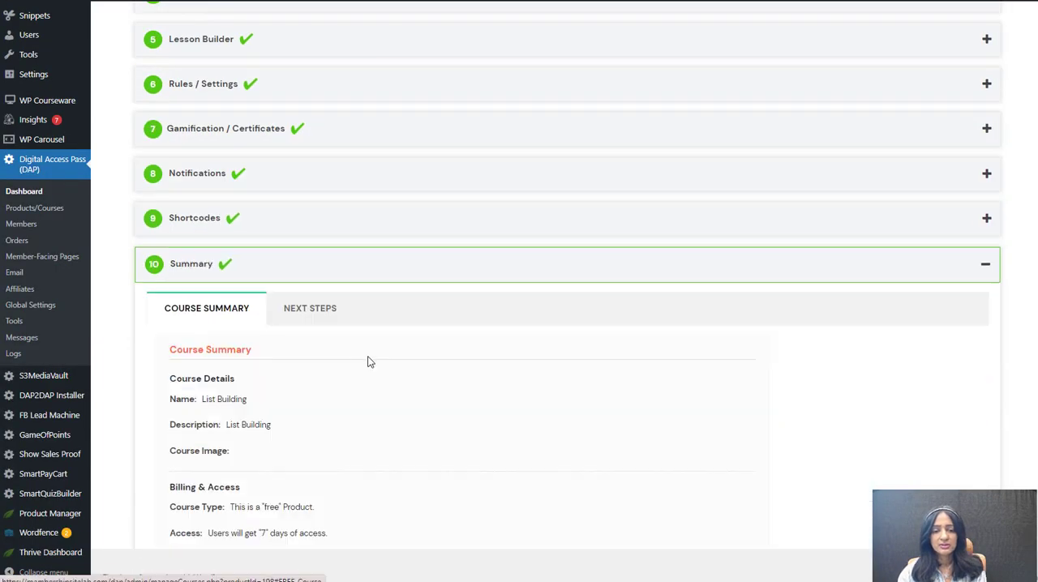
{"action": "scroll", "coordinate": [334, 325], "scroll_direction": "down", "scroll_amount": 2}
{"action": "left_click", "coordinate": [314, 193]}
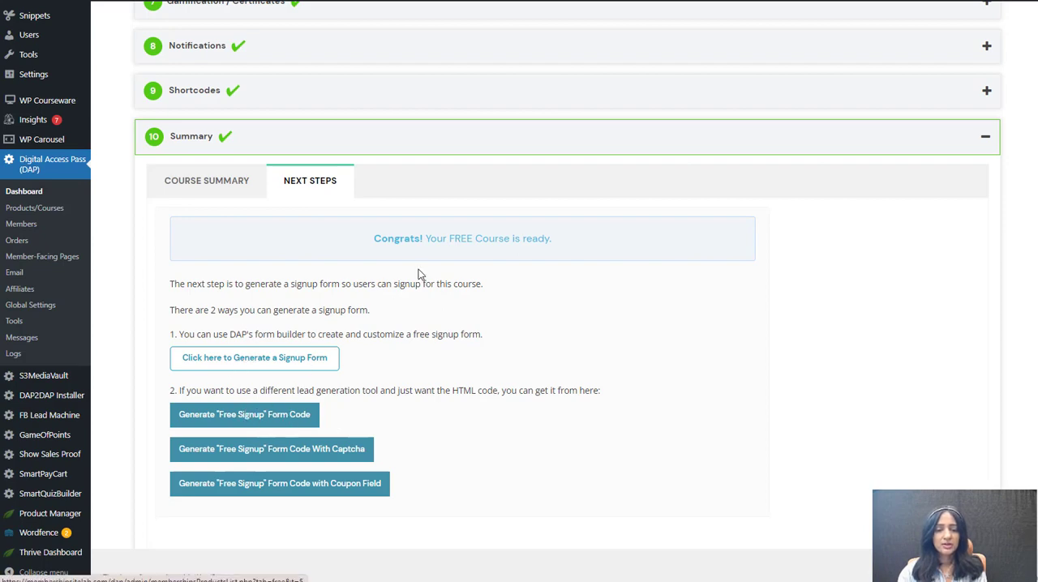
Step: Locate the Form Builder among the product and level options, and return to the summary's next steps
{"action": "scroll", "coordinate": [243, 138], "scroll_direction": "up", "scroll_amount": 8}
{"action": "mouse_move", "coordinate": [197, 49]}
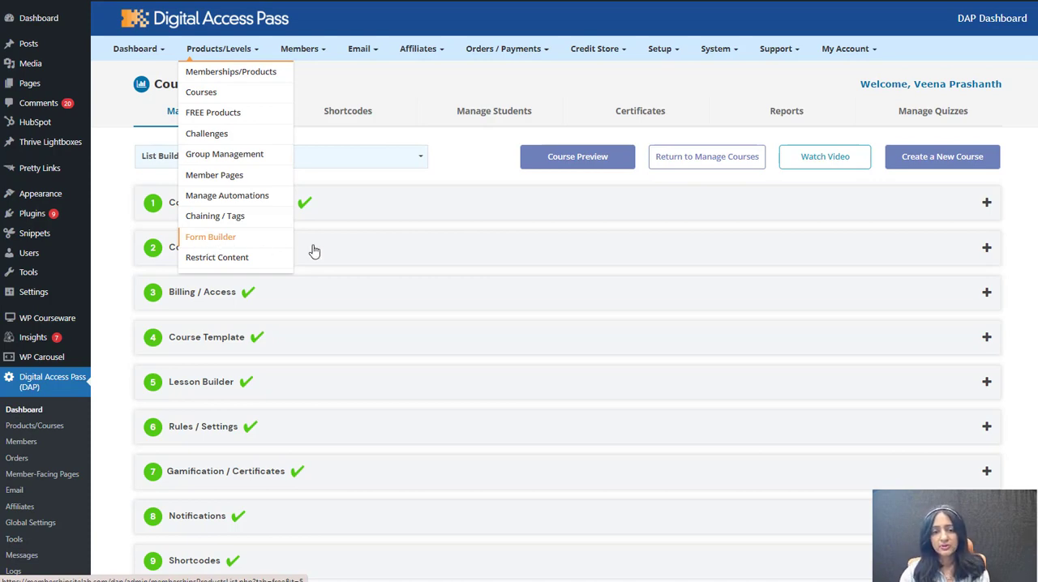
{"action": "scroll", "coordinate": [284, 359], "scroll_direction": "down", "scroll_amount": 5}
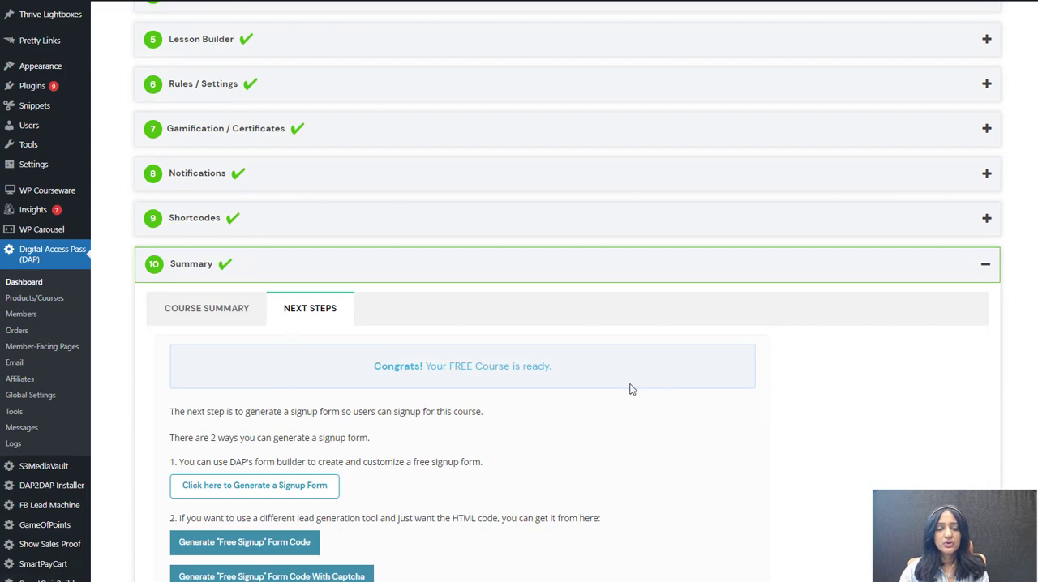
Step: Generate the "Free Signup" form code for the course and select the entire generated HTML
{"action": "scroll", "coordinate": [754, 448], "scroll_direction": "down", "scroll_amount": 2}
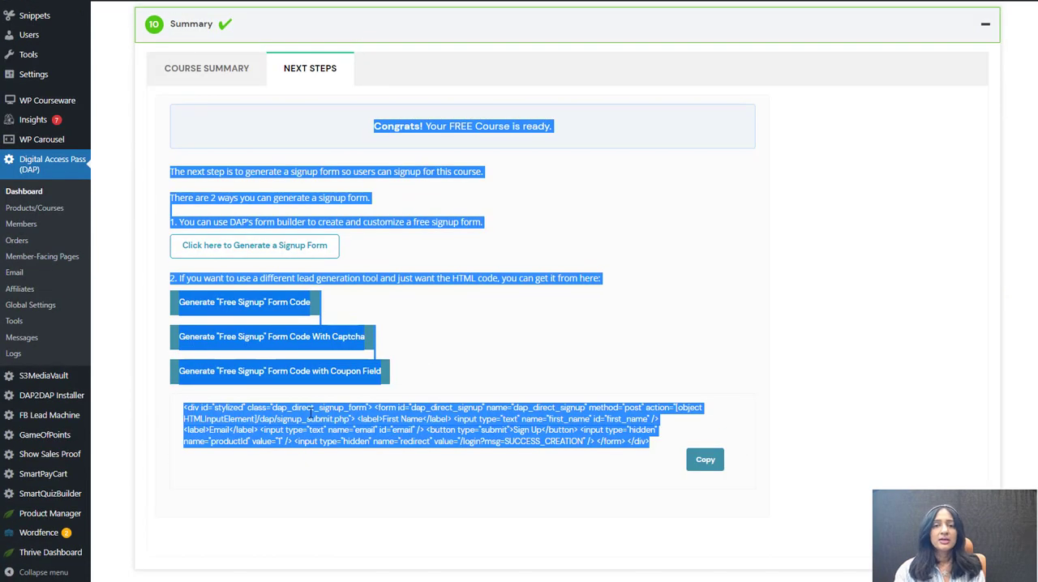
{"action": "left_click", "coordinate": [311, 417]}
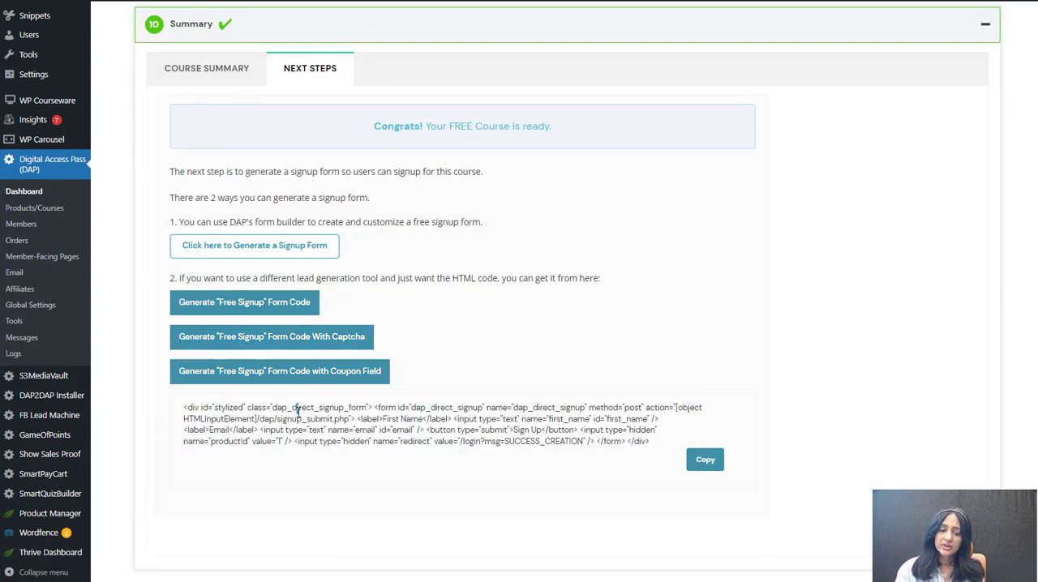
{"action": "triple_click", "coordinate": [298, 410]}
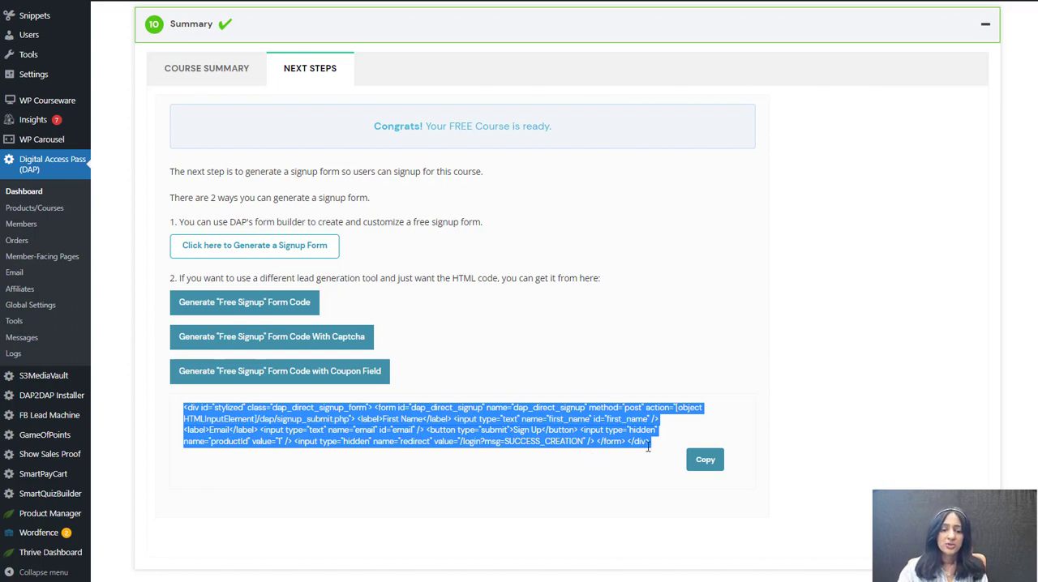
Step: View the available SmartQuizBuilder options and return to the generated signup form code
{"action": "scroll", "coordinate": [560, 480], "scroll_direction": "up", "scroll_amount": 3}
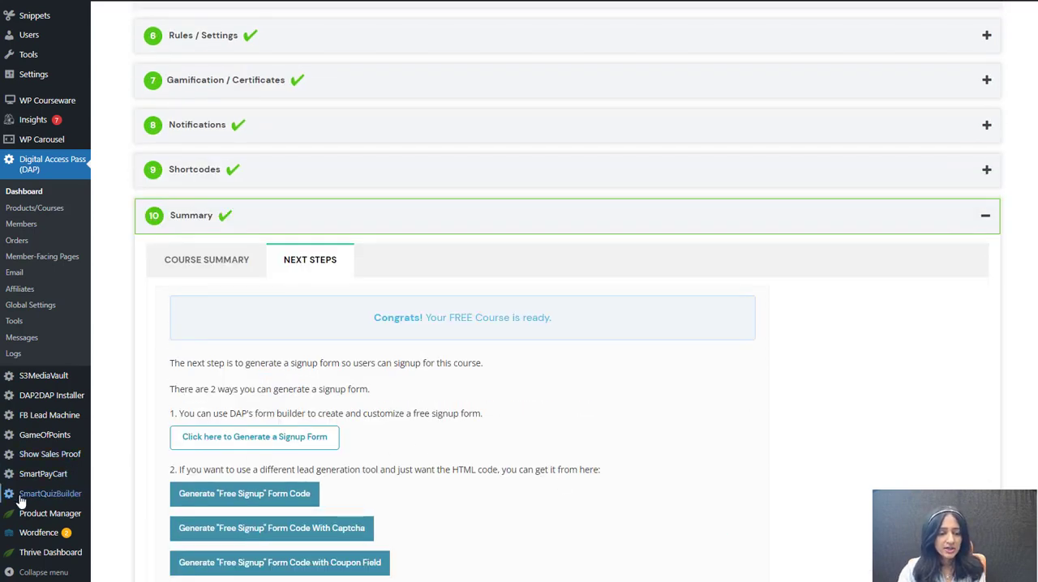
{"action": "mouse_move", "coordinate": [26, 503]}
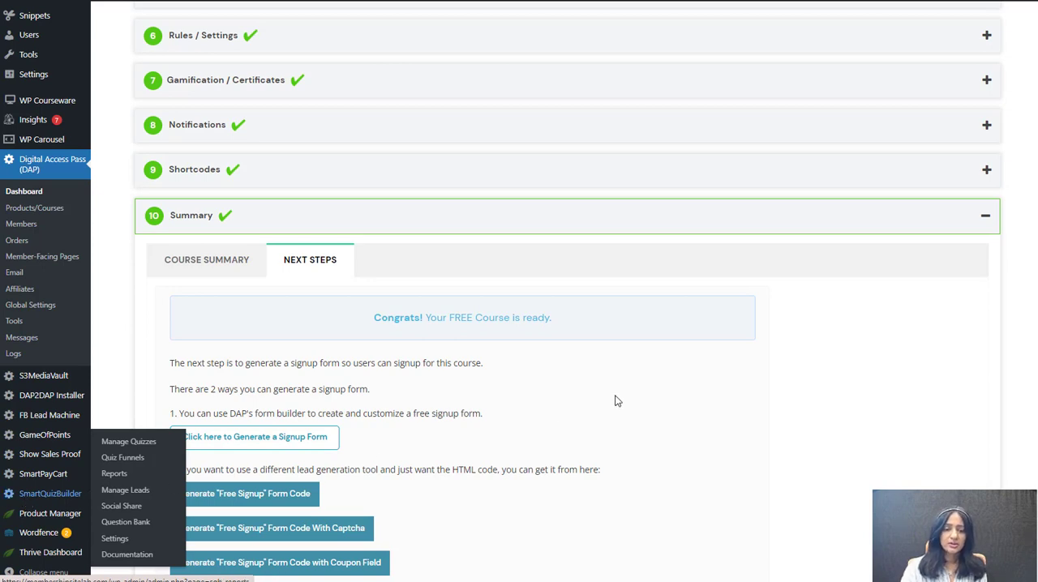
{"action": "scroll", "coordinate": [271, 401], "scroll_direction": "down", "scroll_amount": 2}
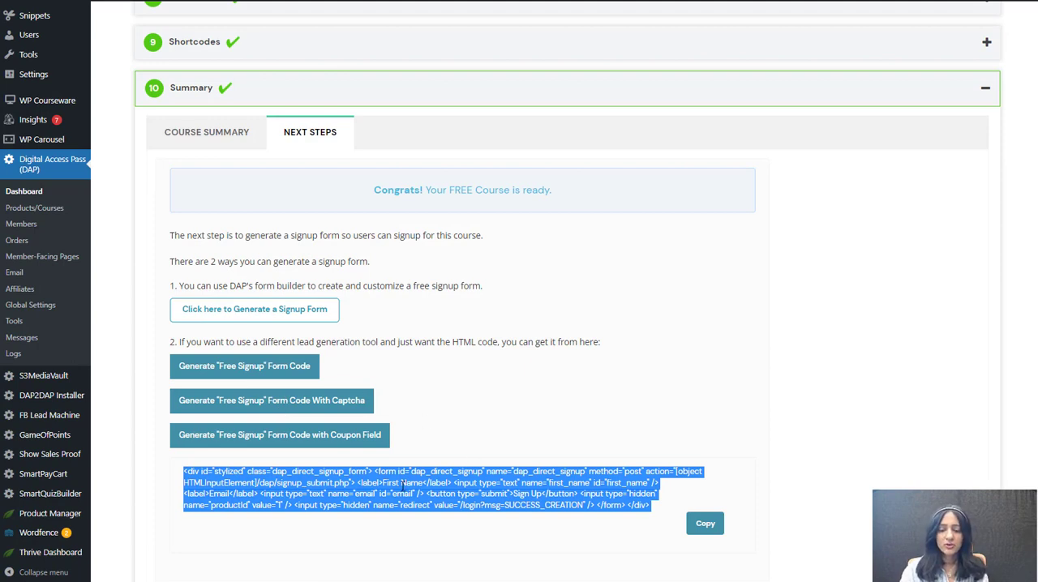
Step: Generate the "Free Signup" form code with captcha, and go back to the course management overview
{"action": "left_click", "coordinate": [596, 489]}
{"action": "left_click_drag", "start_coordinate": [655, 507], "coordinate": [183, 465]}
{"action": "left_click", "coordinate": [364, 411]}
{"action": "left_click", "coordinate": [630, 302]}
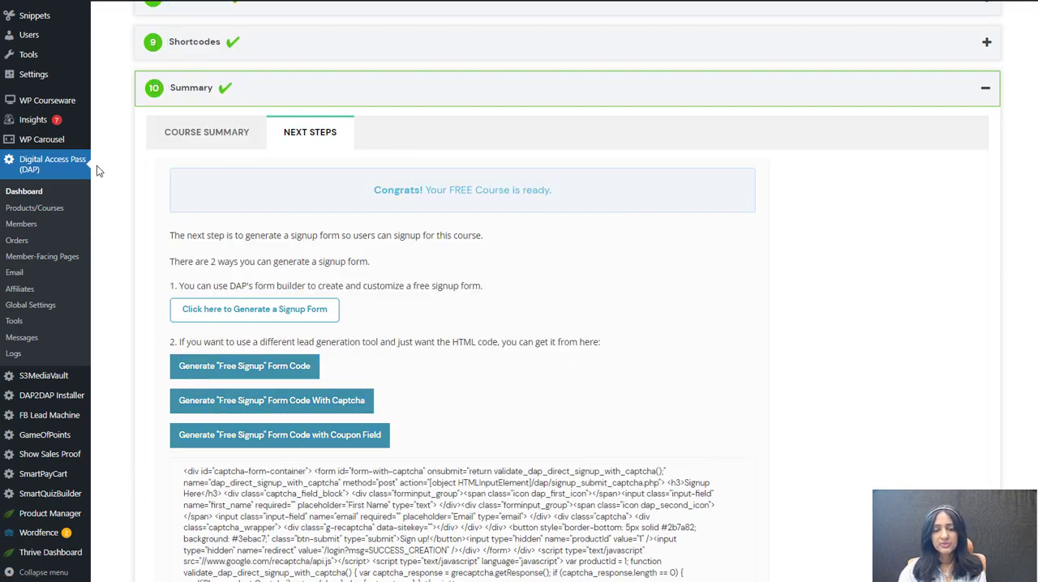
{"action": "left_click", "coordinate": [231, 91]}
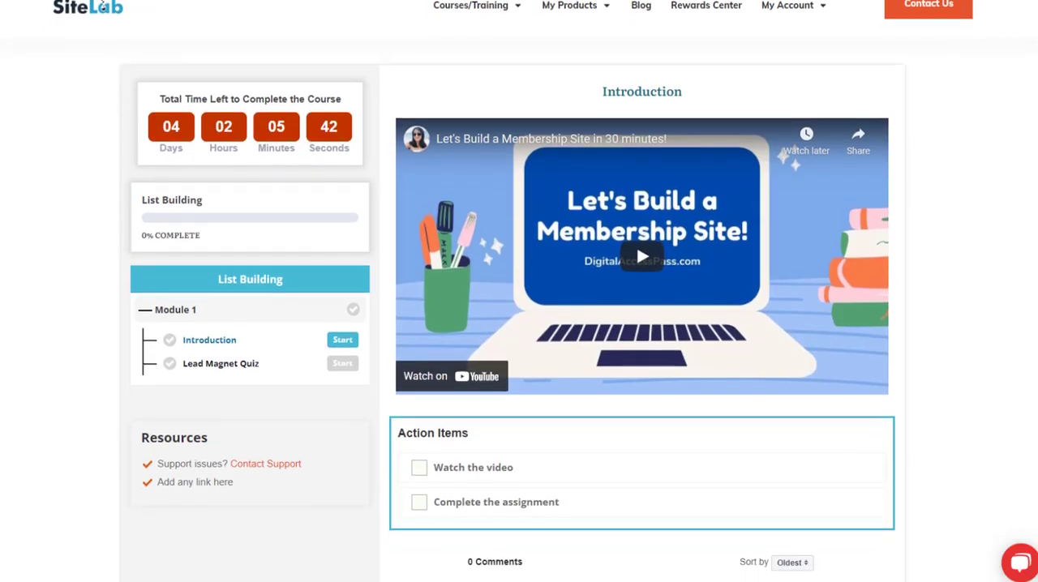
Step: Mark the Introduction lesson as complete and open the next lesson to view its completion messages
{"action": "scroll", "coordinate": [655, 390], "scroll_direction": "down", "scroll_amount": 5}
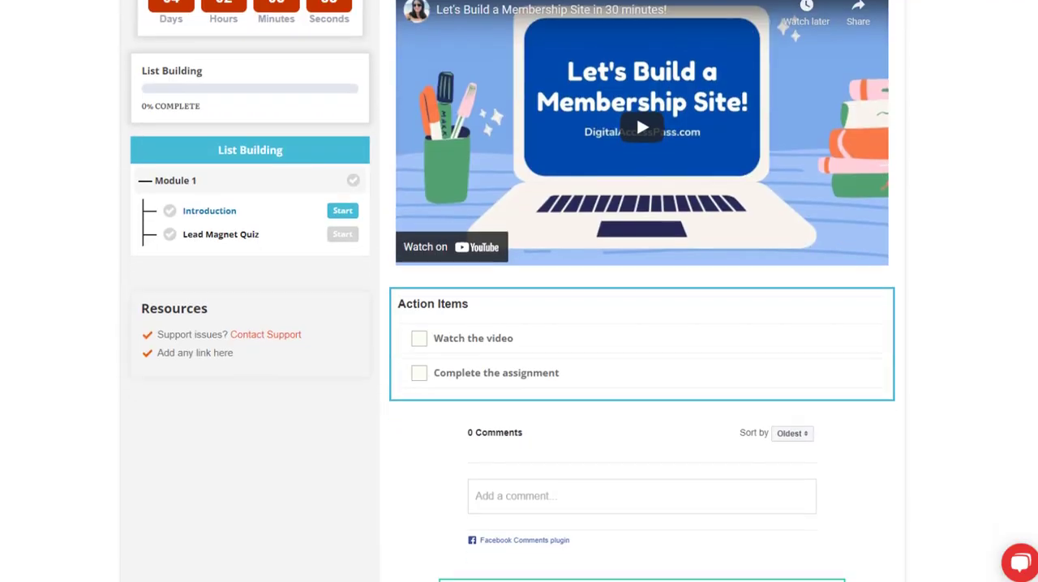
{"action": "left_click", "coordinate": [614, 411]}
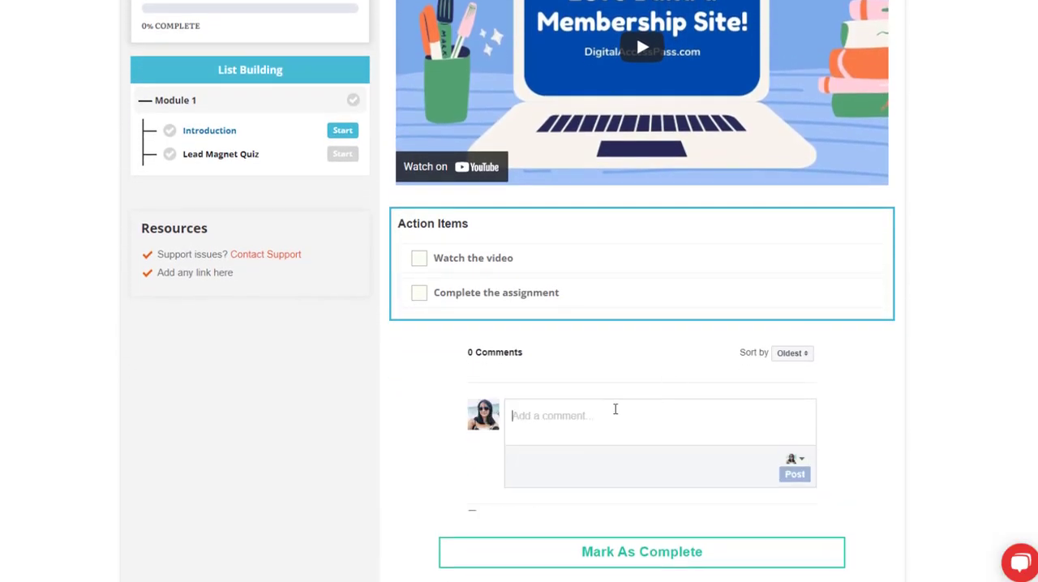
{"action": "scroll", "coordinate": [637, 398], "scroll_direction": "down", "scroll_amount": 1}
{"action": "left_click", "coordinate": [686, 515]}
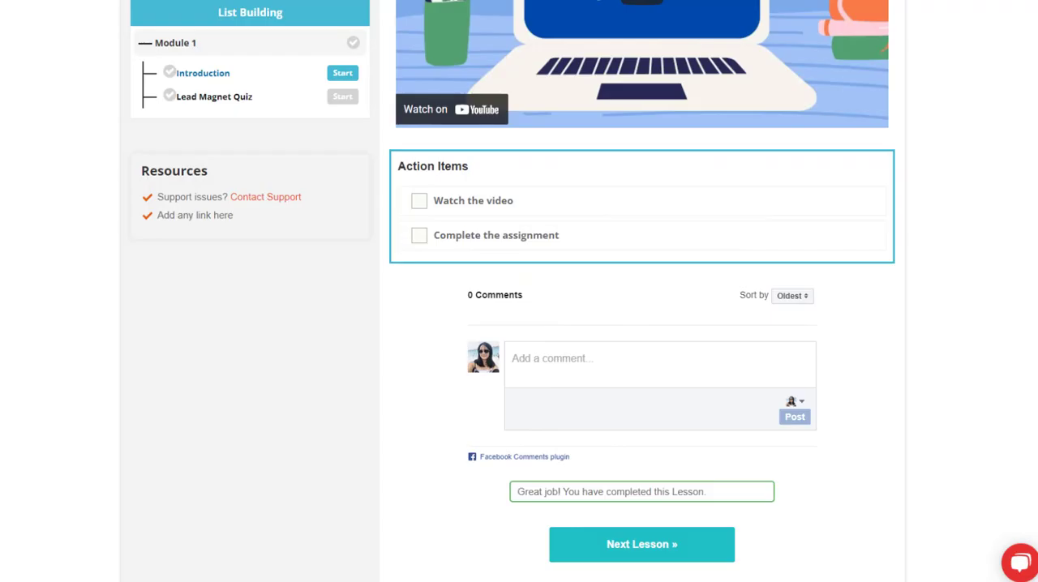
{"action": "left_click", "coordinate": [659, 546]}
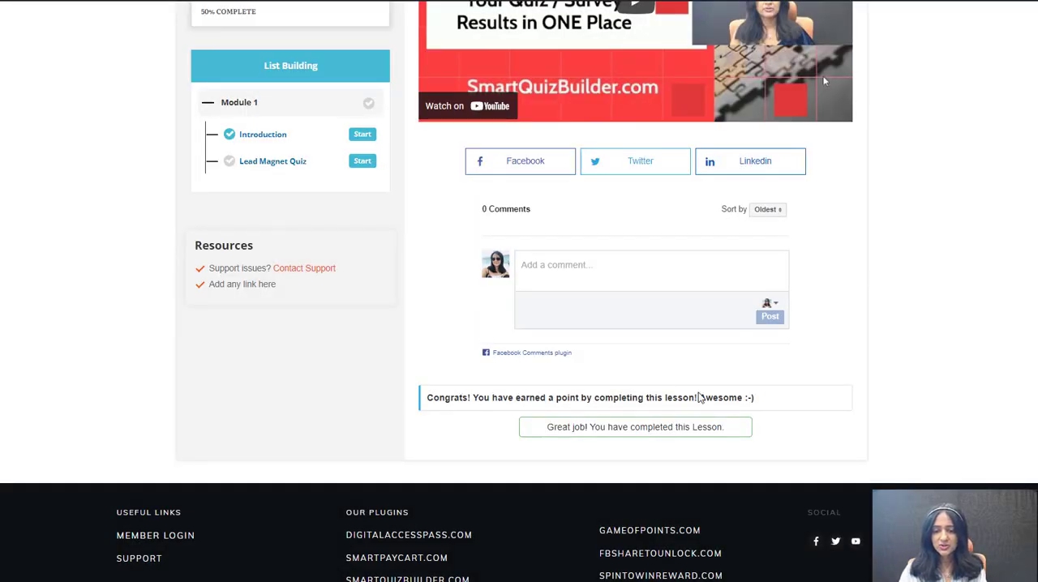
{"action": "scroll", "coordinate": [825, 392], "scroll_direction": "down", "scroll_amount": 1}
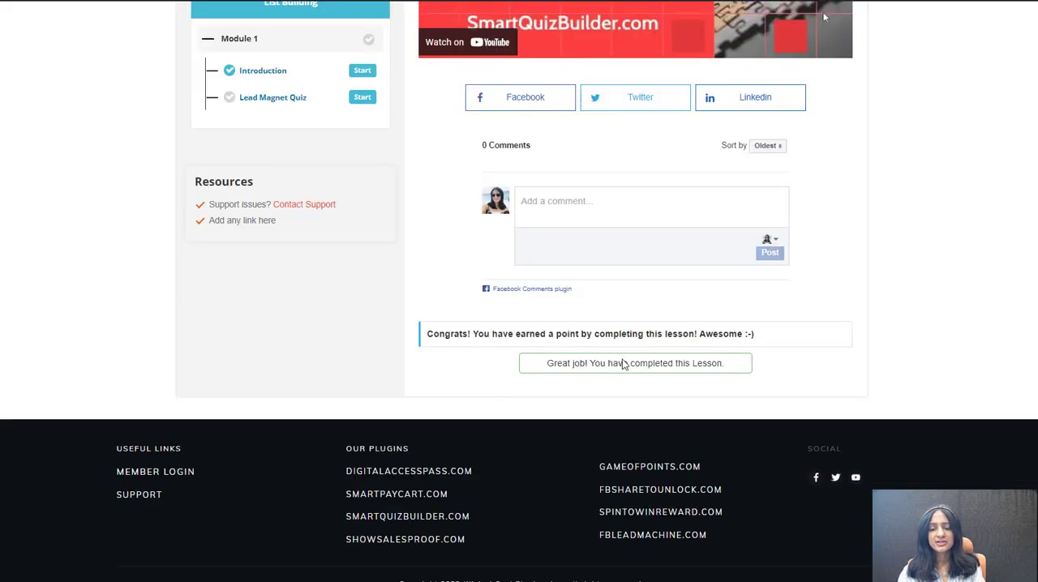
{"action": "scroll", "coordinate": [779, 362], "scroll_direction": "down", "scroll_amount": 1}
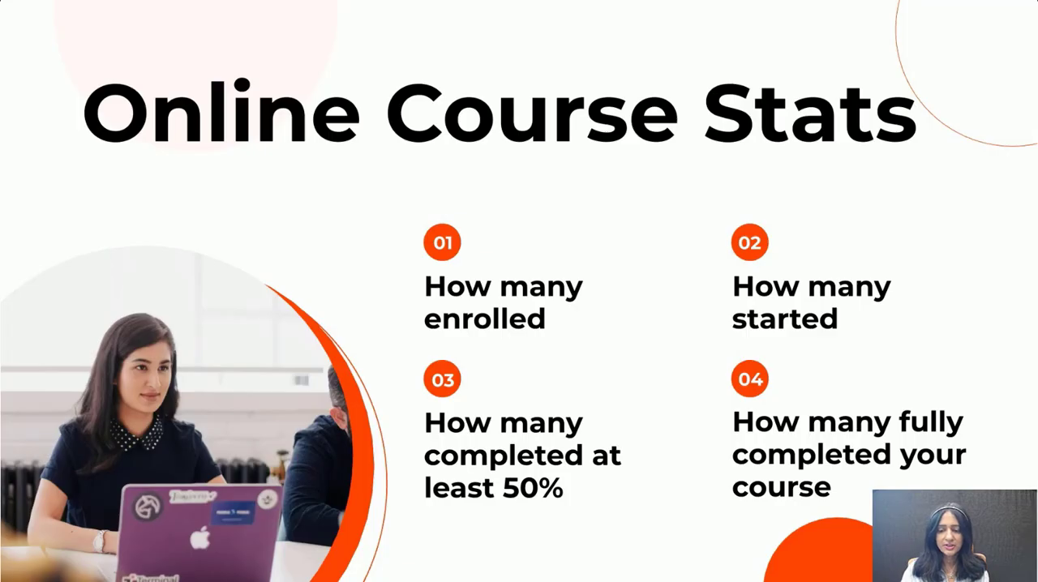
{"action": "key", "text": "Right"}
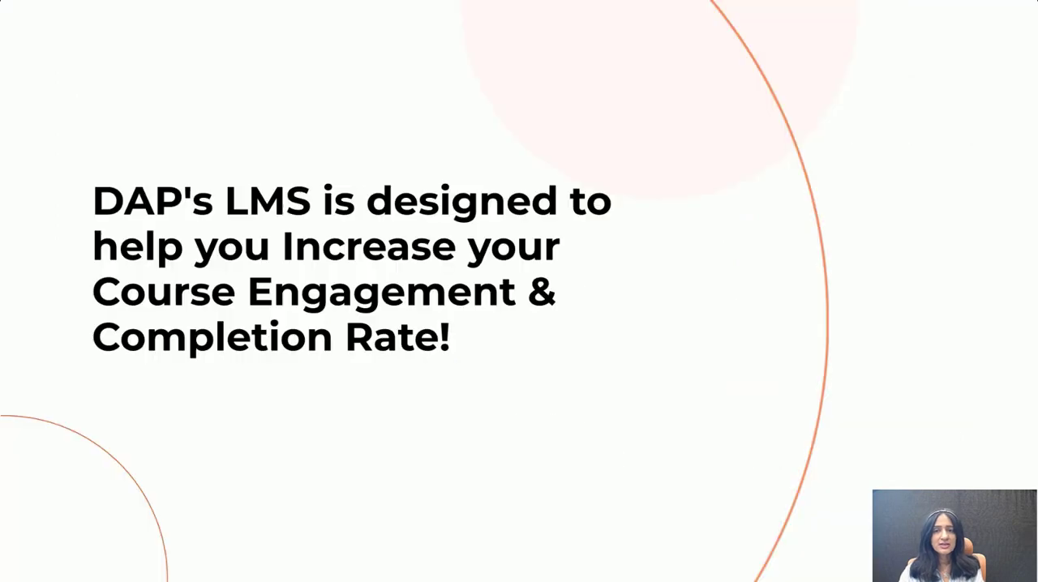